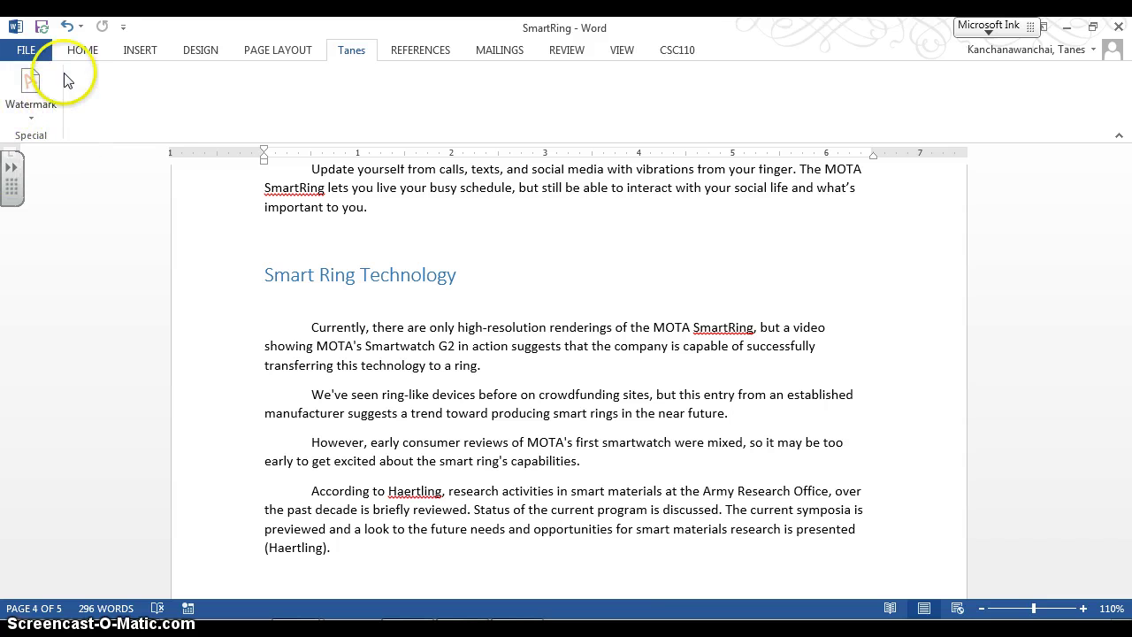
click(21, 51)
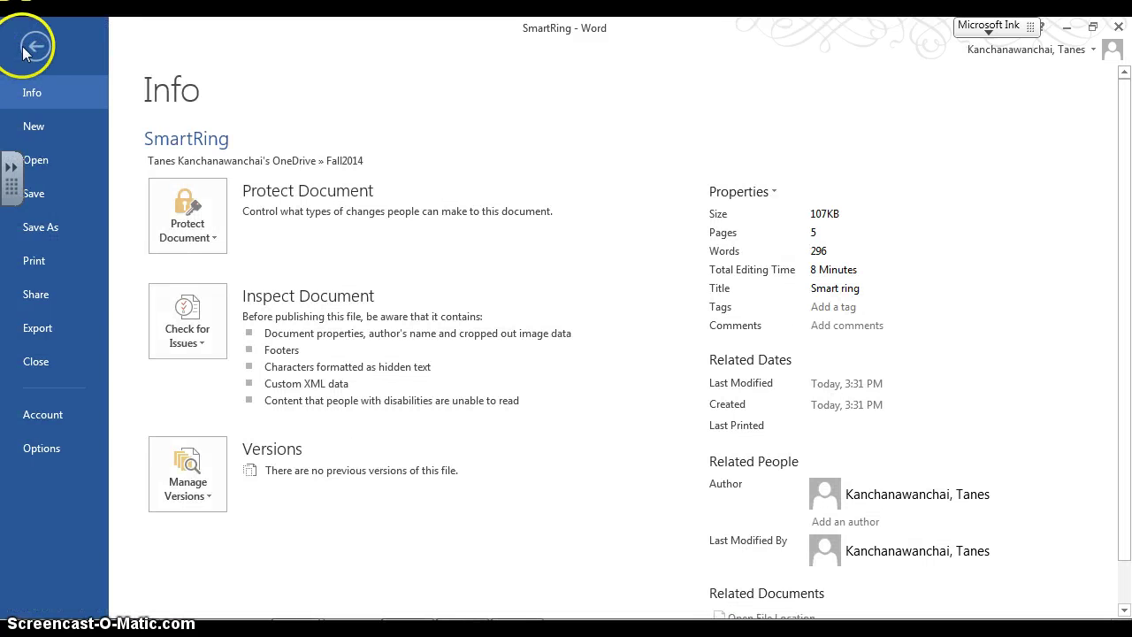
click(33, 47)
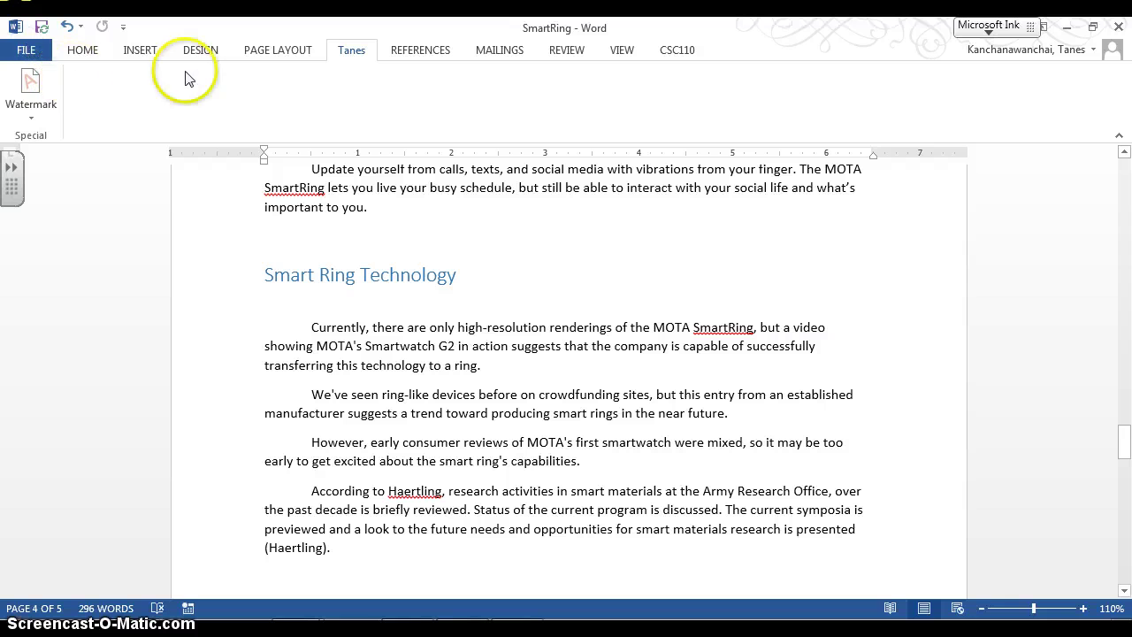
right_click(756, 25)
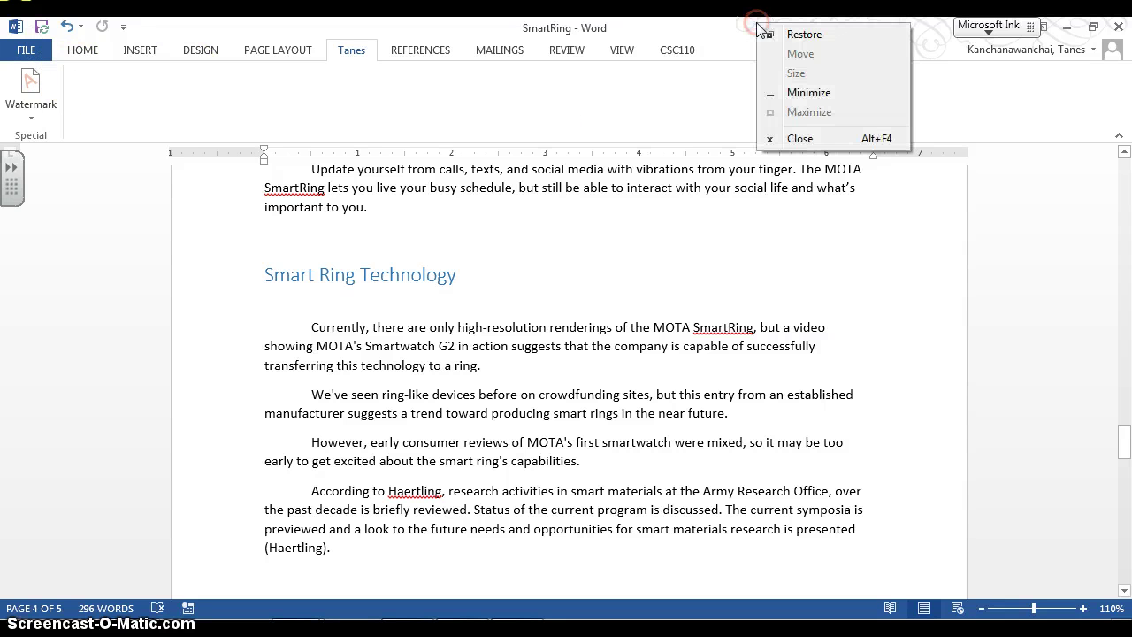
Open the ribbon customization options and keep the main tabs listed for editing.
right_click(758, 75)
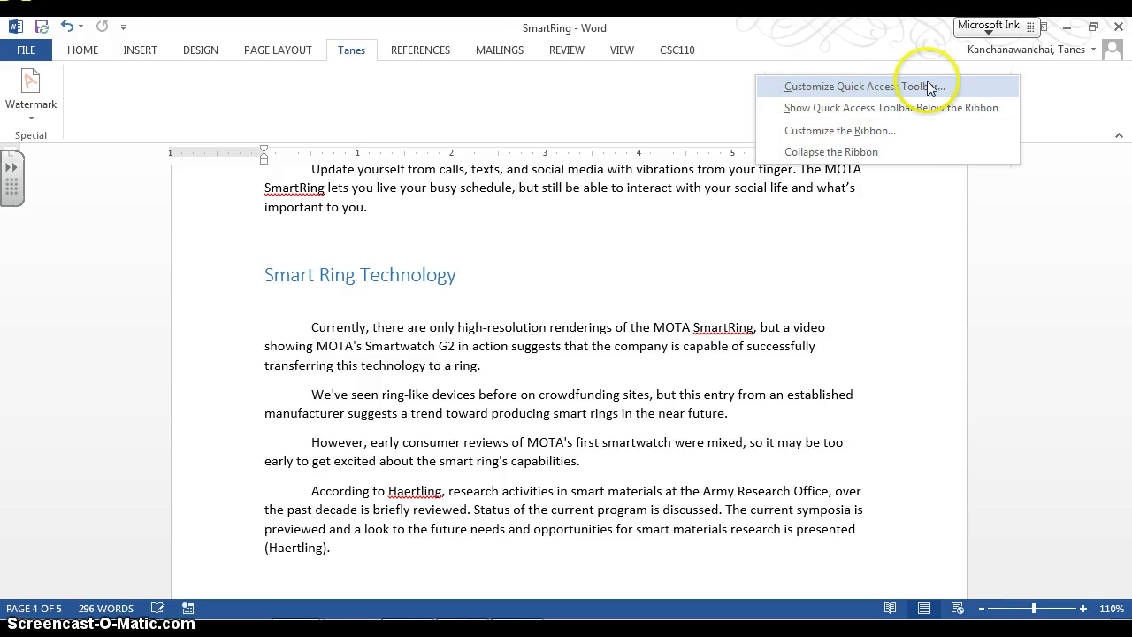
click(883, 125)
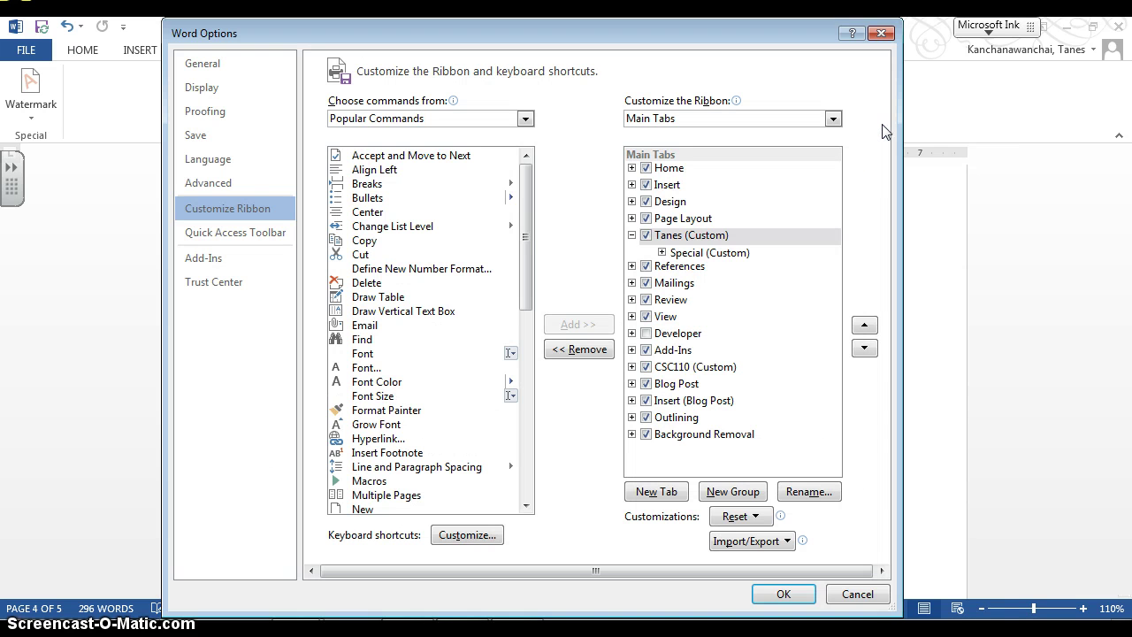
drag(525, 25, 494, 53)
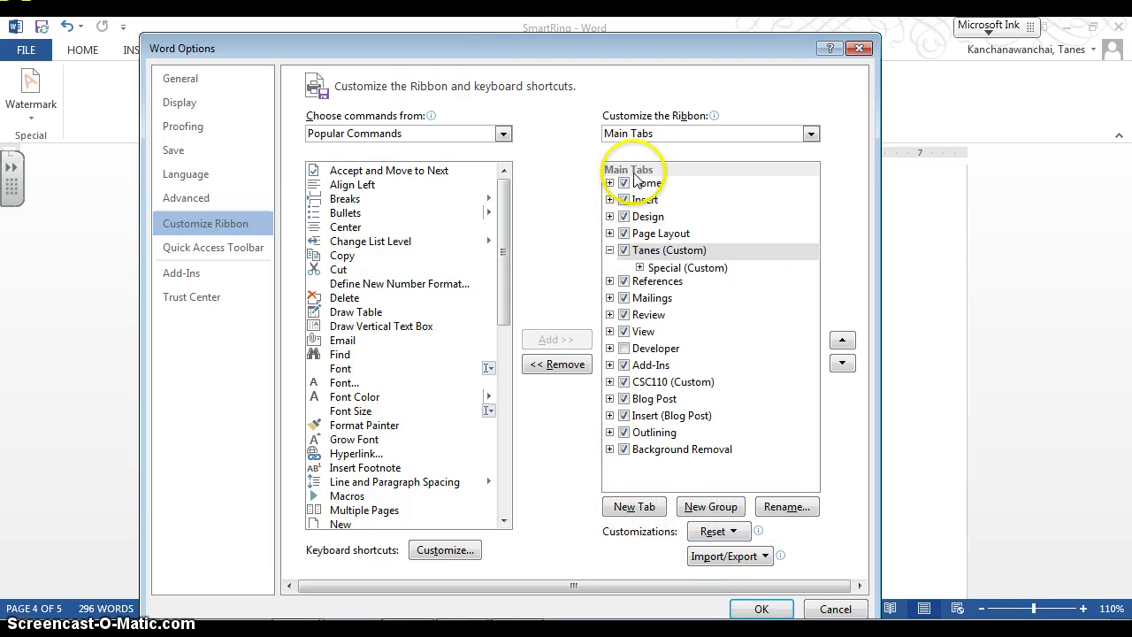
click(809, 134)
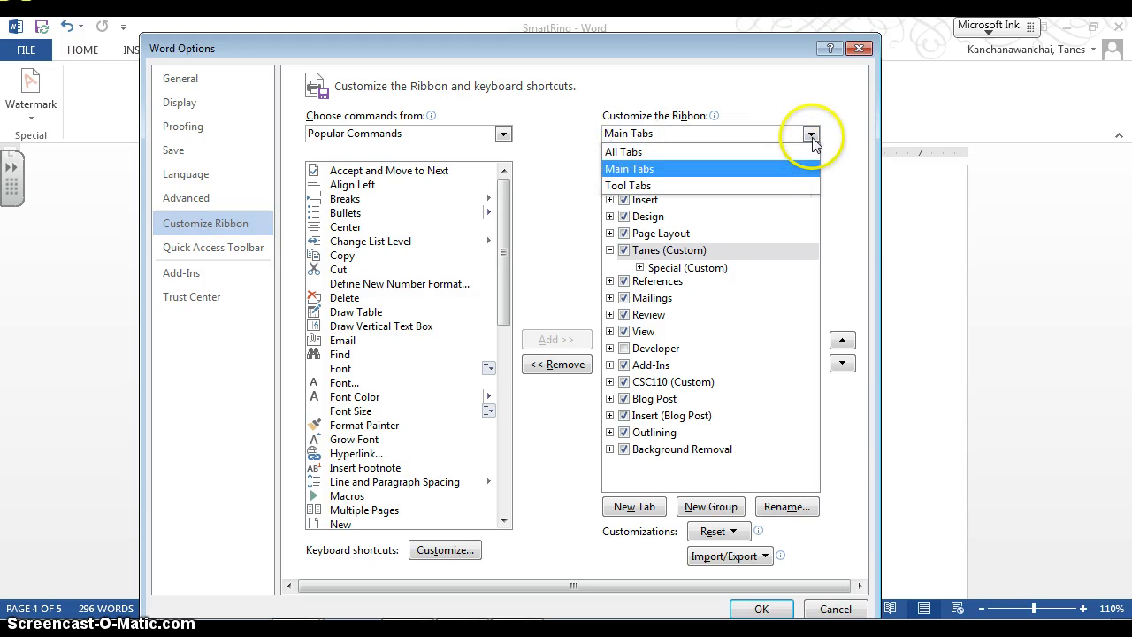
click(811, 135)
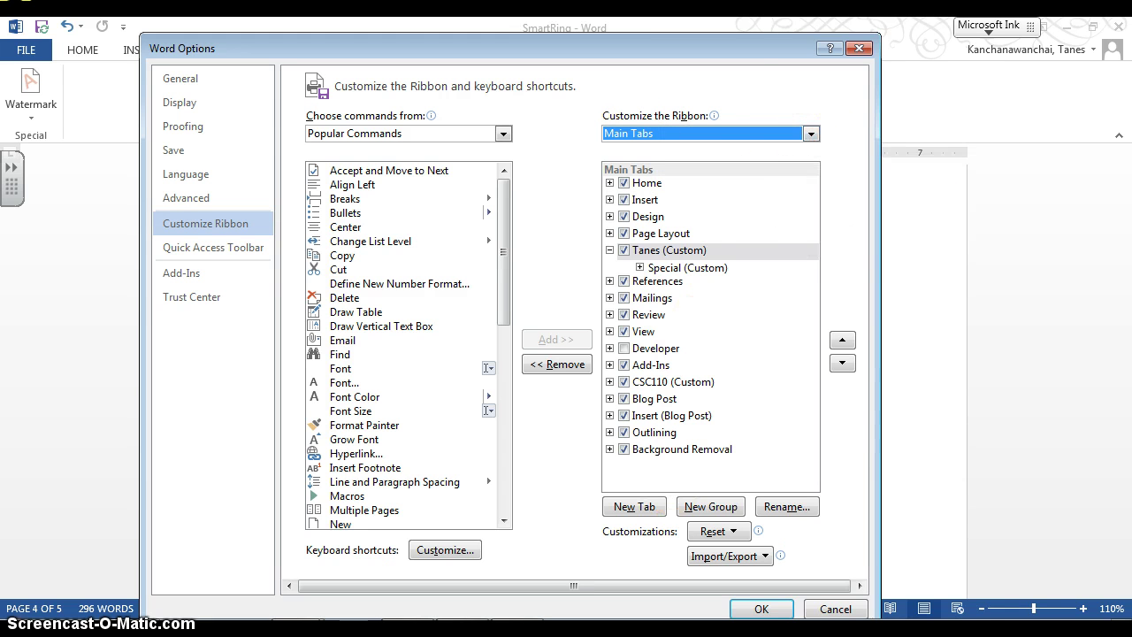
Add a new custom ribbon tab before References and rename it with the author's last name.
click(635, 506)
click(659, 281)
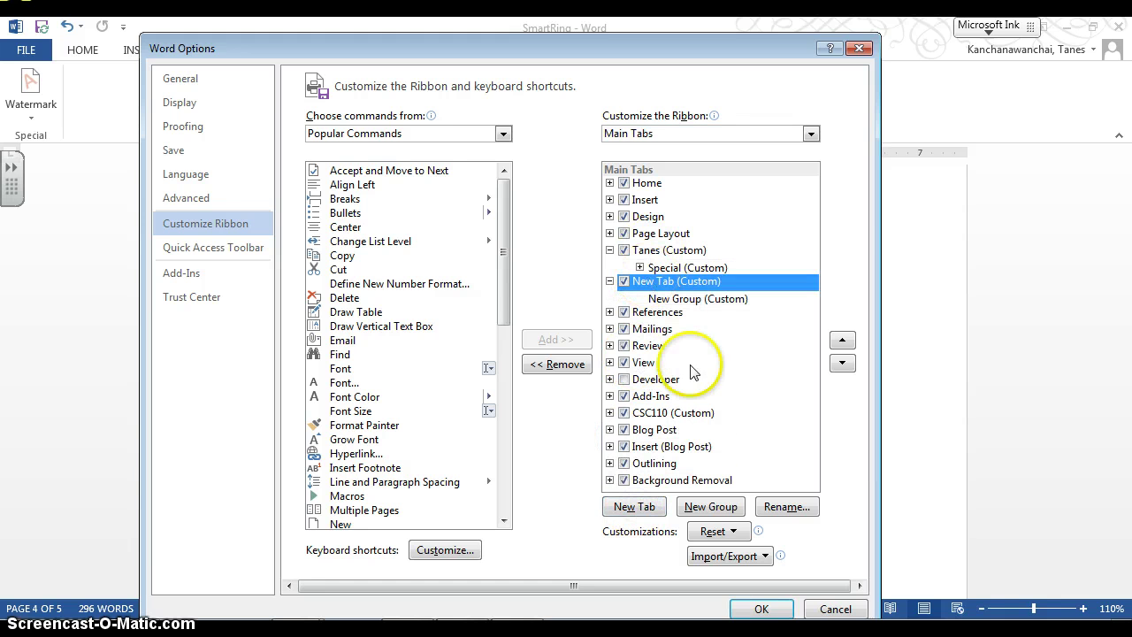
double_click(690, 282)
double_click(656, 281)
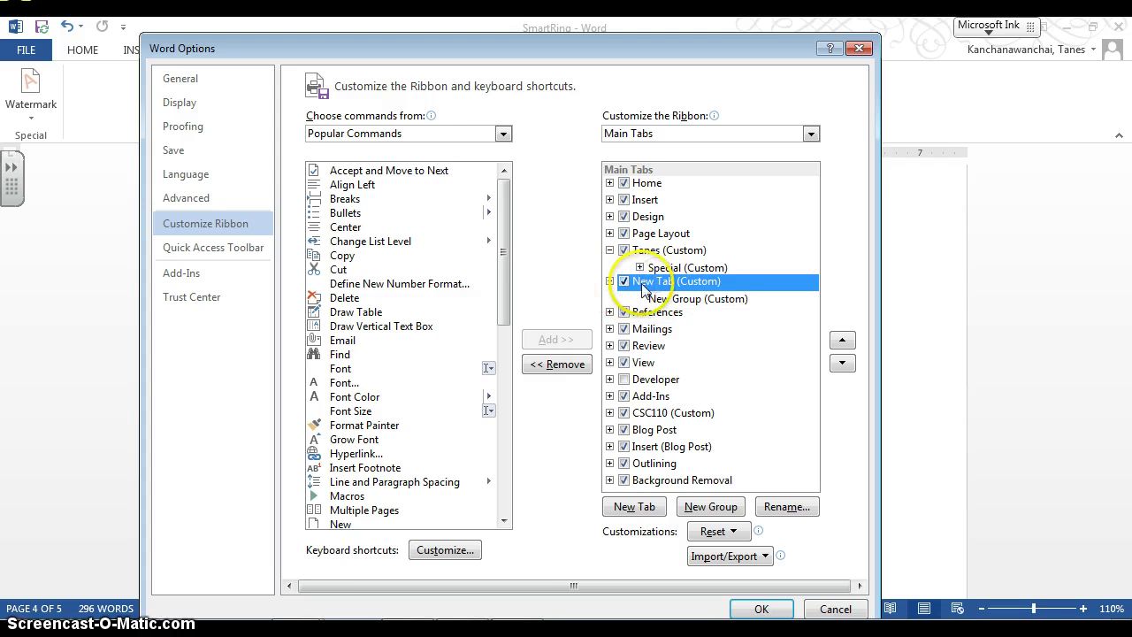
right_click(658, 285)
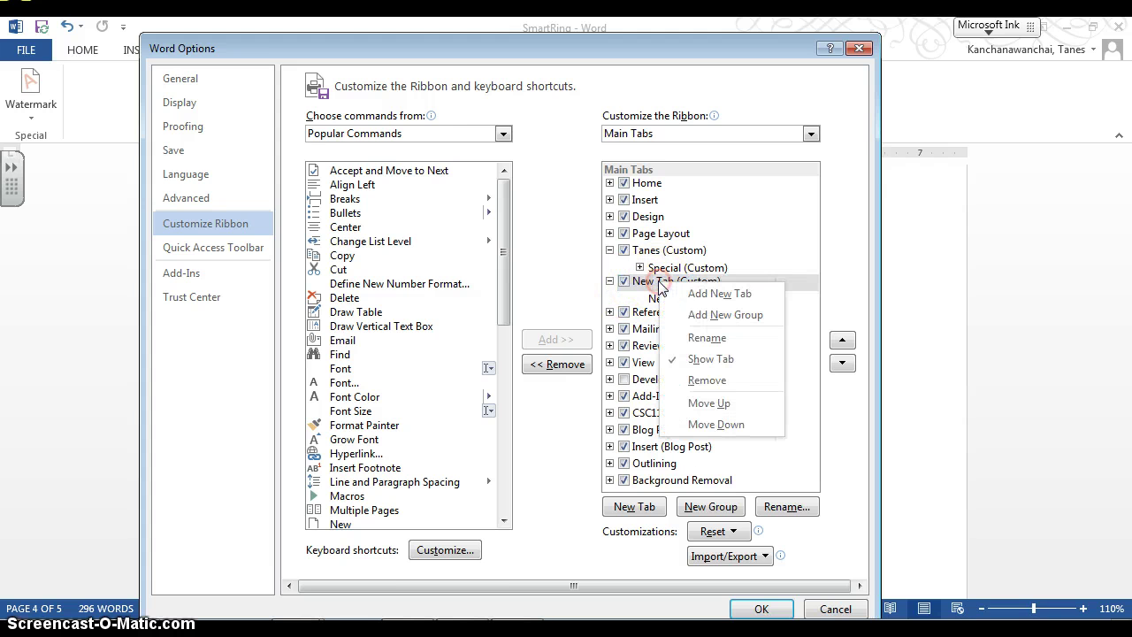
click(706, 338)
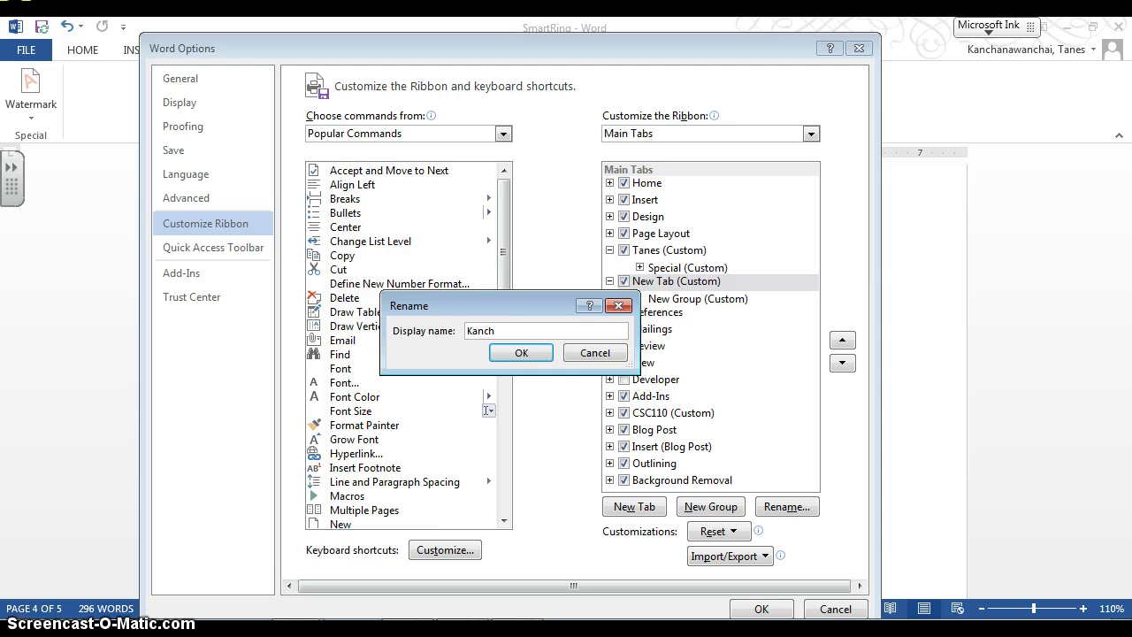
text(Kanchanawanchai)
key(Return)
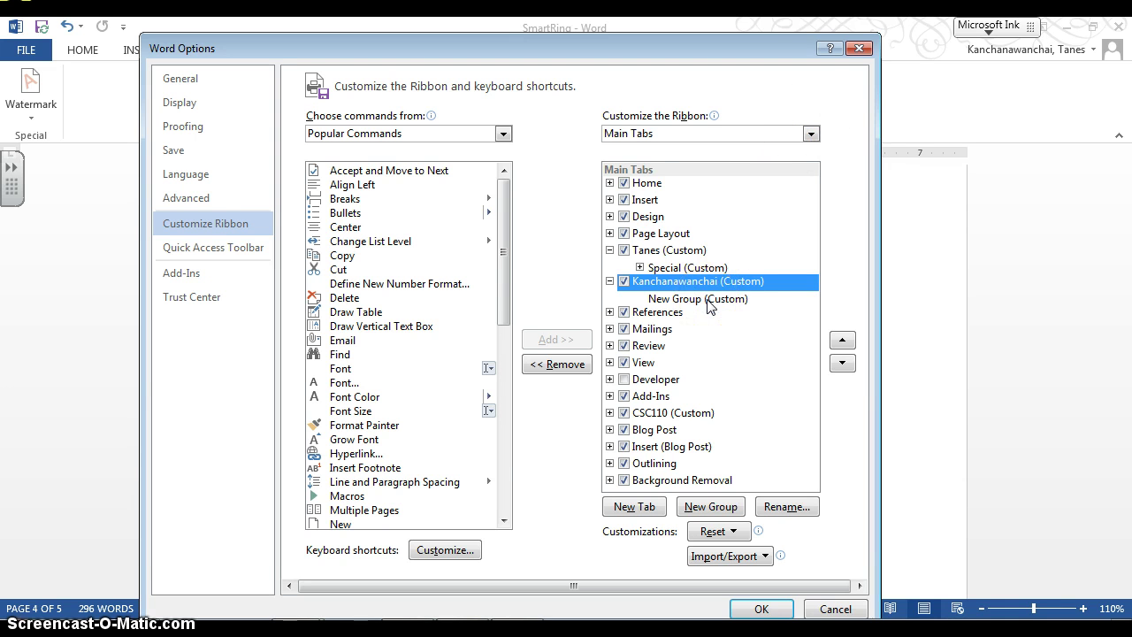
Browse the popular commands and switch the command source to All Commands.
drag(503, 244, 518, 172)
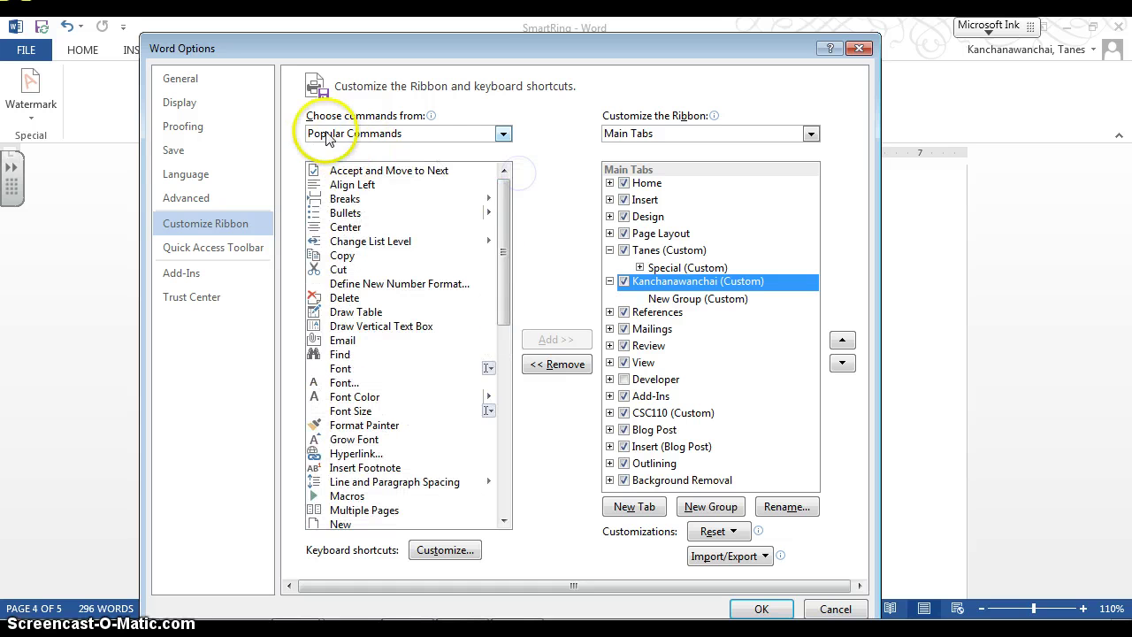
mouse_move(499, 212)
mouse_down()
mouse_move(505, 304)
mouse_move(507, 257)
mouse_up()
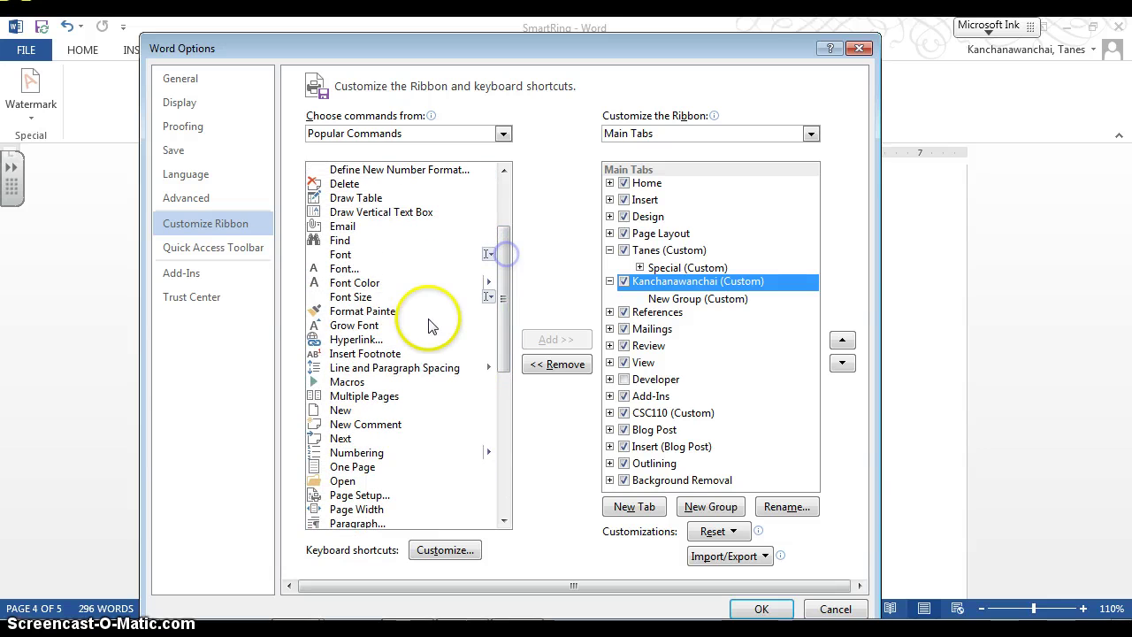
scroll(429, 323, down, 2)
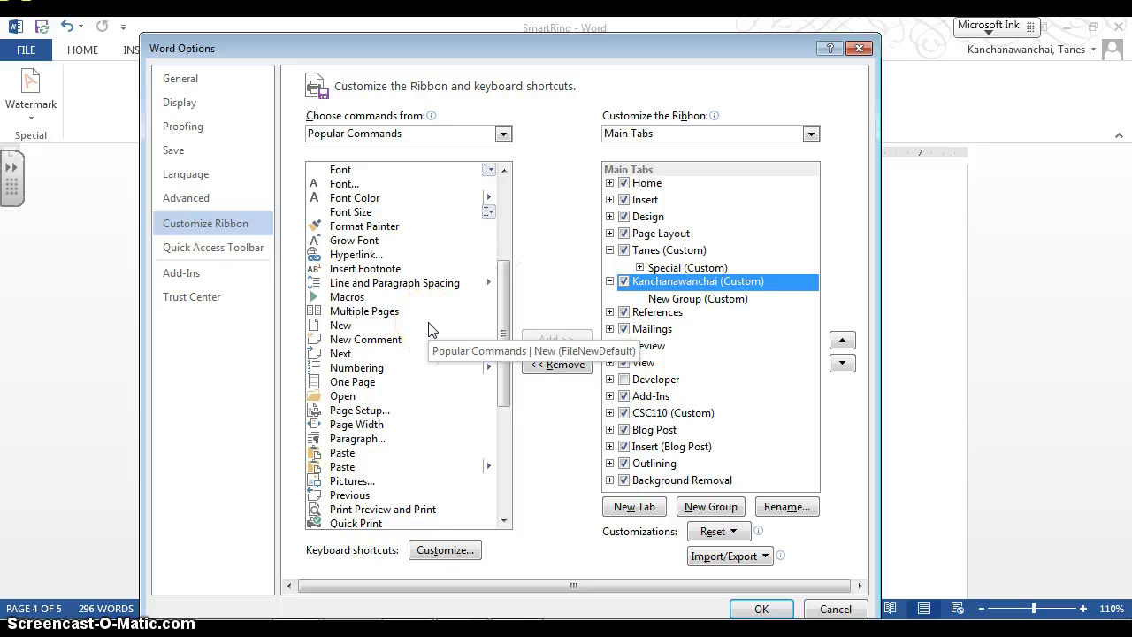
scroll(428, 329, down, 6)
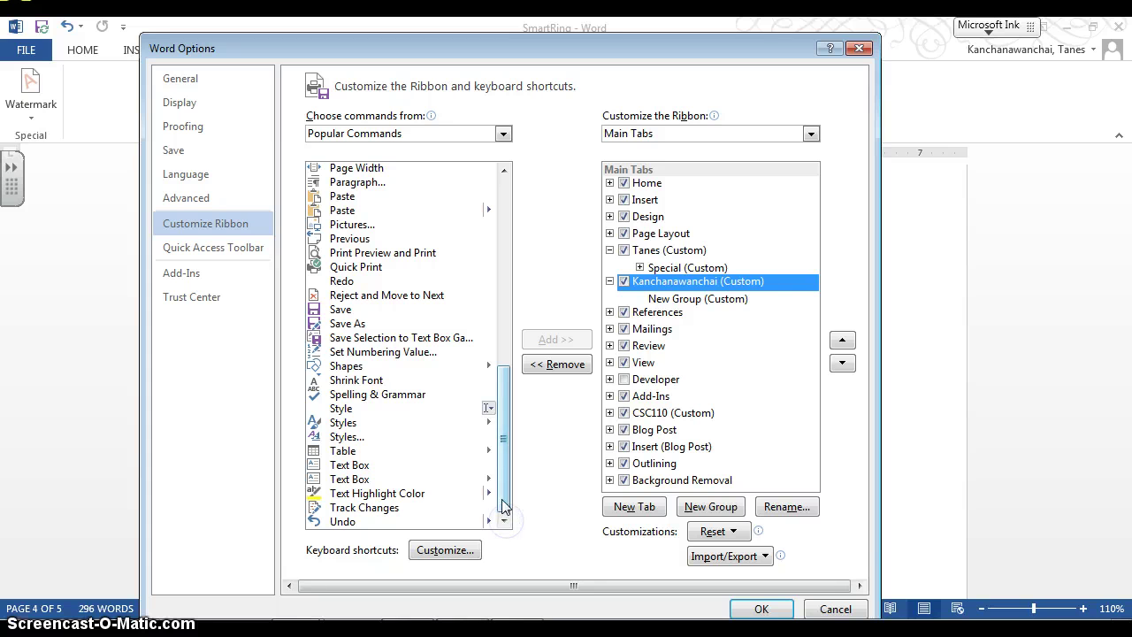
drag(502, 411, 501, 354)
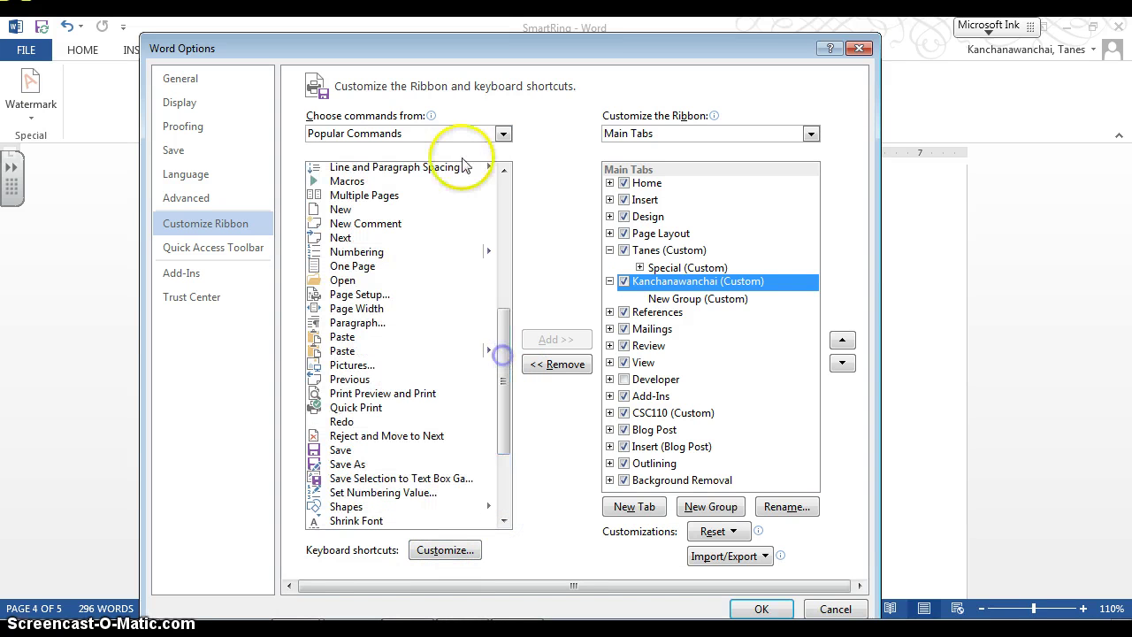
click(502, 134)
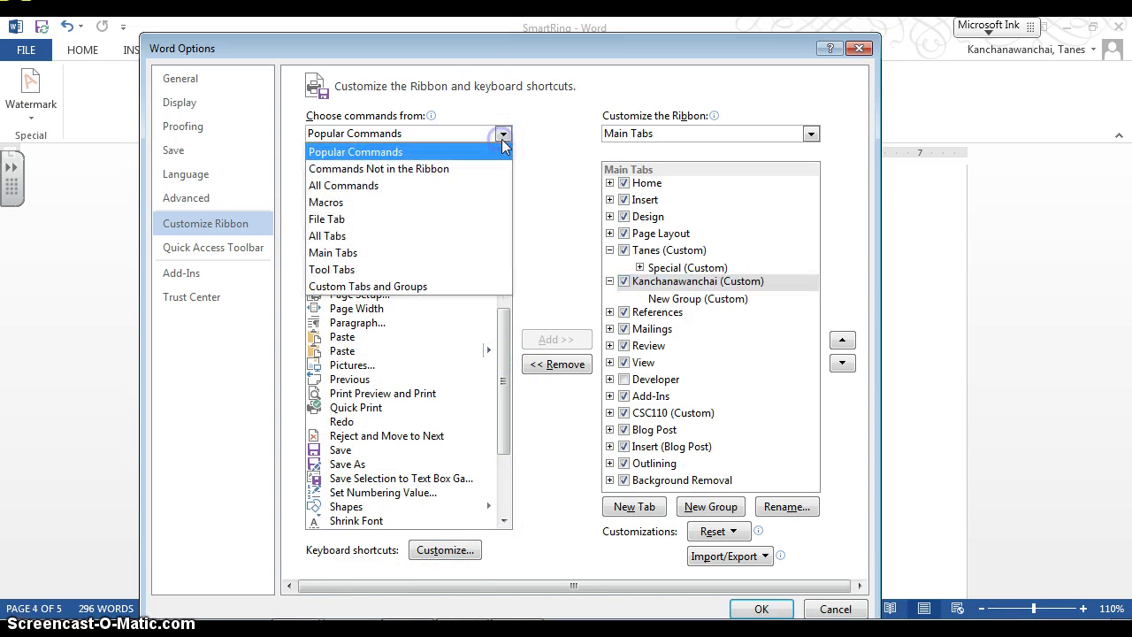
click(465, 193)
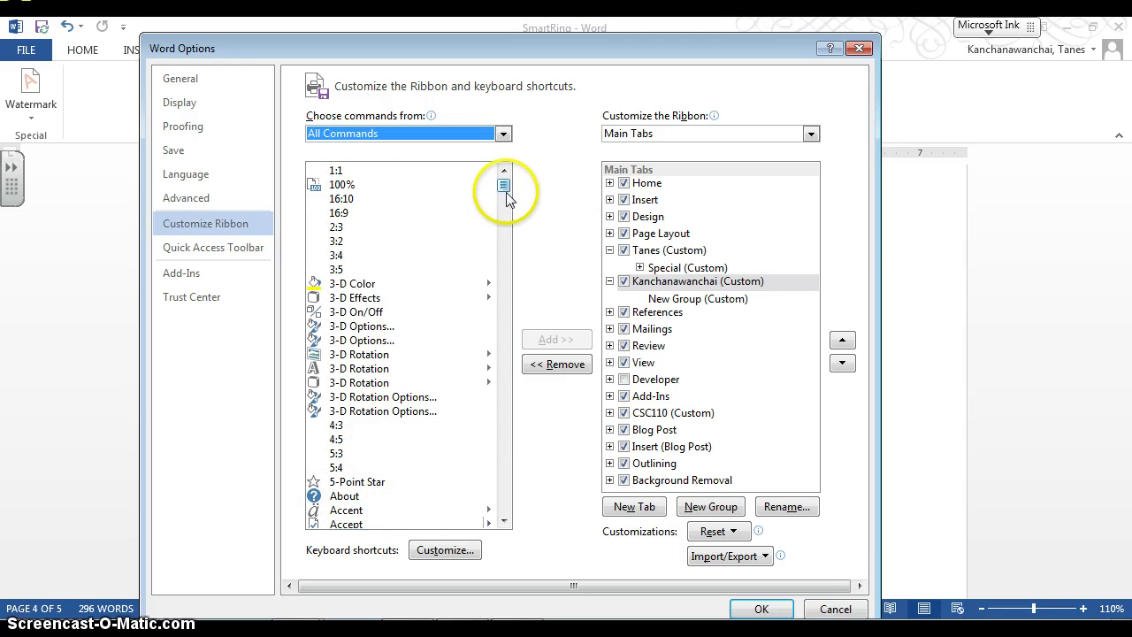
Add two more custom tabs with default names below the last-name tab.
drag(503, 186, 506, 407)
key(alt+w)
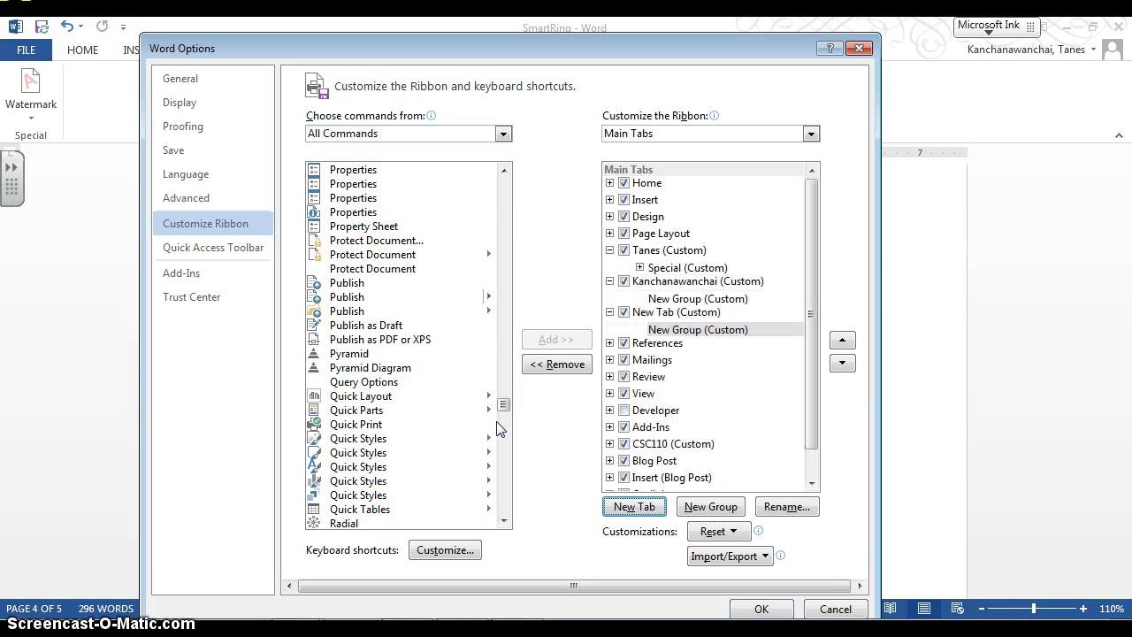
click(498, 426)
key(alt+w)
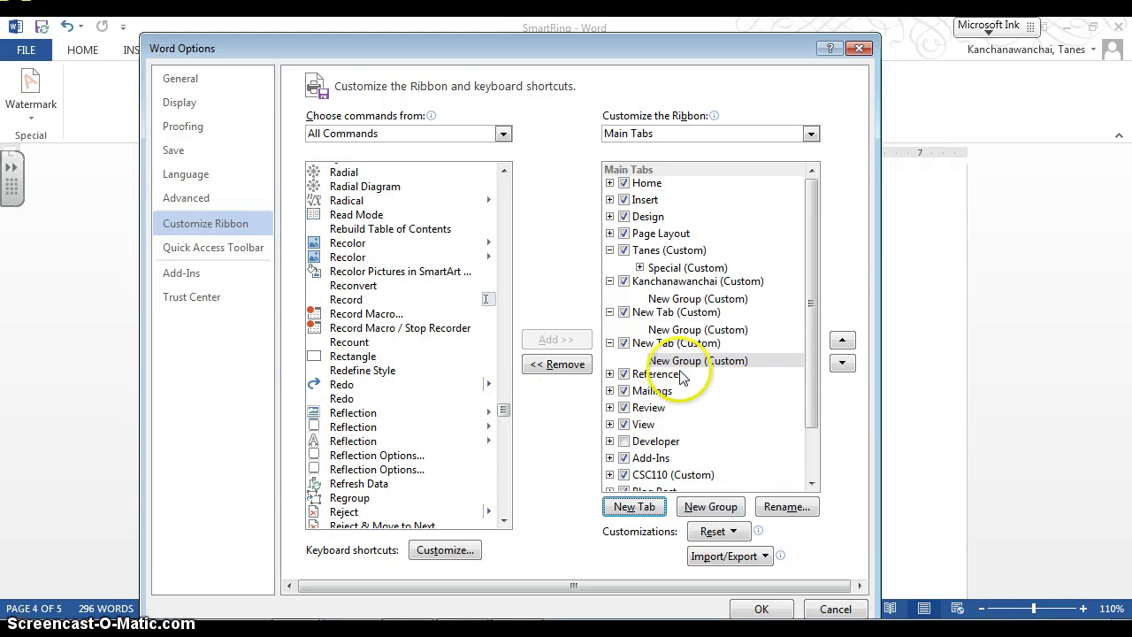
Add the Watermark command to the new group in the last-name custom tab.
click(493, 397)
drag(502, 414, 508, 500)
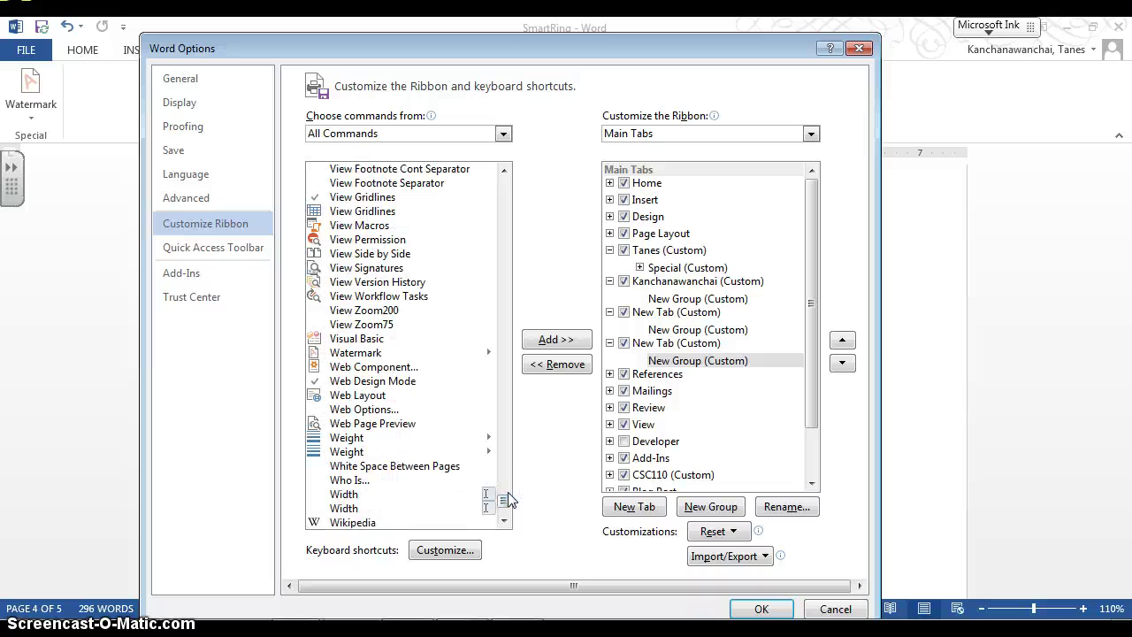
click(378, 354)
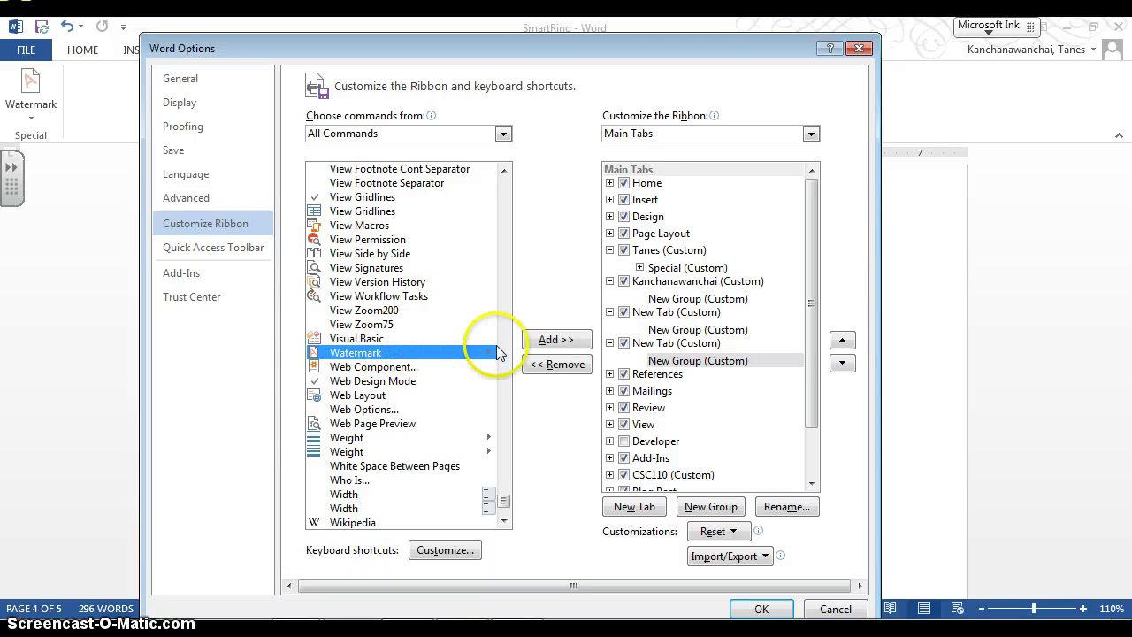
click(690, 283)
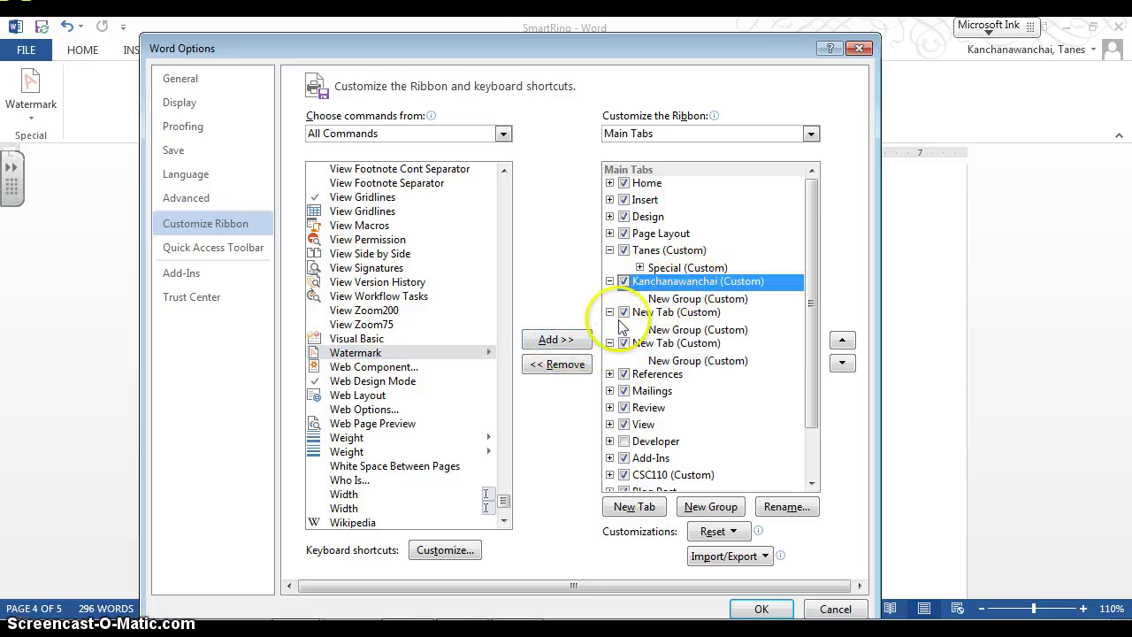
click(679, 298)
click(568, 343)
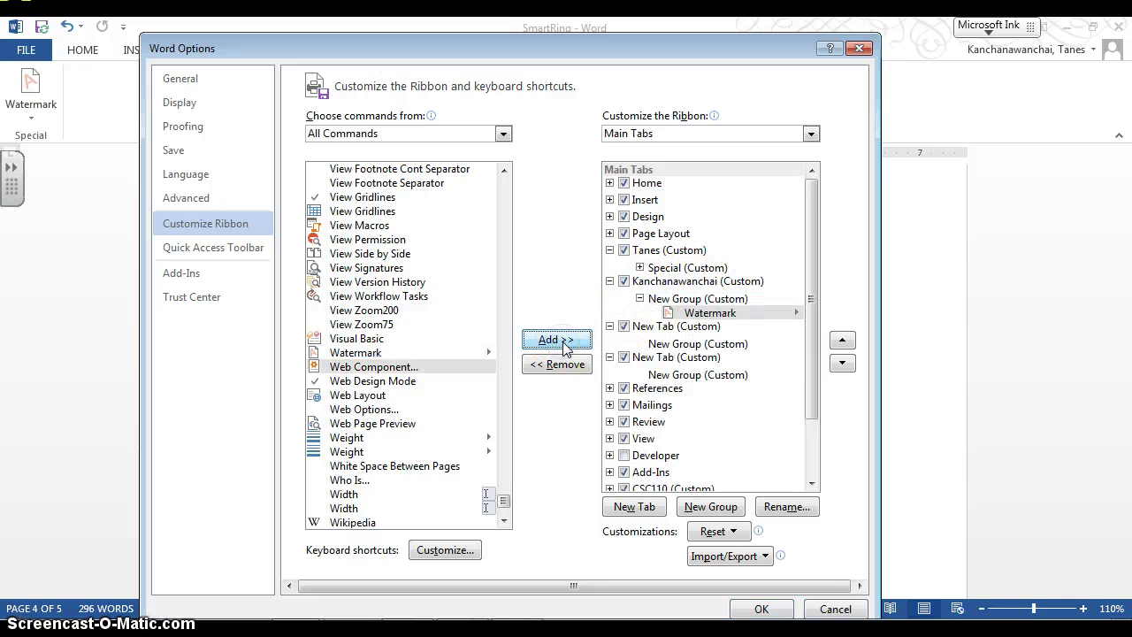
Rename the group containing Watermark to "A" and apply the ribbon customization.
double_click(716, 301)
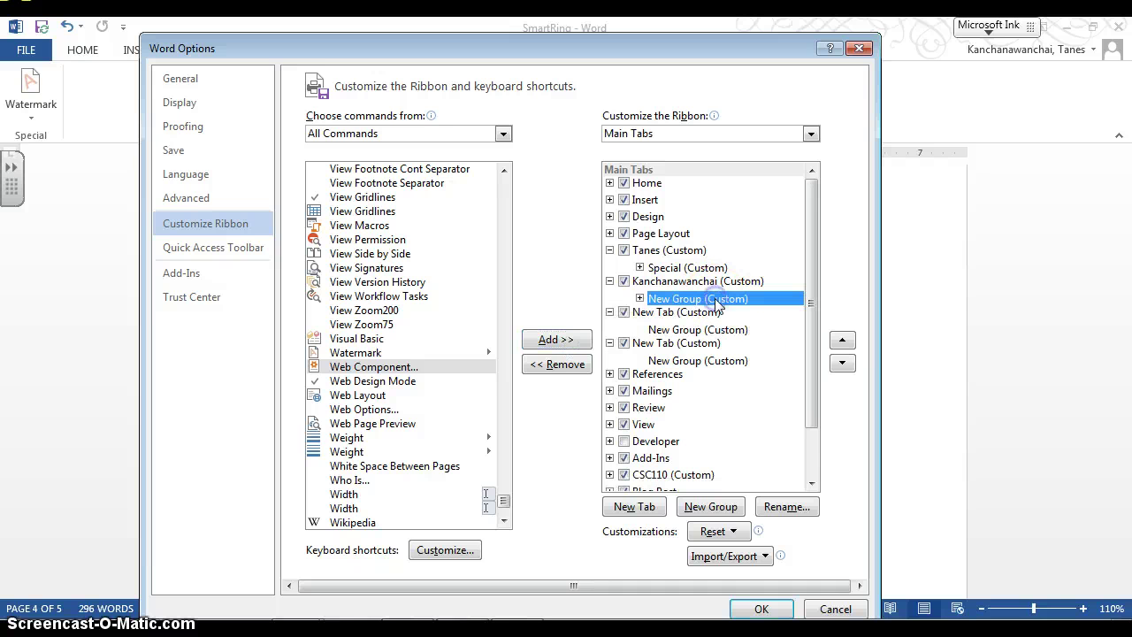
click(640, 298)
right_click(674, 301)
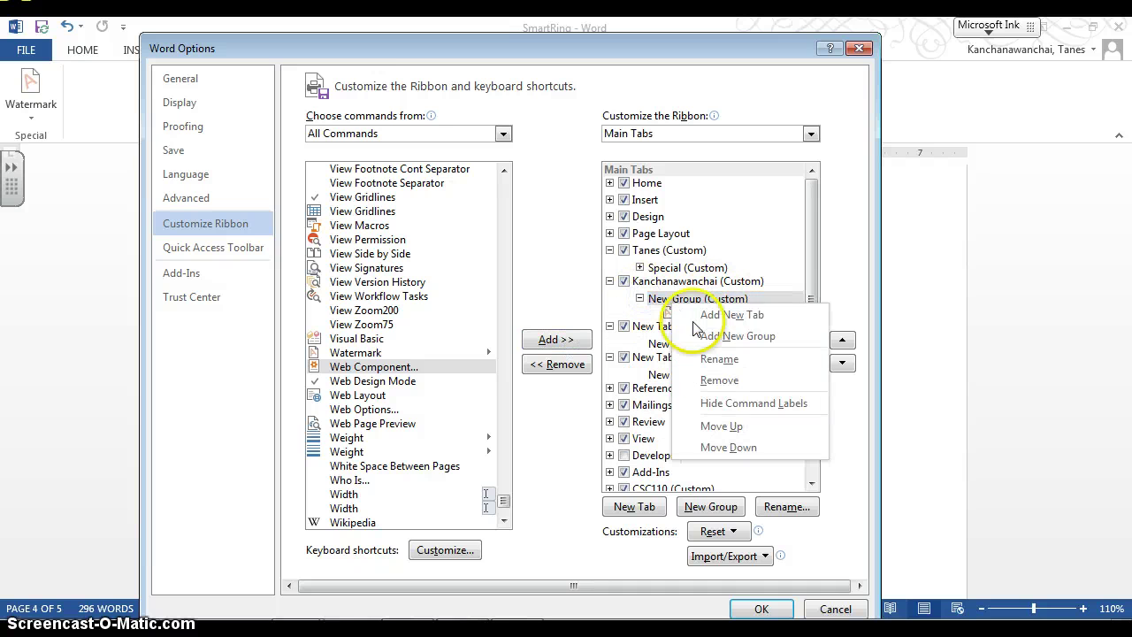
click(716, 362)
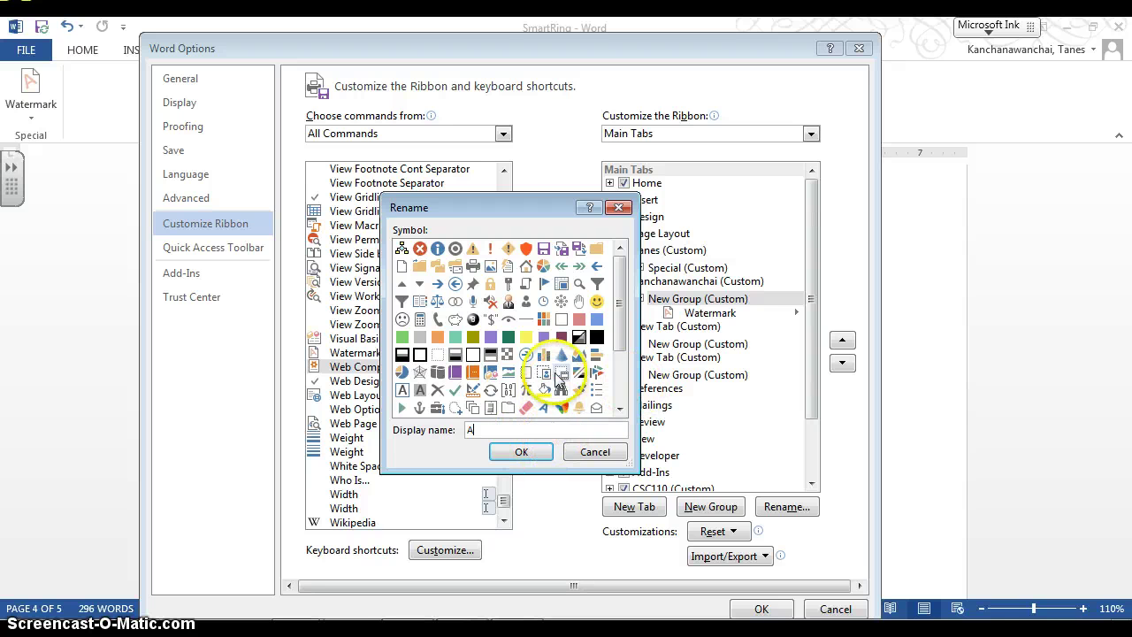
click(520, 456)
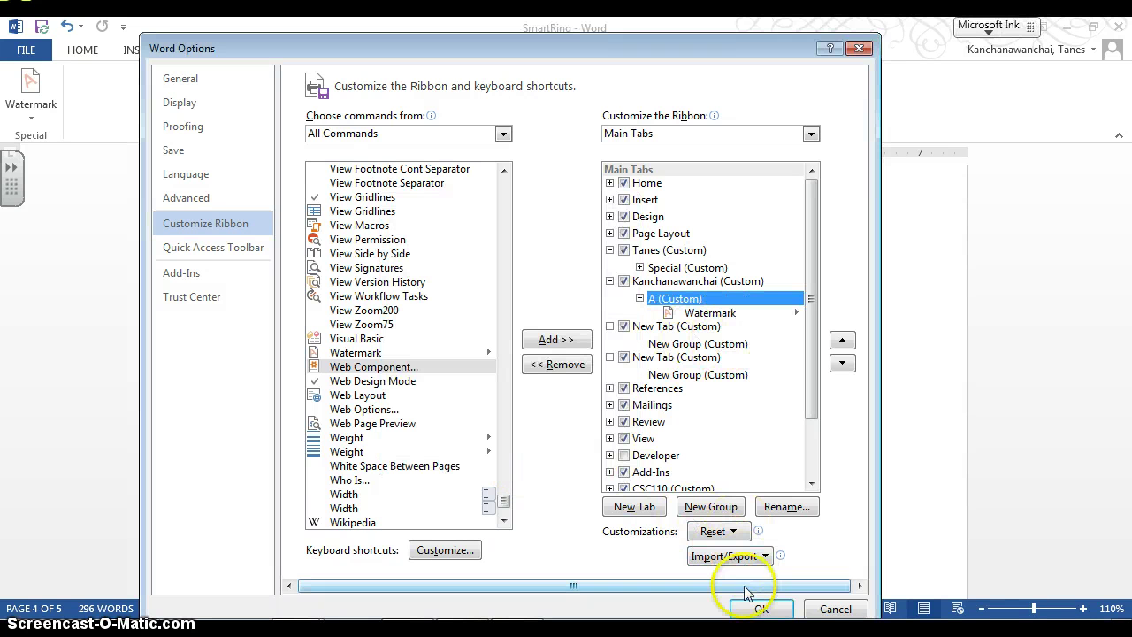
click(760, 607)
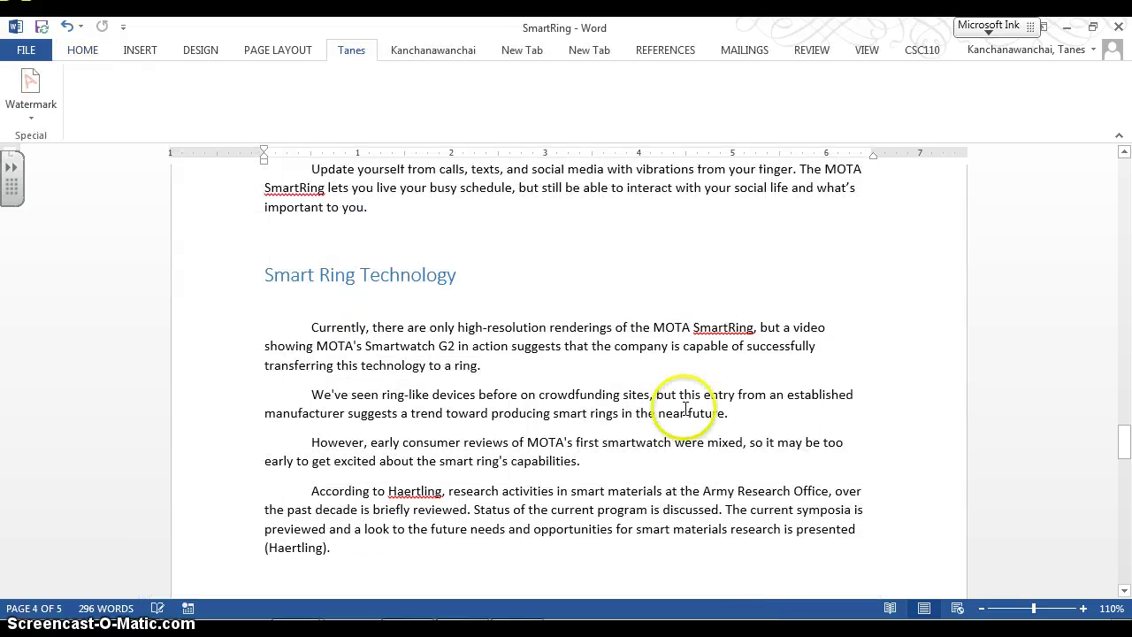
Open the last-name custom tab and check the Watermark gallery without choosing a watermark.
click(447, 58)
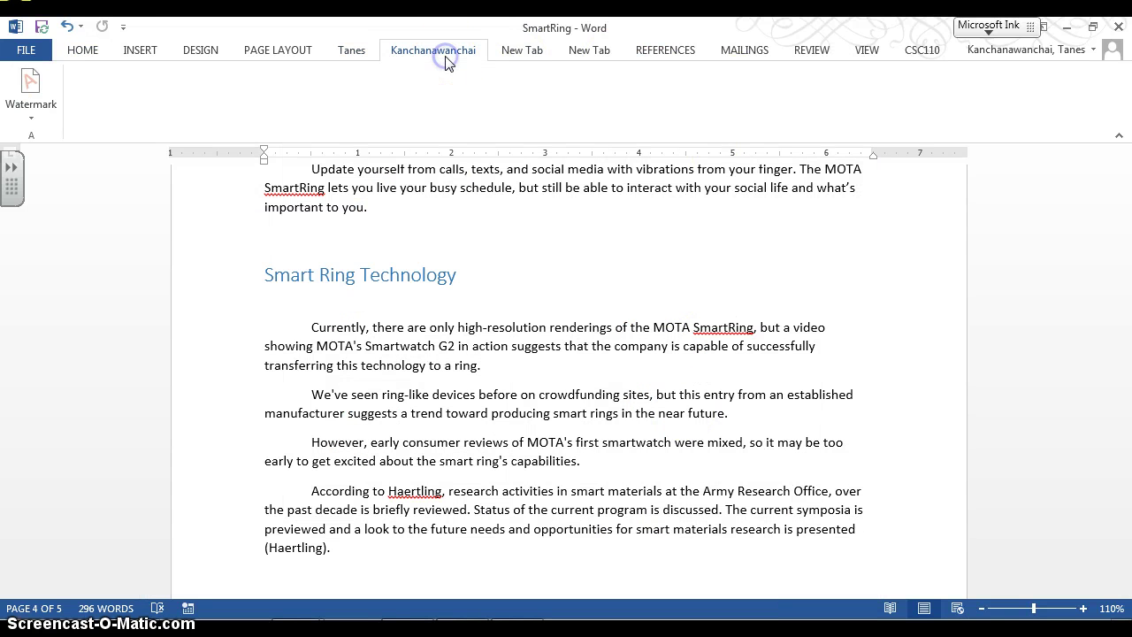
click(33, 121)
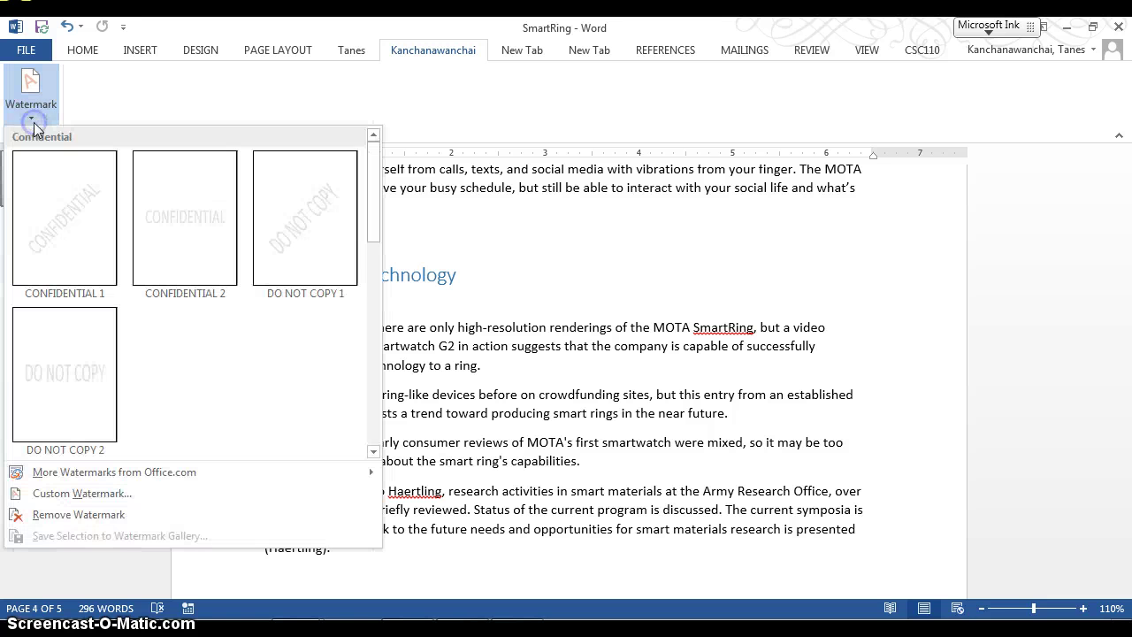
click(123, 92)
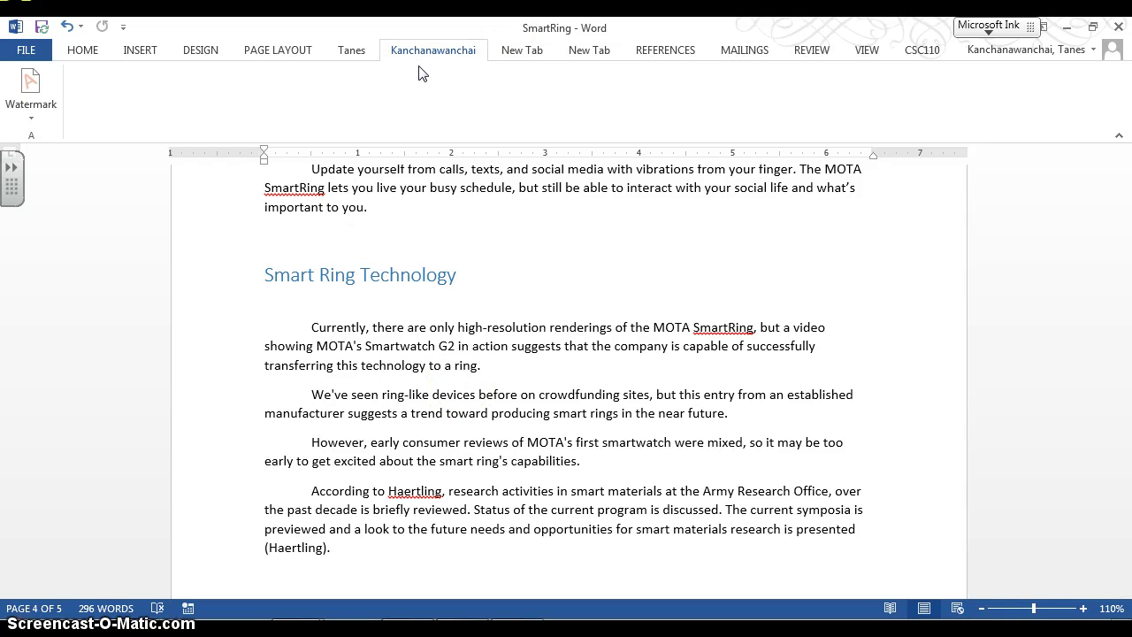
Apply the CONFIDENTIAL 1 watermark to the SmartRing document and check it behind the text.
scroll(566, 292, up, 2)
click(31, 110)
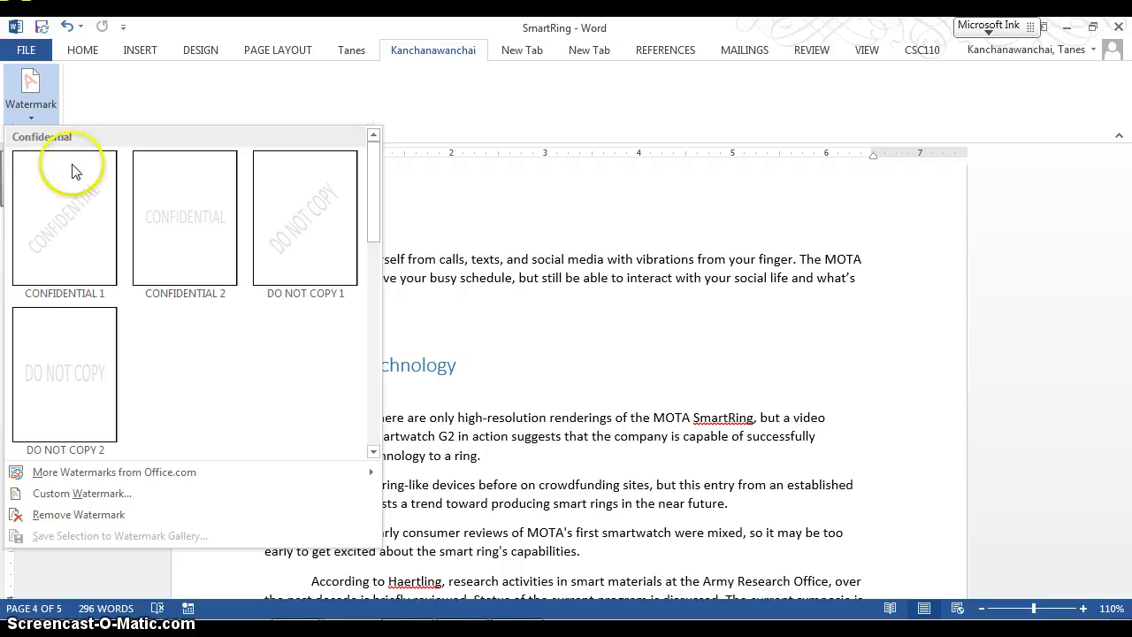
click(79, 247)
click(80, 248)
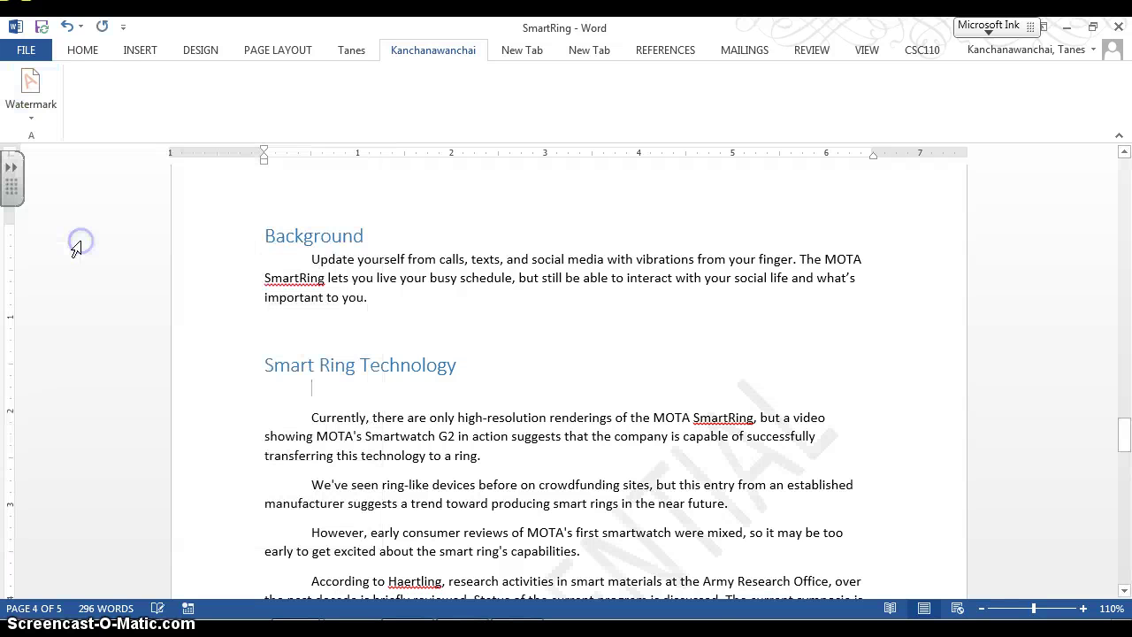
scroll(332, 504, down, 5)
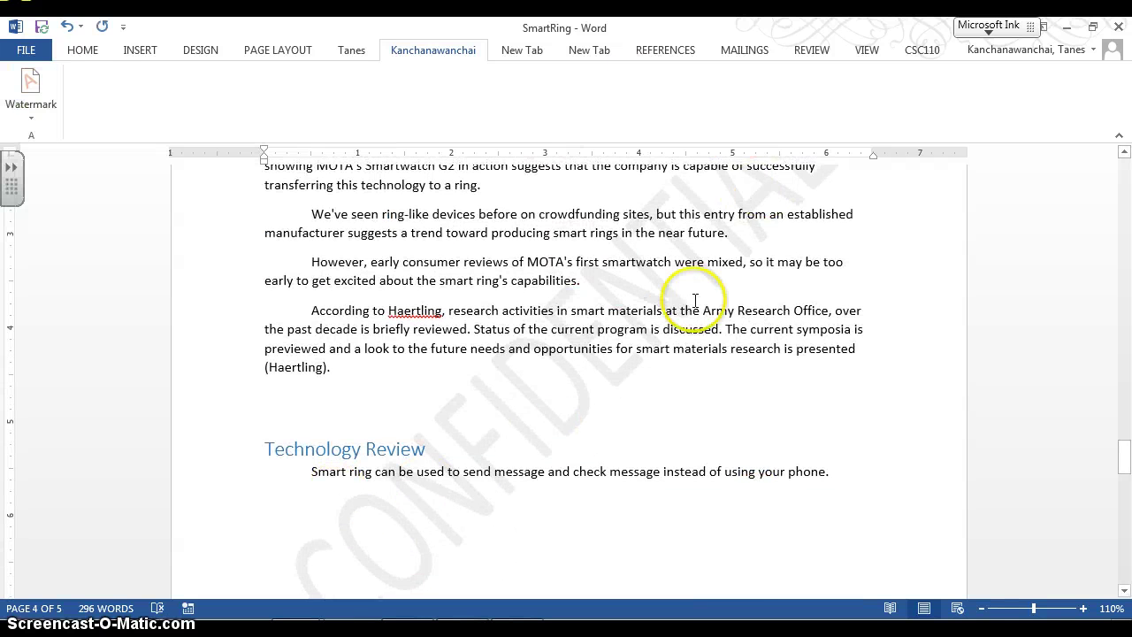
Apply a custom text watermark reading "Hello" and move the watermark dialog aside to see it.
click(31, 88)
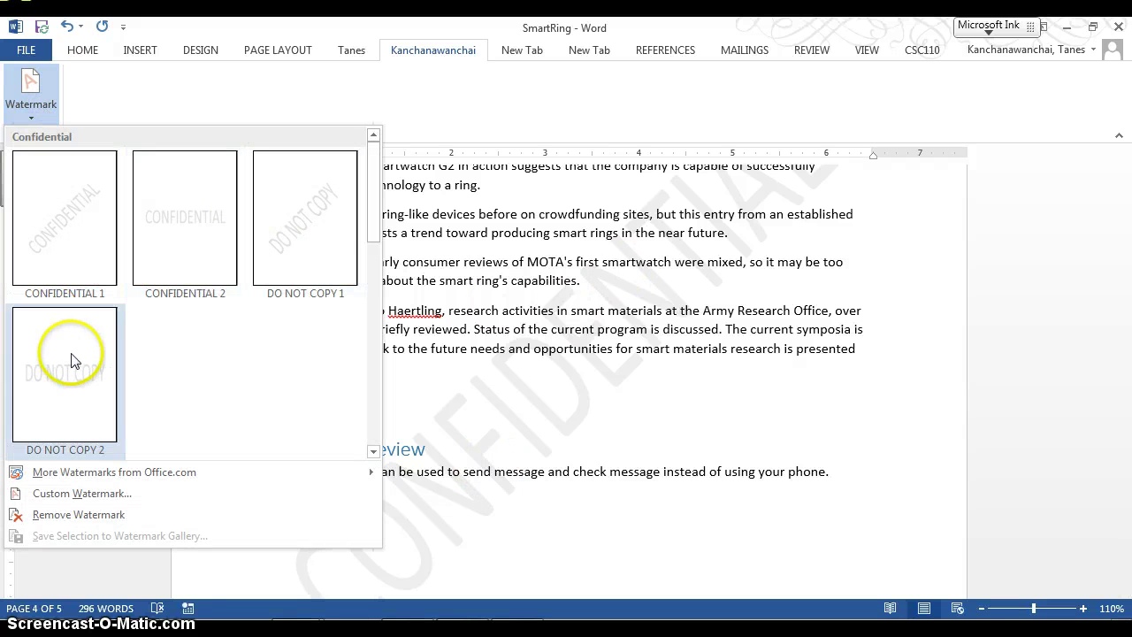
click(99, 493)
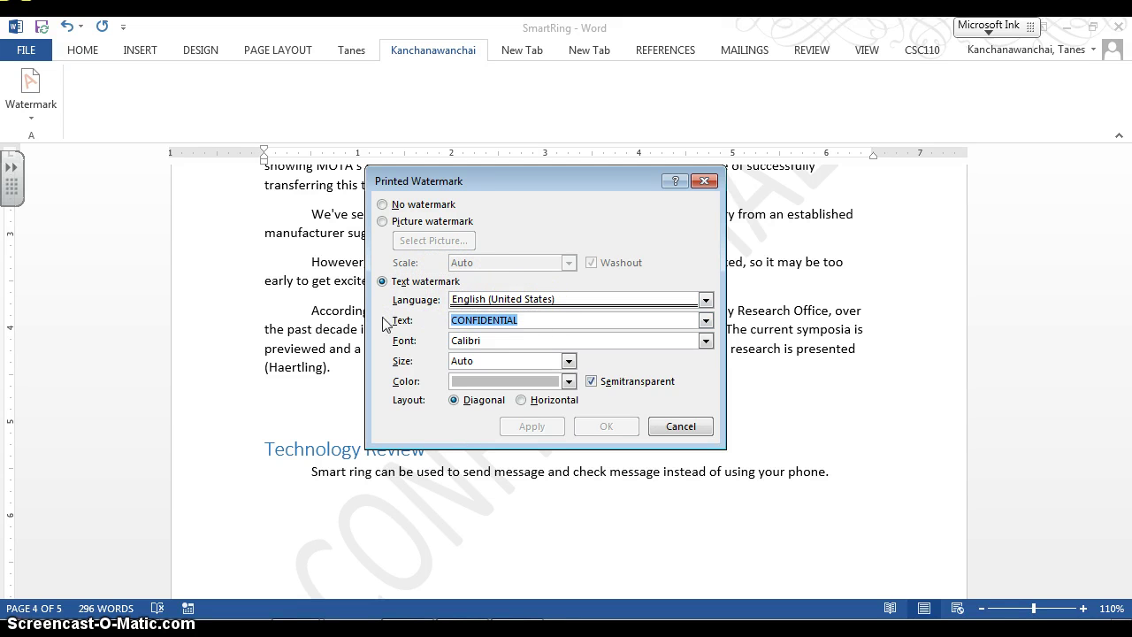
text(Hello)
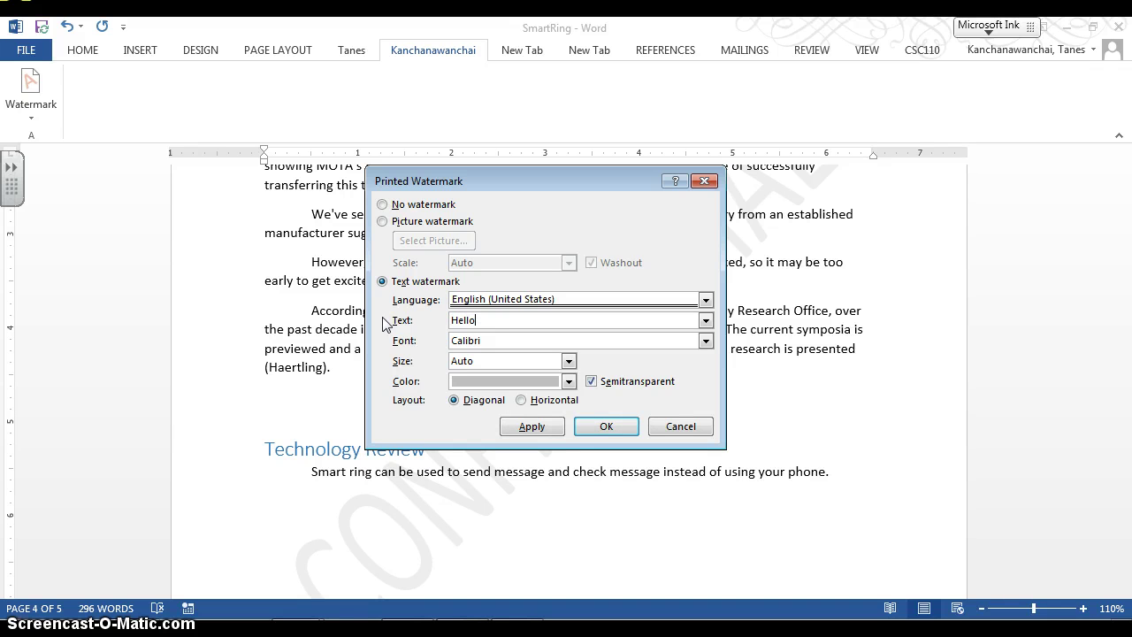
click(532, 426)
drag(539, 181, 162, 461)
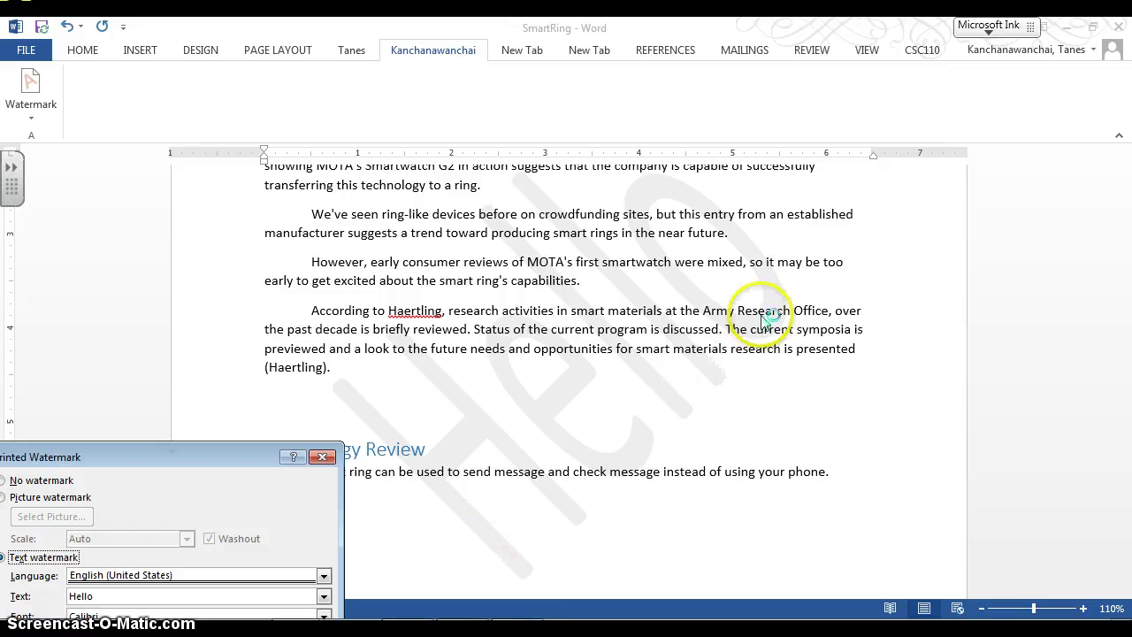
Replace the text watermark with a picture watermark using alien00069.gif from the Pictures folder.
drag(225, 456, 653, 155)
click(473, 198)
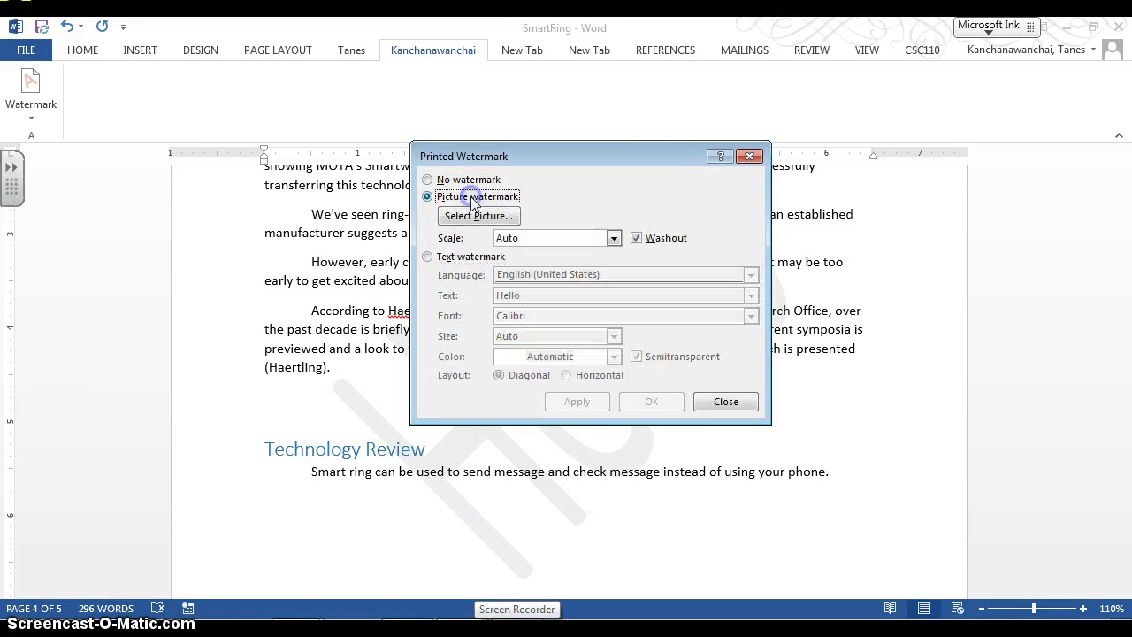
click(486, 219)
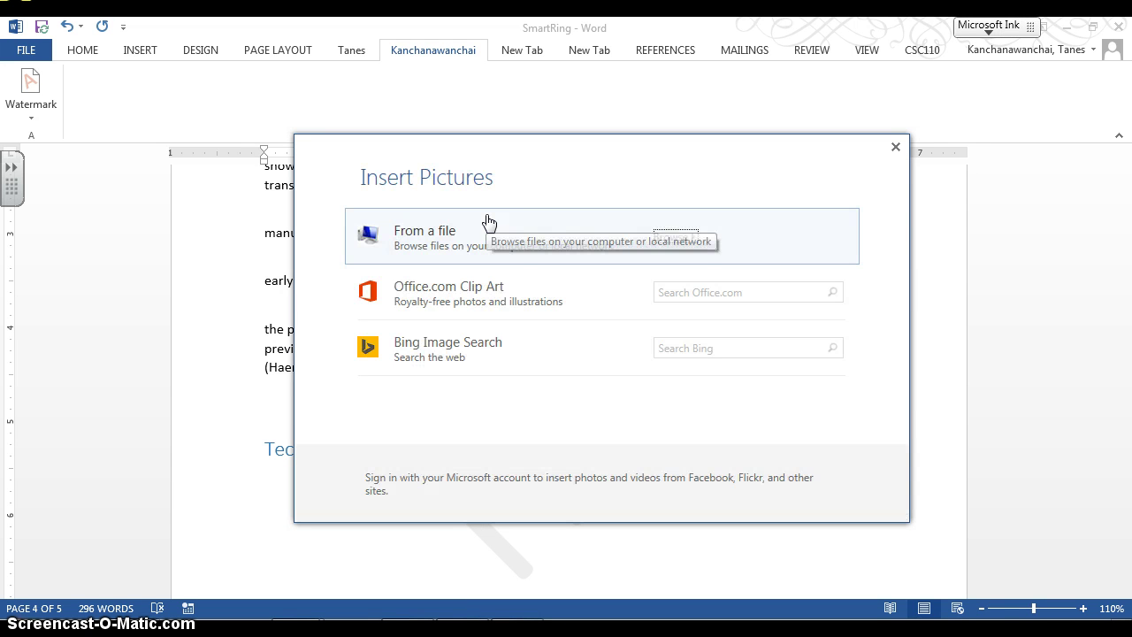
click(382, 257)
click(550, 248)
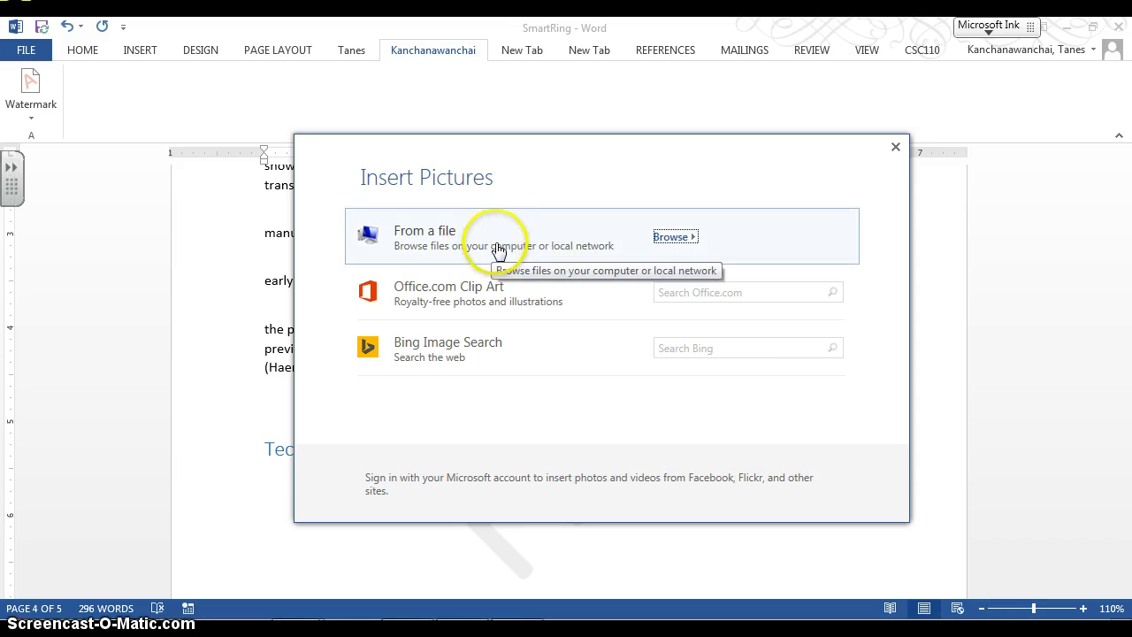
click(613, 248)
double_click(657, 344)
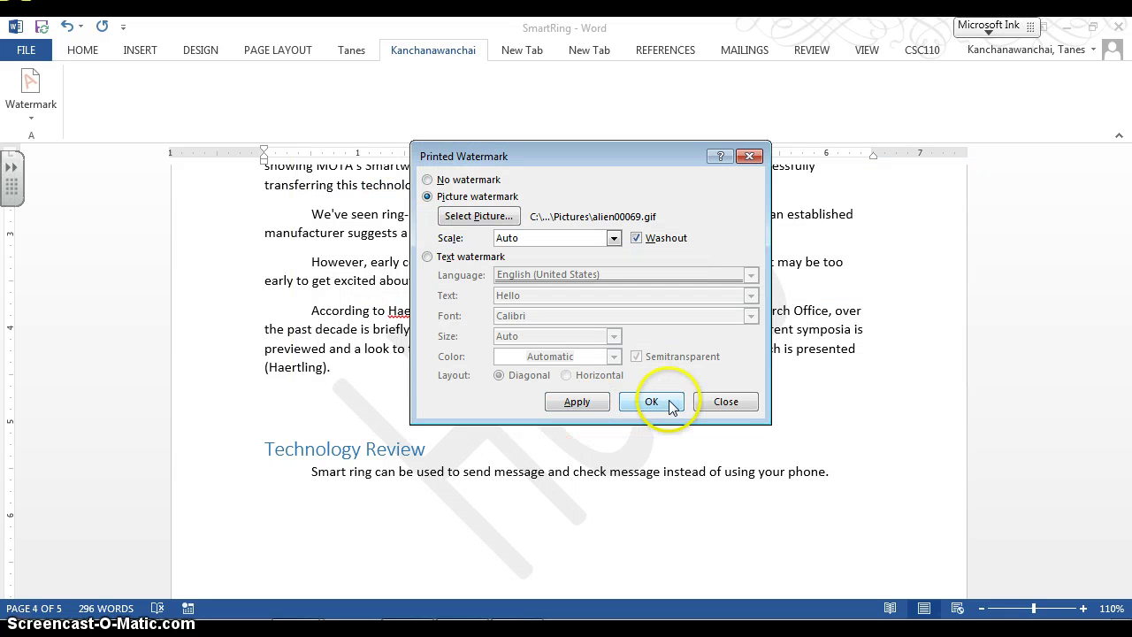
click(648, 403)
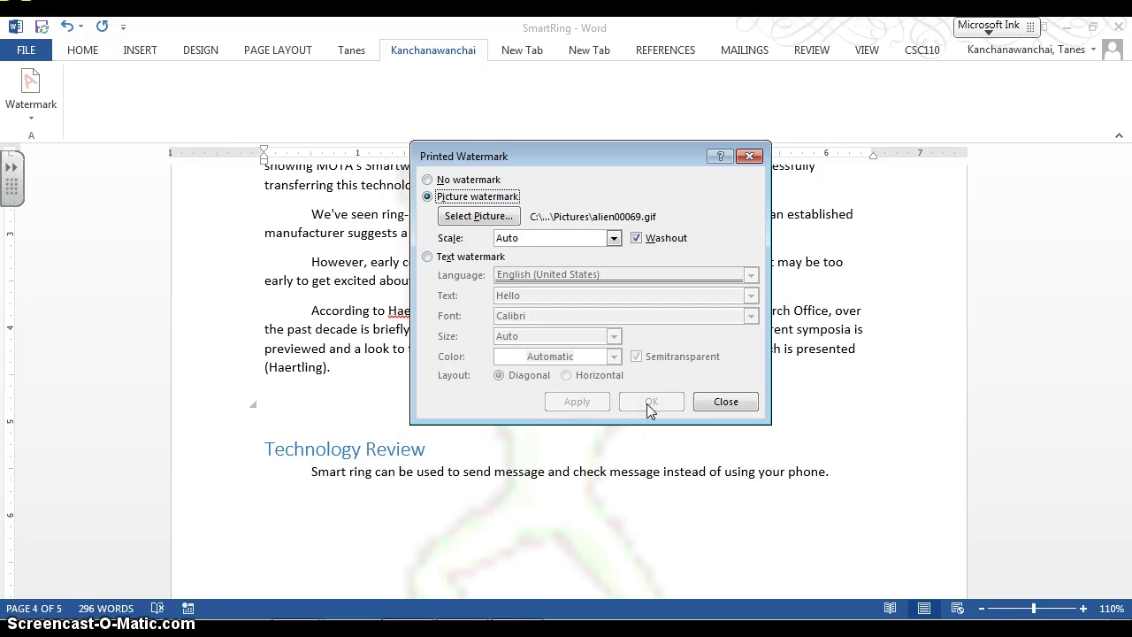
click(712, 402)
Look through the document from the Technology Review section to the cover page to check the picture watermark.
scroll(707, 403, down, 3)
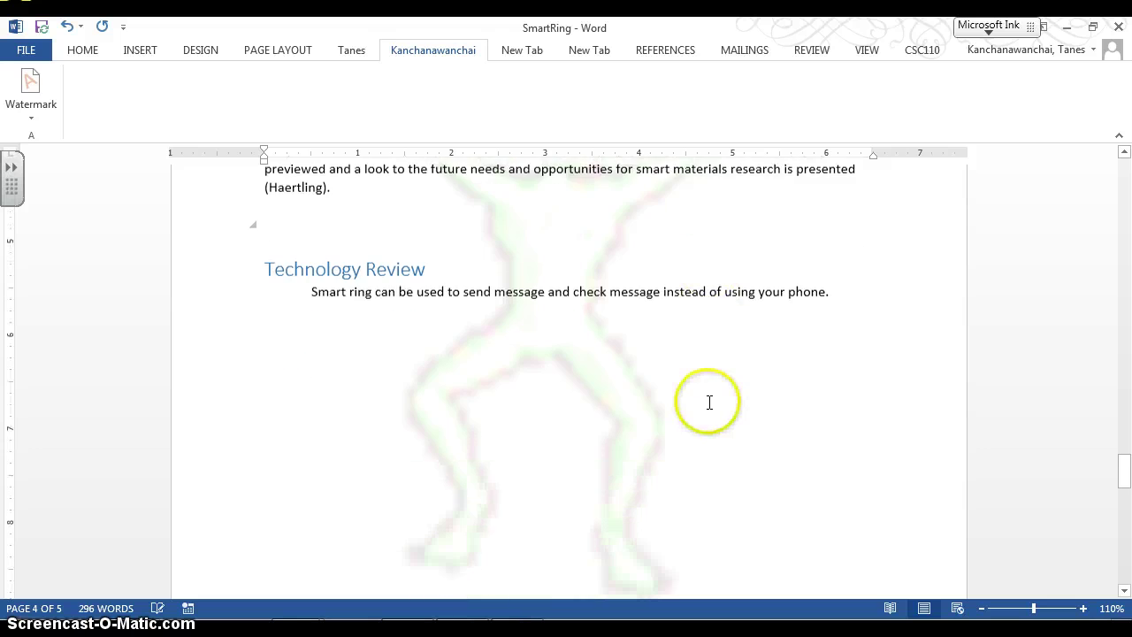
scroll(708, 402, up, 4)
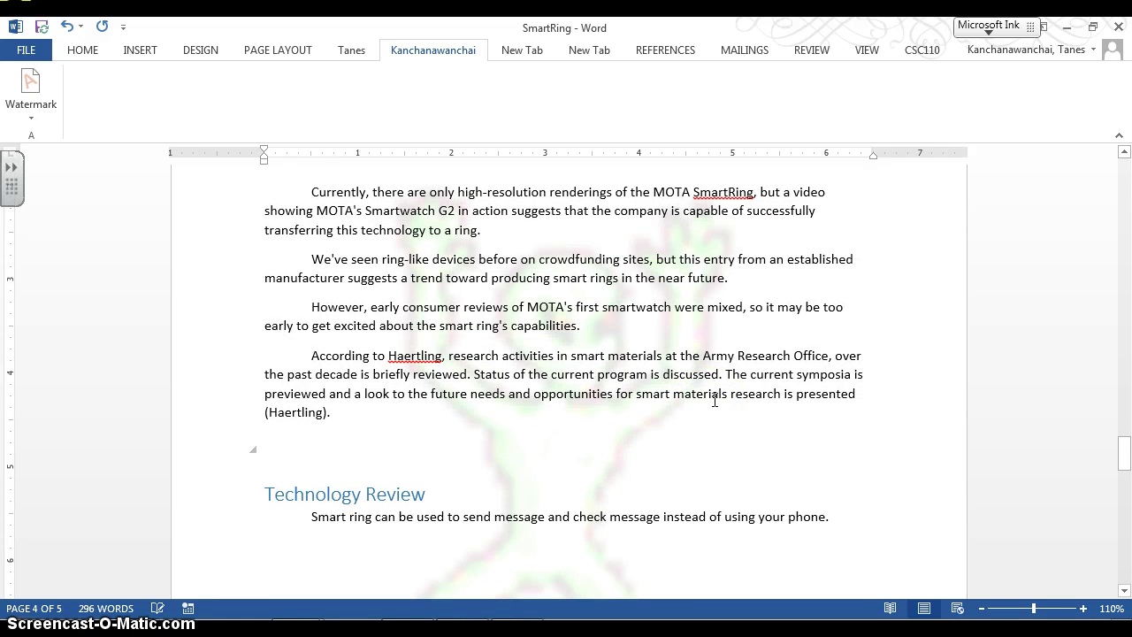
scroll(715, 400, up, 20)
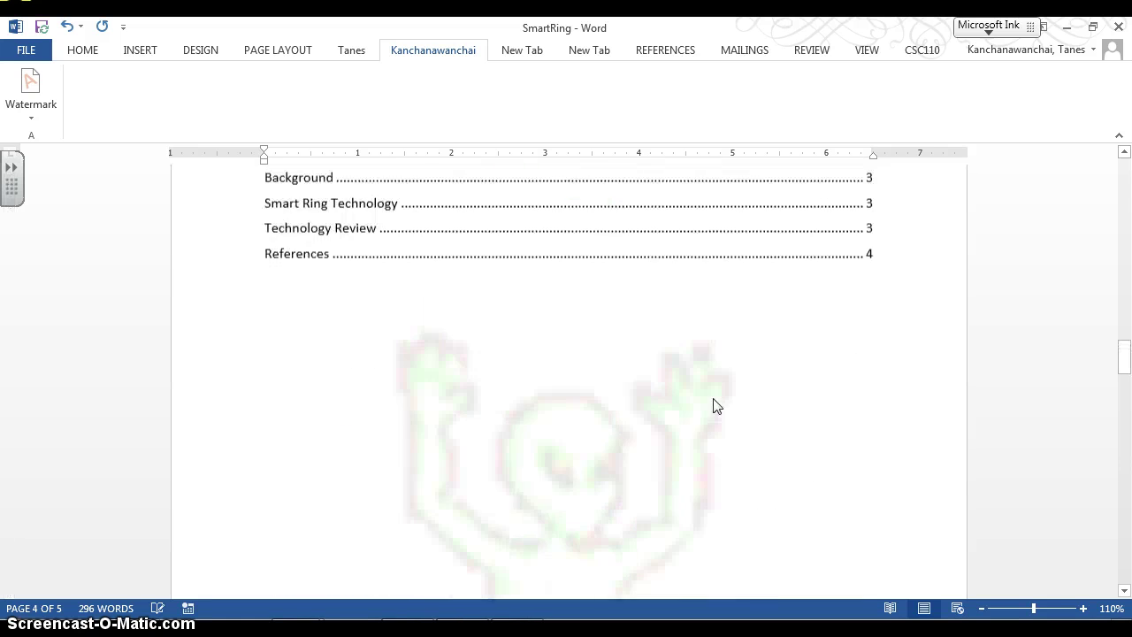
scroll(717, 406, up, 20)
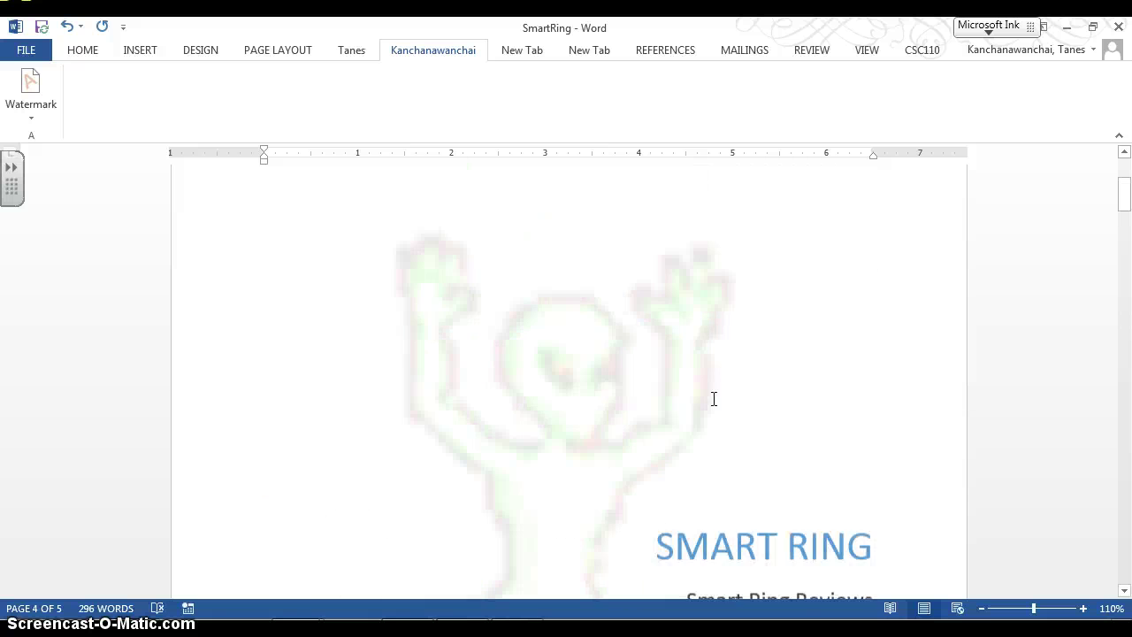
scroll(716, 406, down, 20)
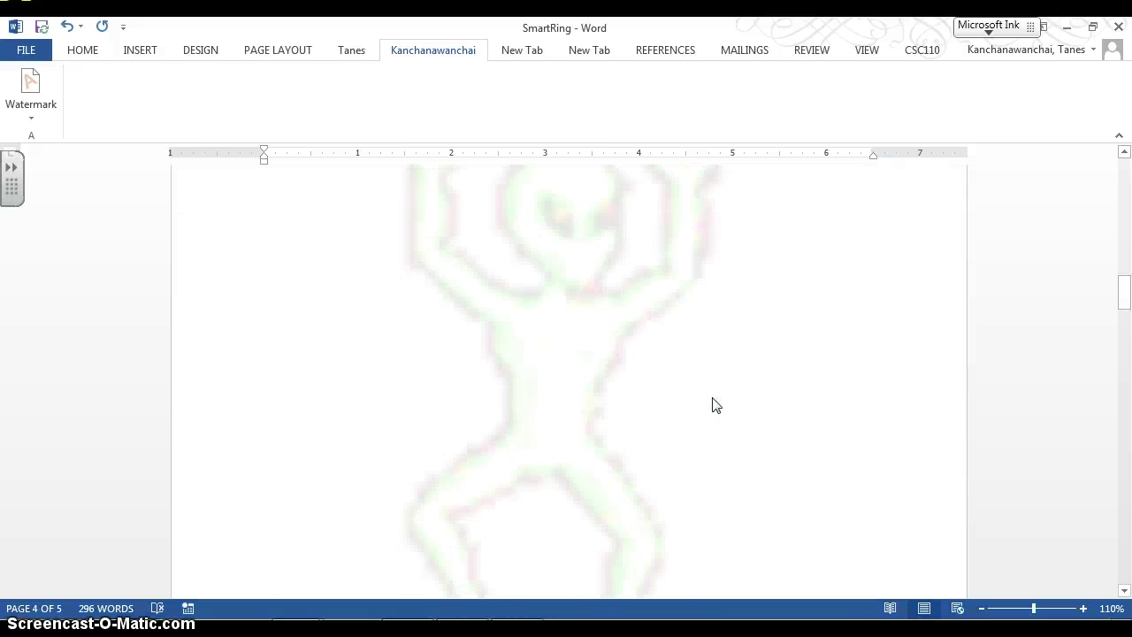
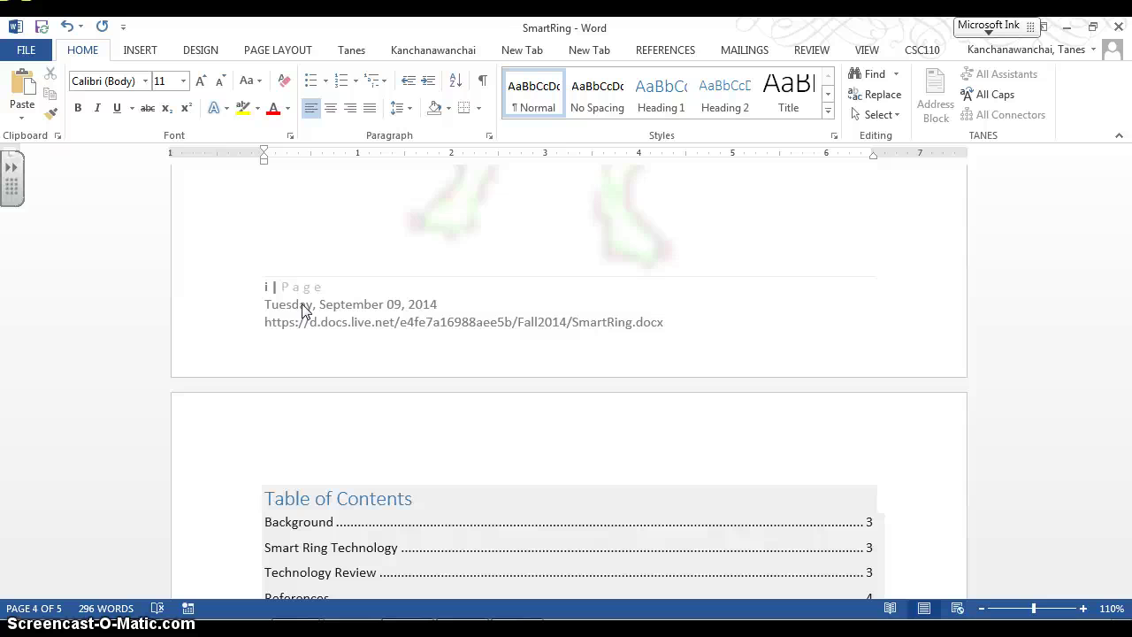
Examine the footer page numbers on the Table of Contents page and the page before it.
drag(276, 263, 262, 291)
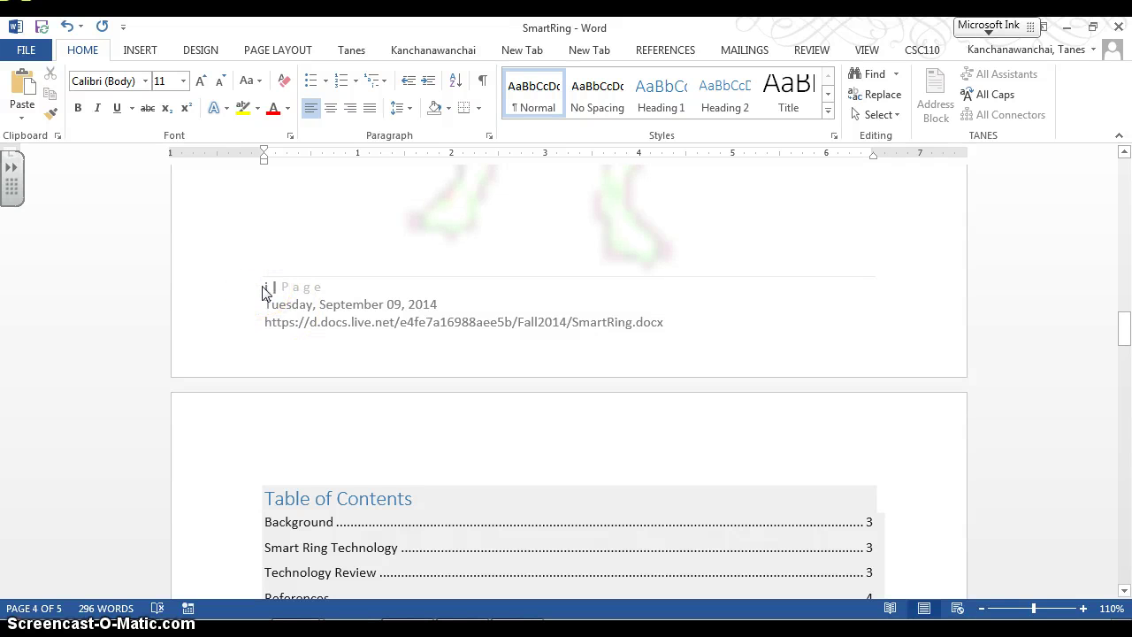
scroll(265, 296, down, 8)
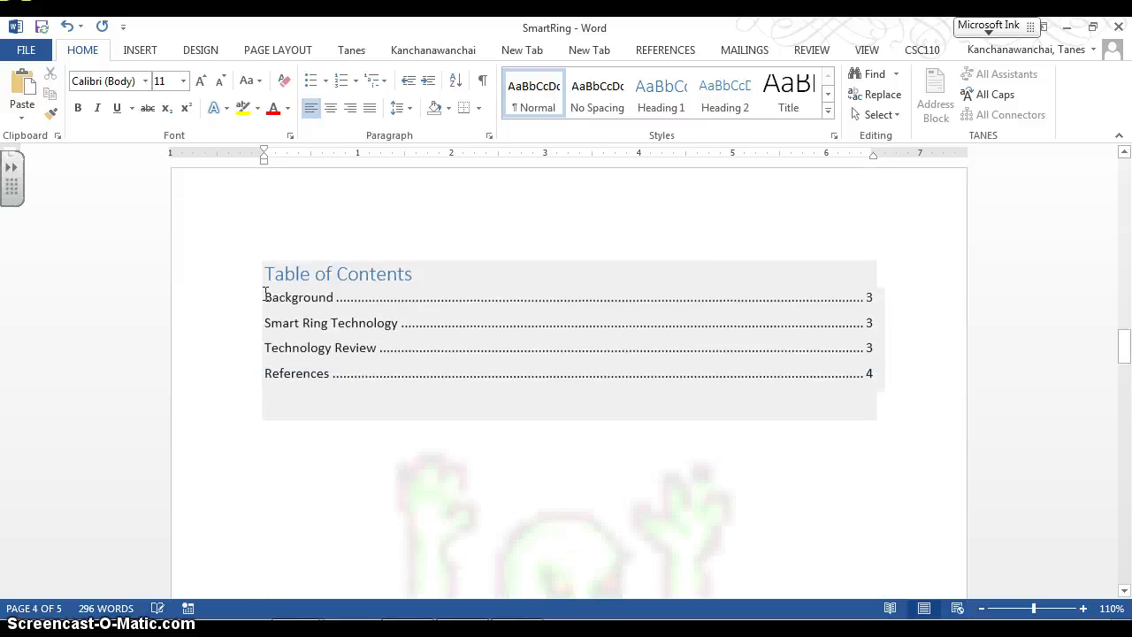
click(316, 321)
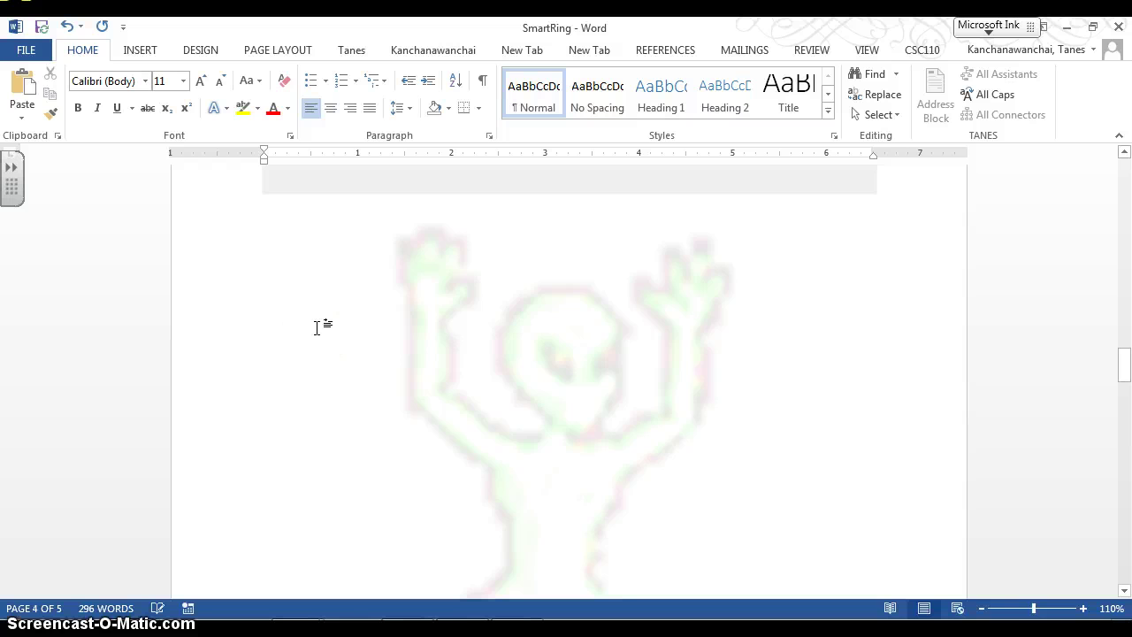
scroll(316, 327, down, 3)
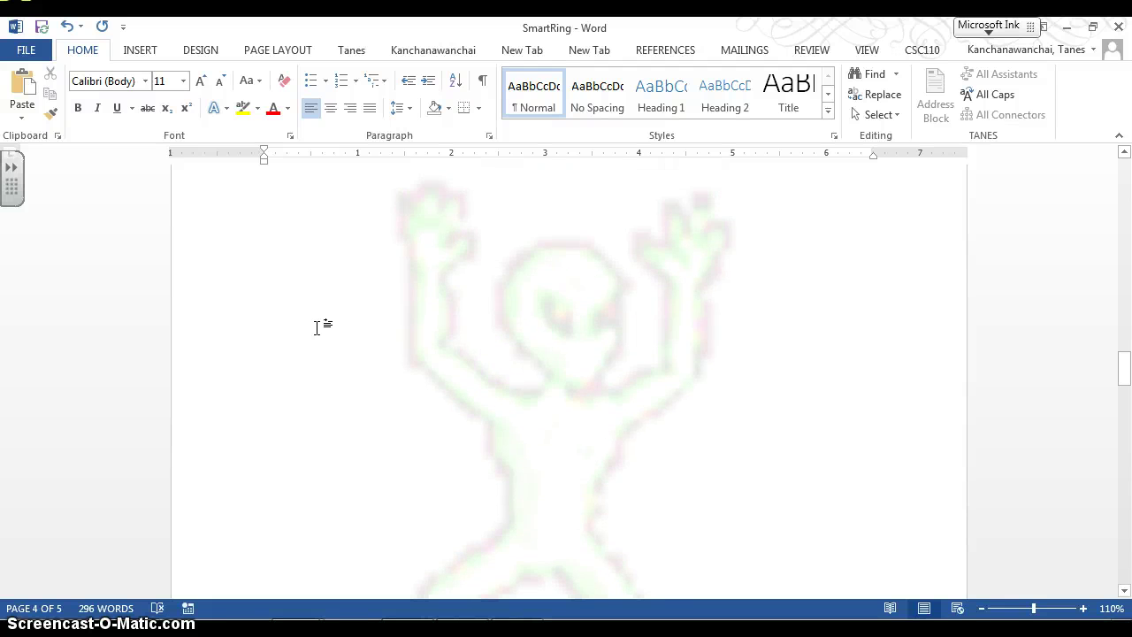
scroll(316, 328, up, 4)
click(315, 324)
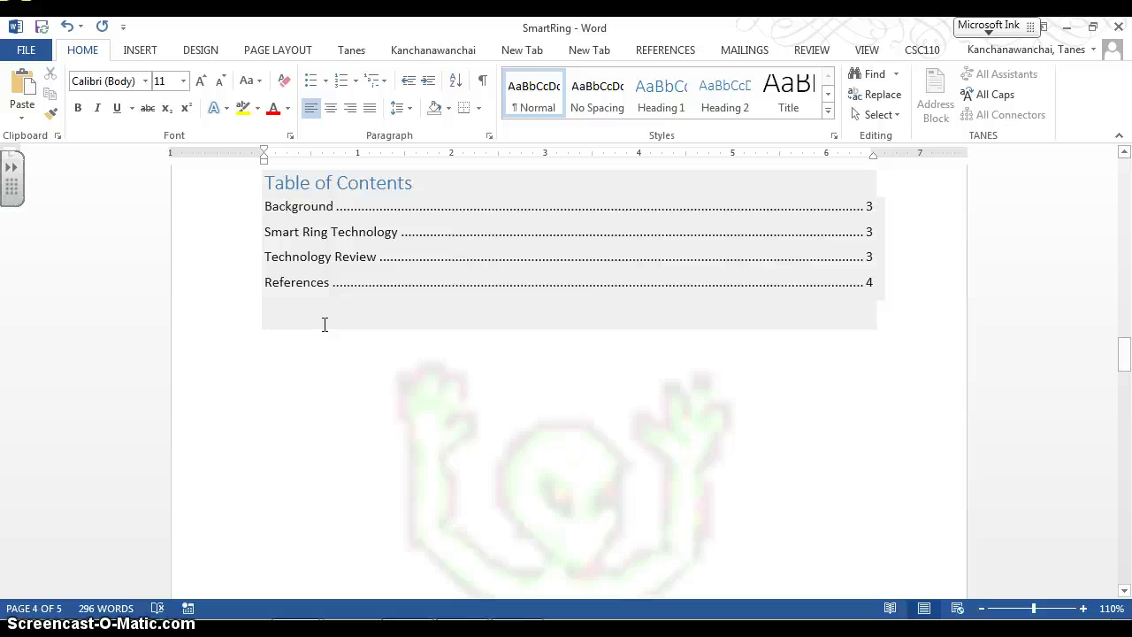
scroll(323, 324, down, 3)
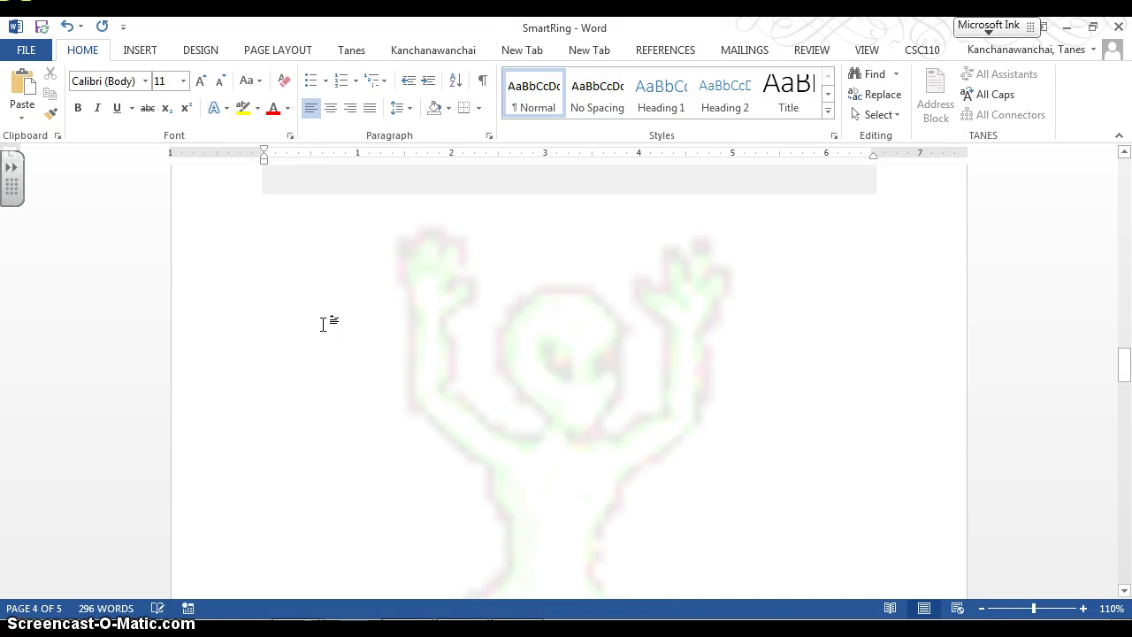
scroll(322, 324, down, 8)
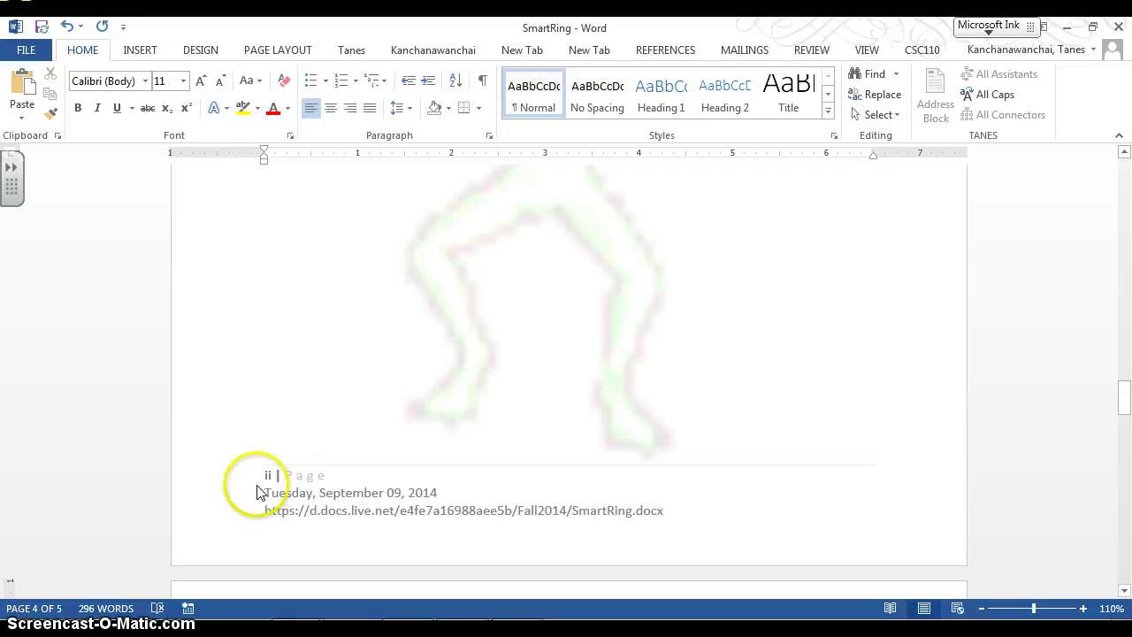
scroll(278, 425, up, 10)
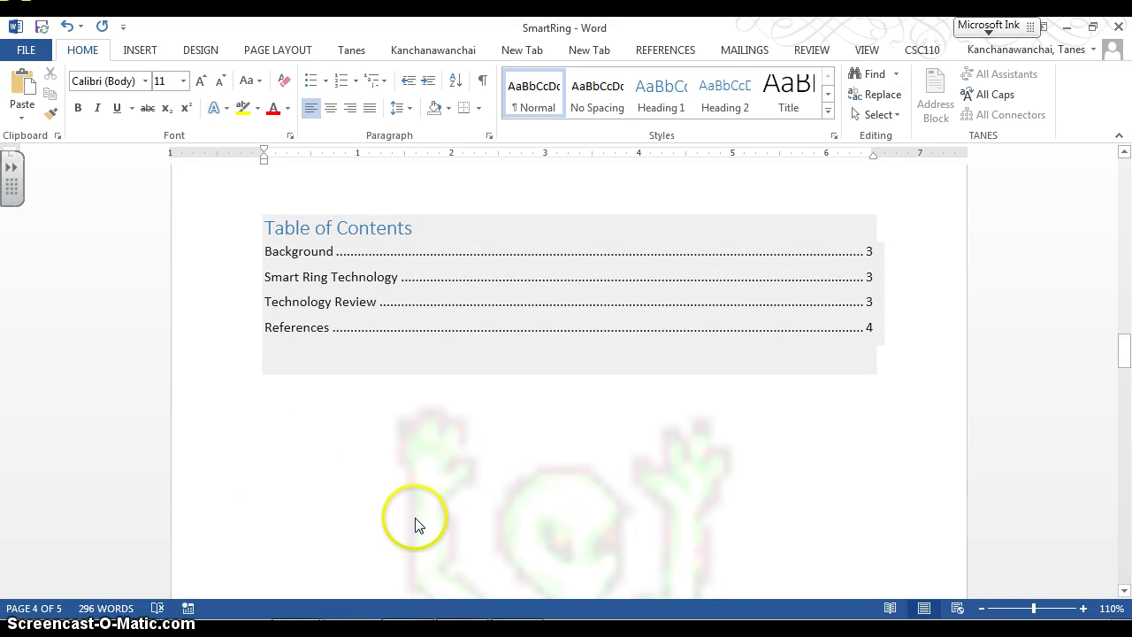
scroll(407, 522, down, 5)
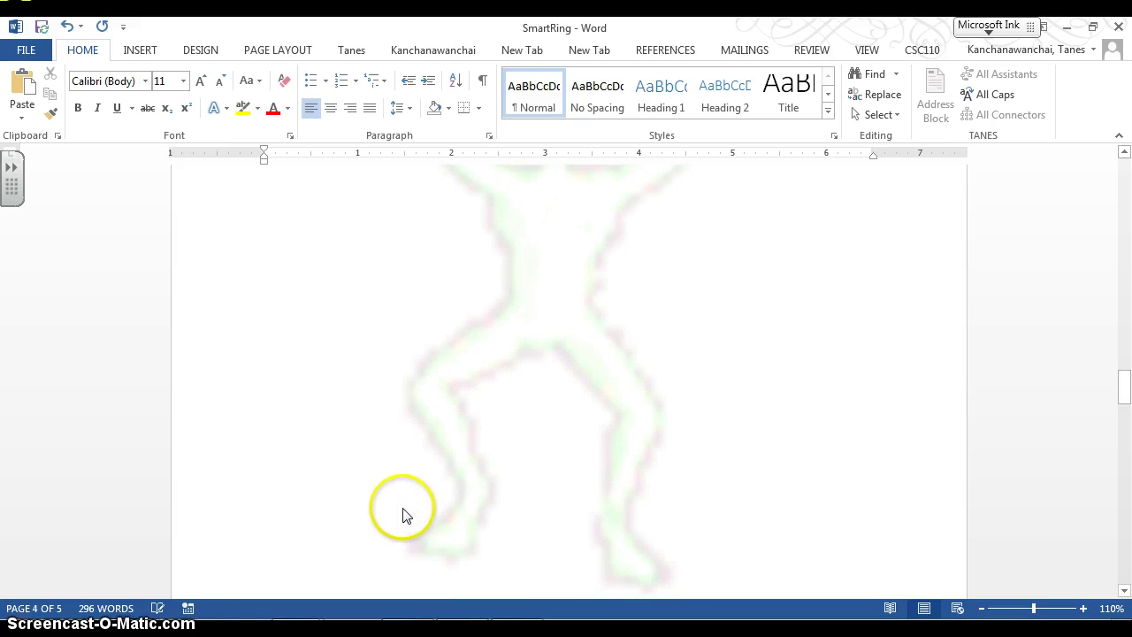
Switch to the ASSIGNMENT1-Word2013 (1) document, read its two pagination format requirements, and return to the SmartRing document.
key(alt+Tab)
key(Tab)
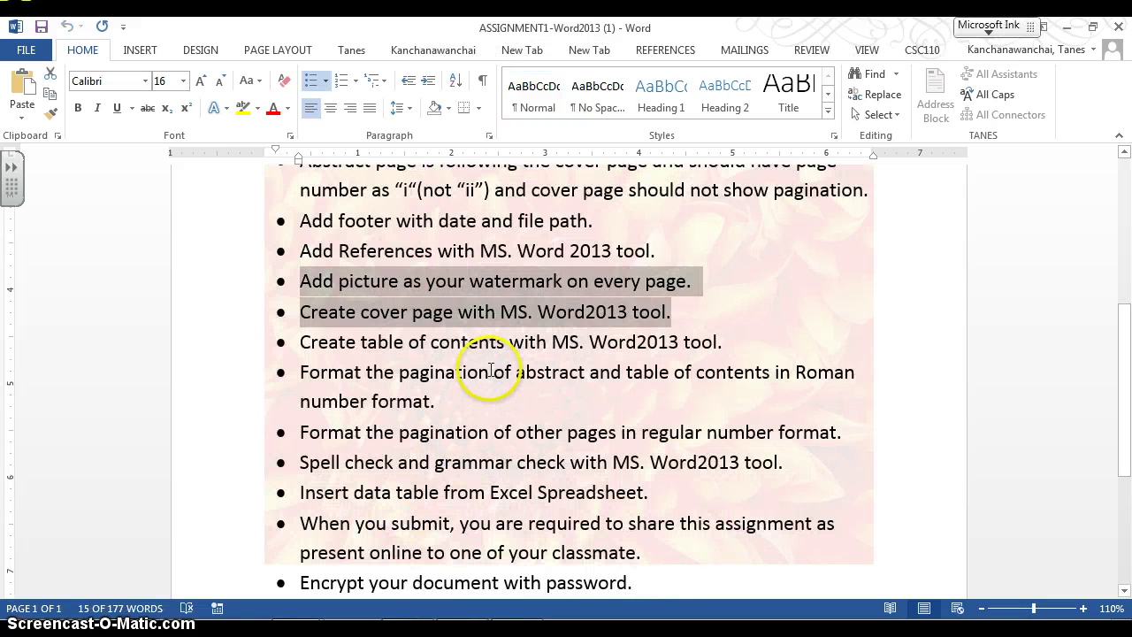
click(489, 373)
drag(331, 363, 806, 395)
scroll(748, 374, down, 1)
click(460, 341)
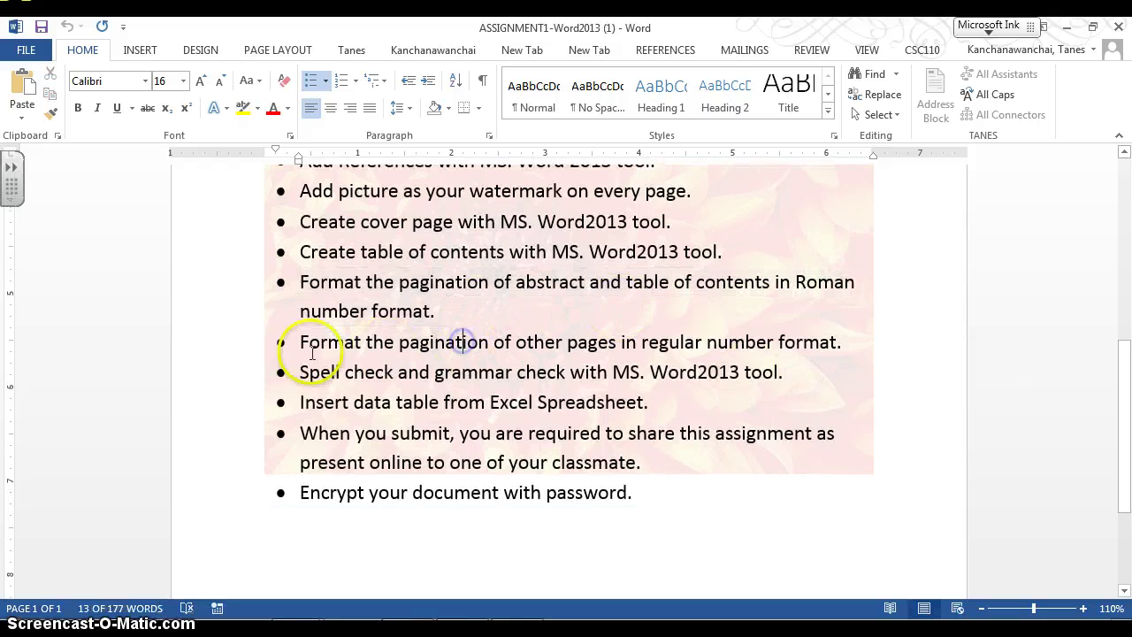
drag(311, 352, 831, 352)
click(841, 355)
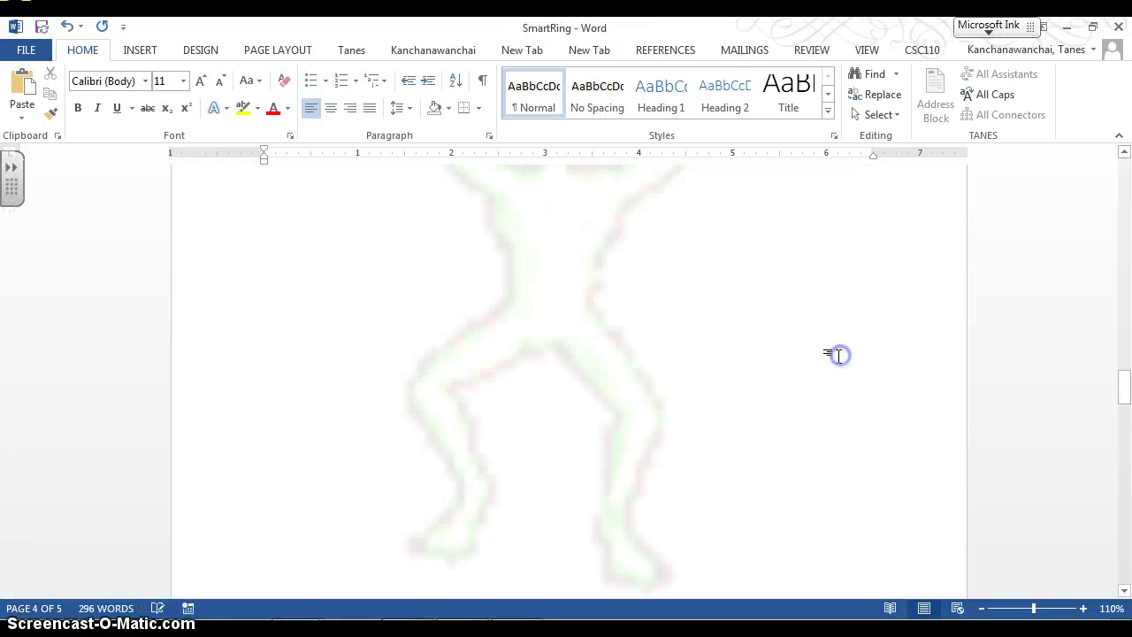
Compare the footer on the page before the Table of Contents with the assignment's pagination requirements.
scroll(839, 354, down, 5)
scroll(835, 356, up, 5)
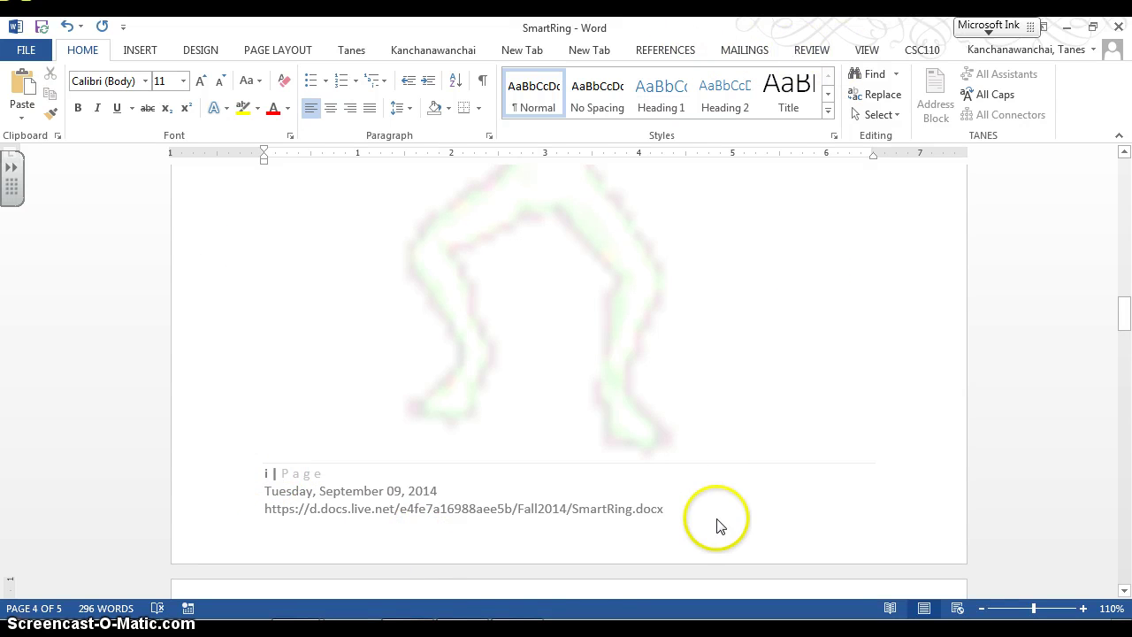
scroll(715, 522, up, 5)
scroll(707, 460, down, 3)
scroll(751, 495, down, 3)
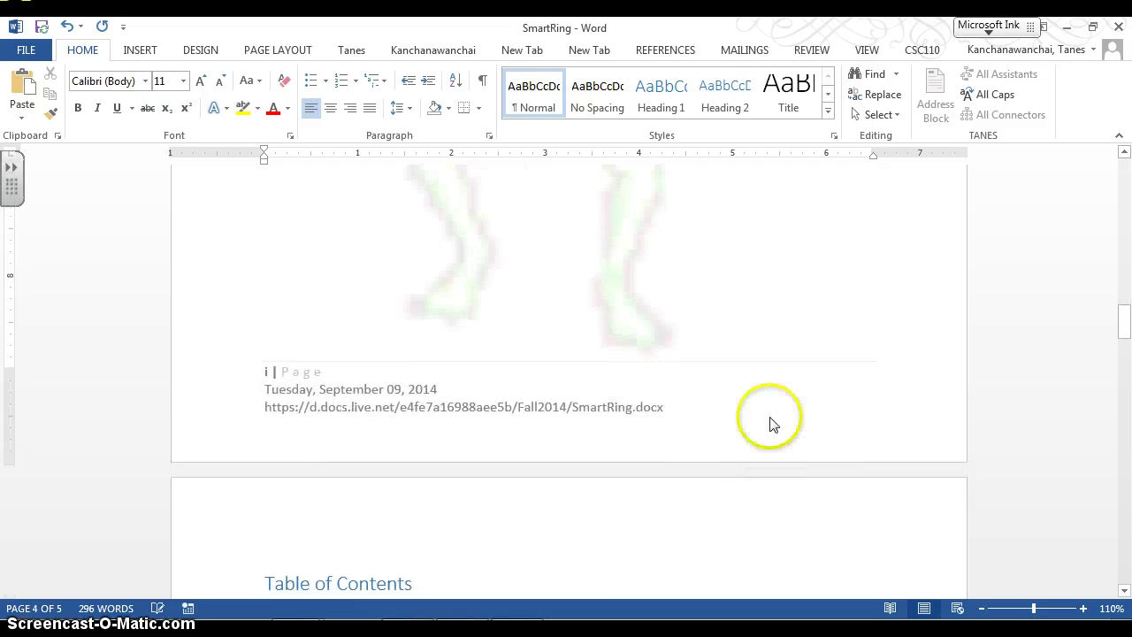
Open the footer on the page before the Table of Contents and change its page number format to 1, 2, 3.
double_click(770, 426)
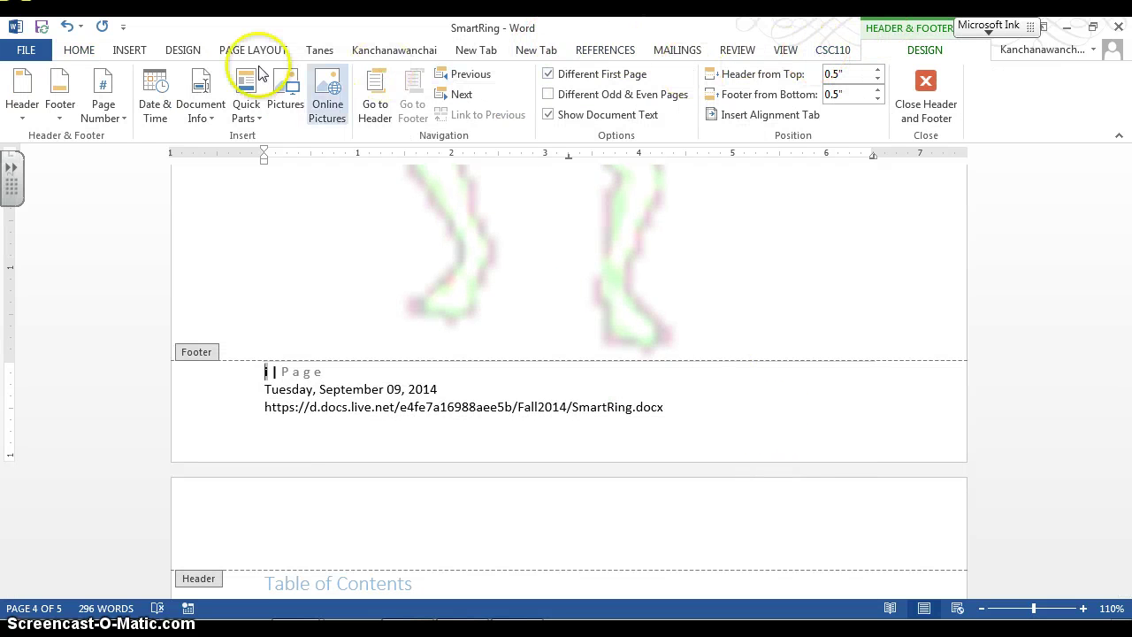
click(103, 106)
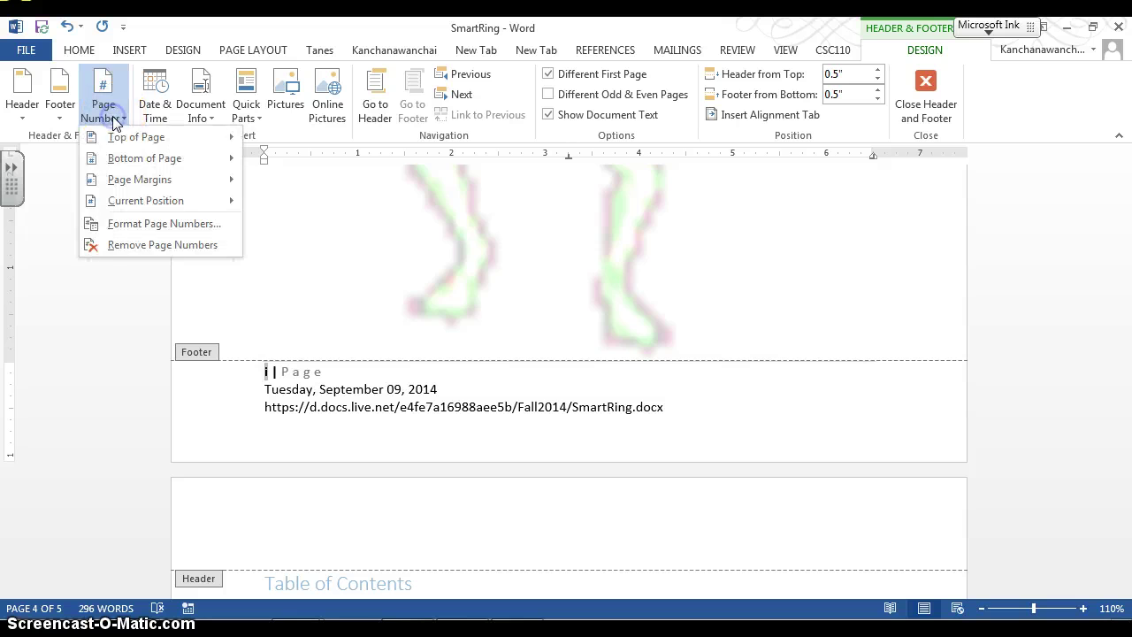
click(150, 225)
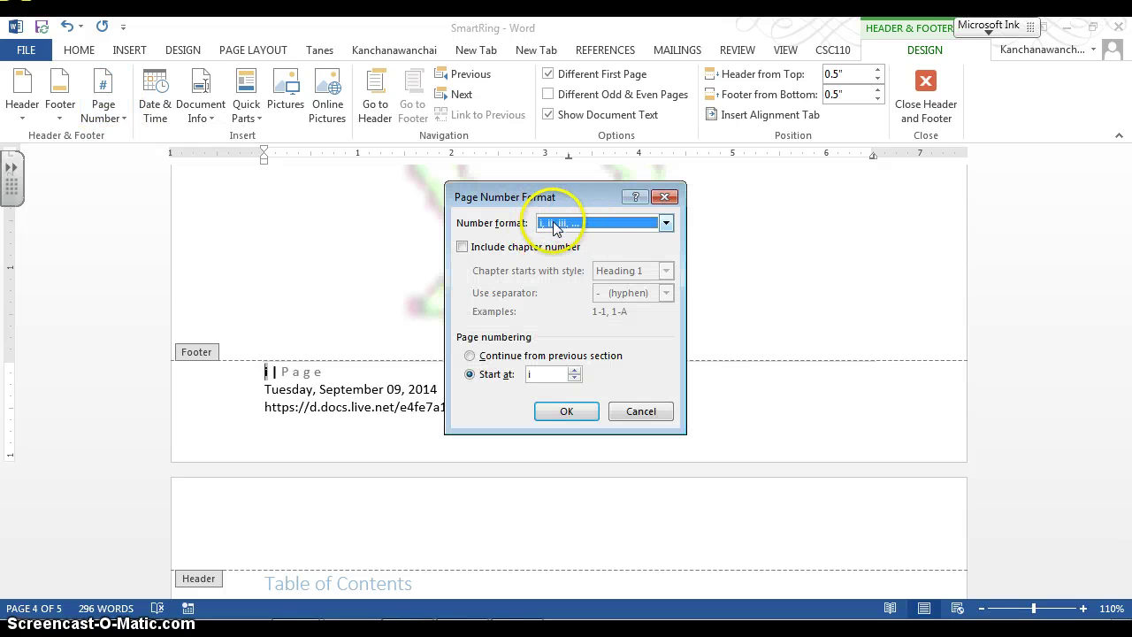
click(665, 223)
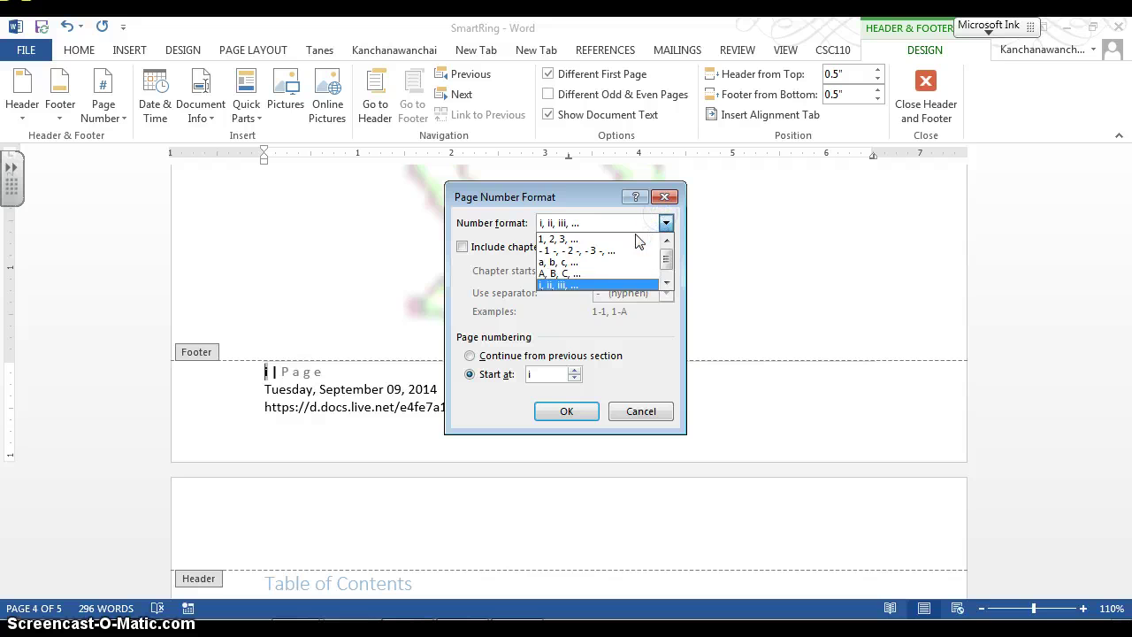
click(633, 238)
click(566, 411)
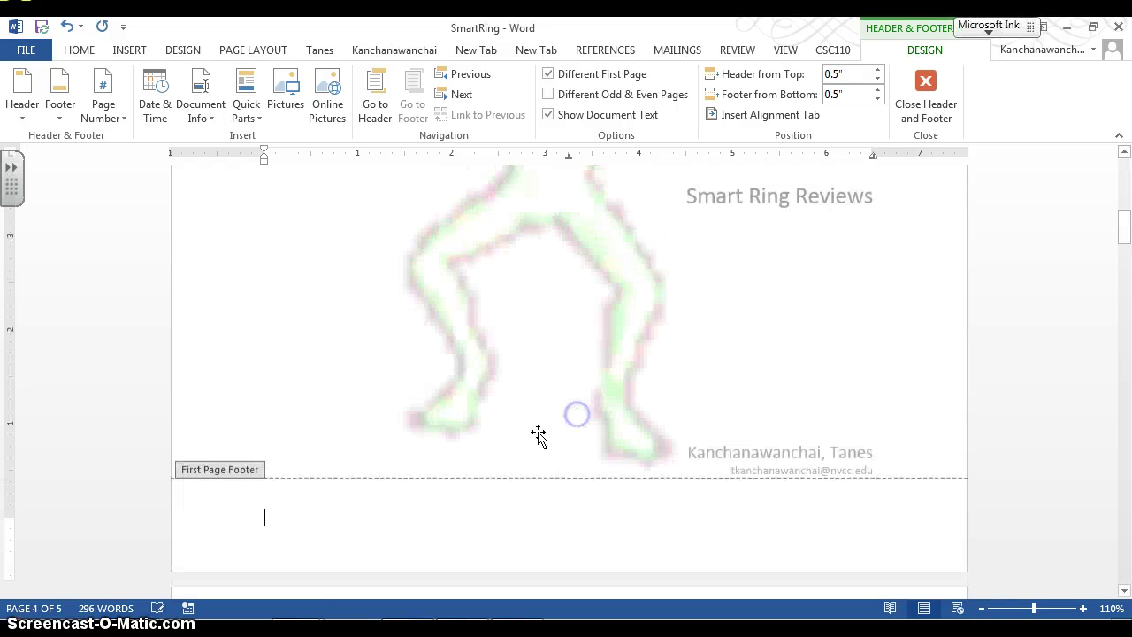
scroll(336, 450, down, 8)
scroll(333, 456, down, 10)
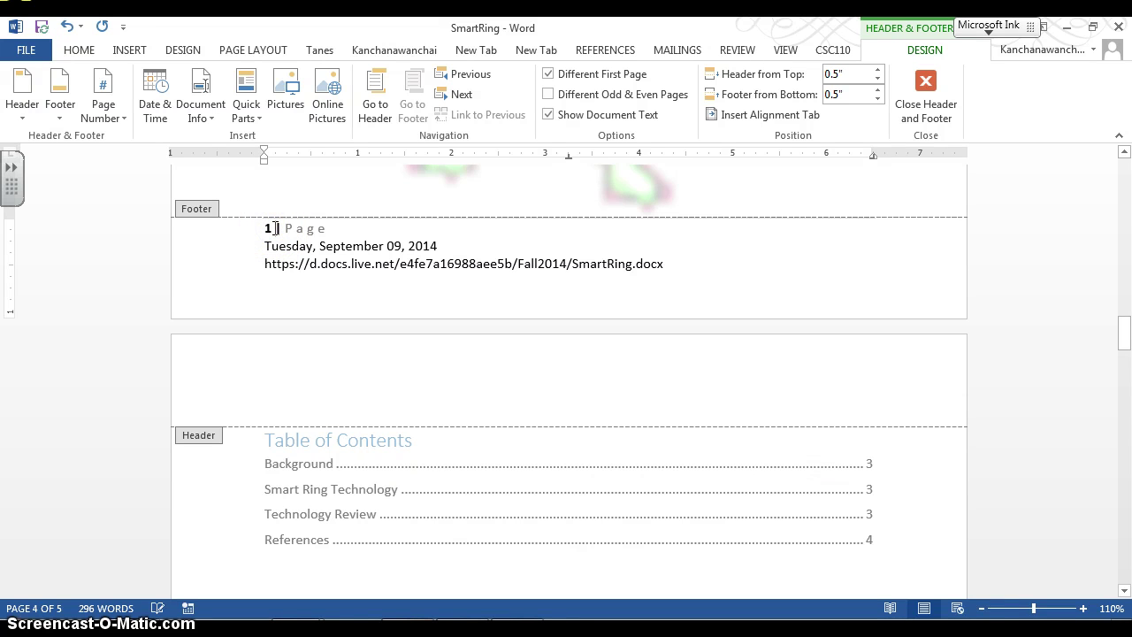
click(572, 251)
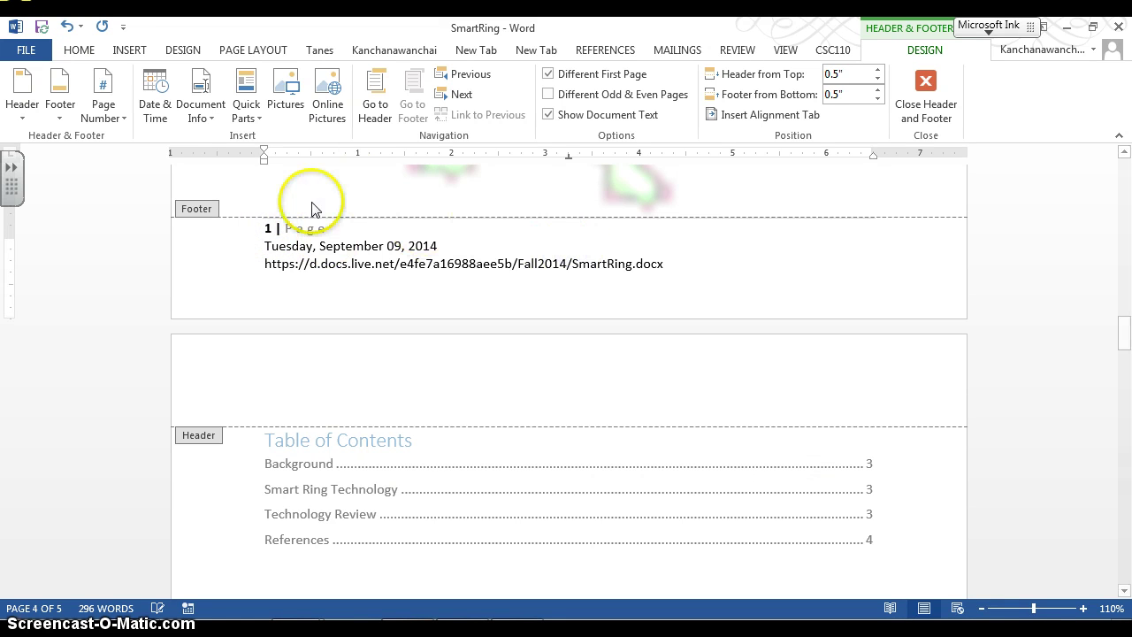
double_click(328, 247)
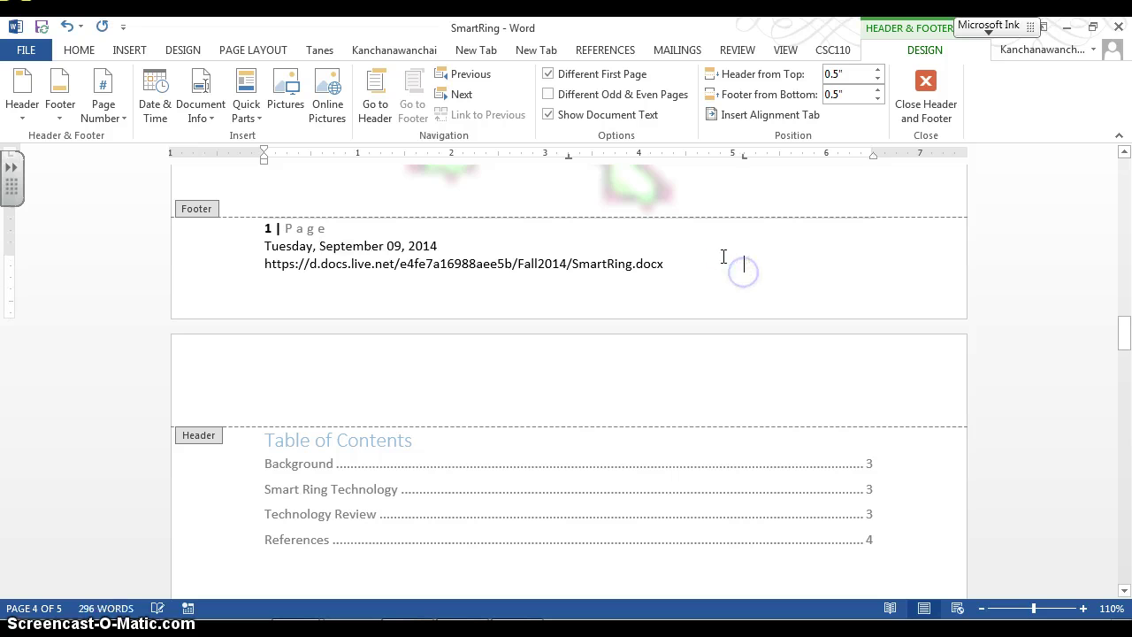
Set the footer's page number format back to lowercase Roman numerals (i, ii, iii).
click(104, 108)
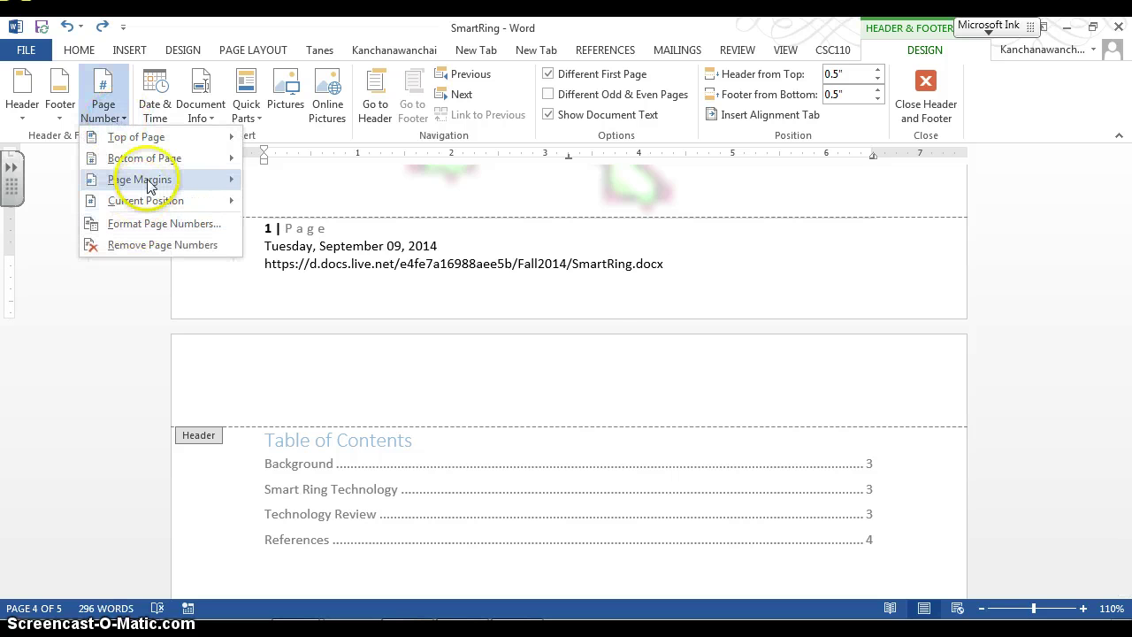
click(170, 223)
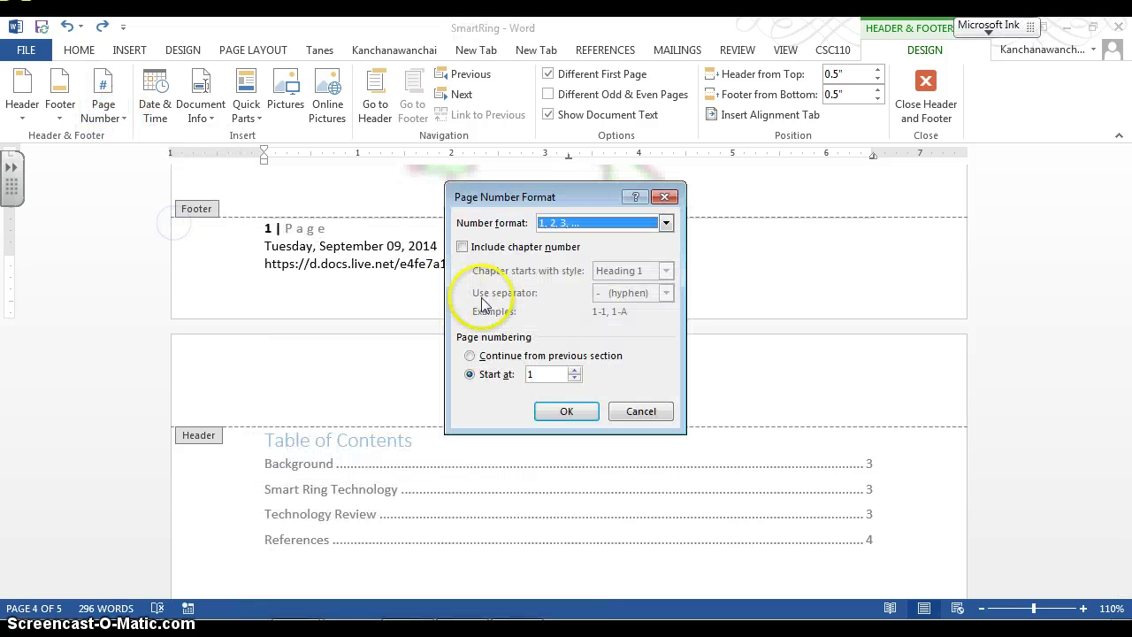
click(666, 222)
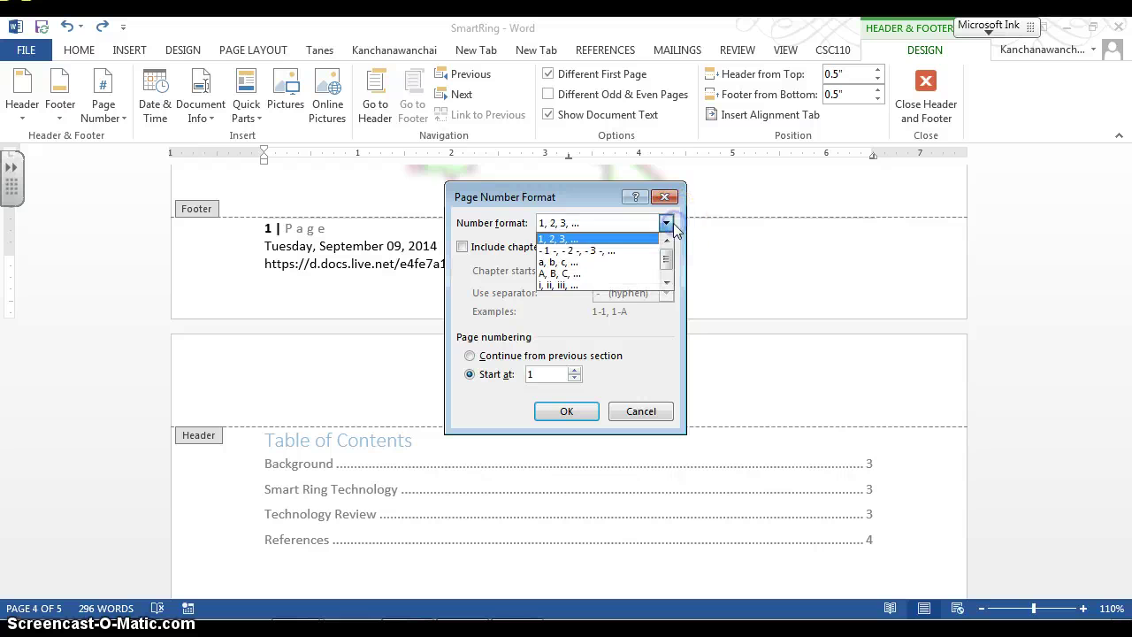
click(624, 273)
click(570, 412)
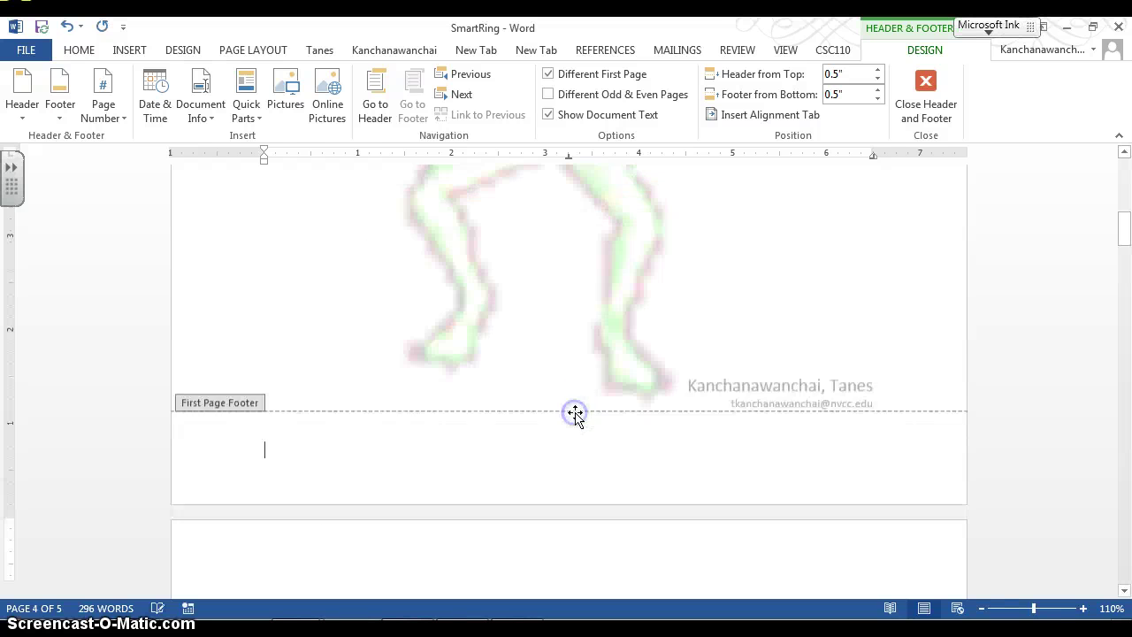
Examine the footer page numbers from the page before the Table of Contents through the page with the Background section.
scroll(575, 410, up, 1)
scroll(576, 407, down, 10)
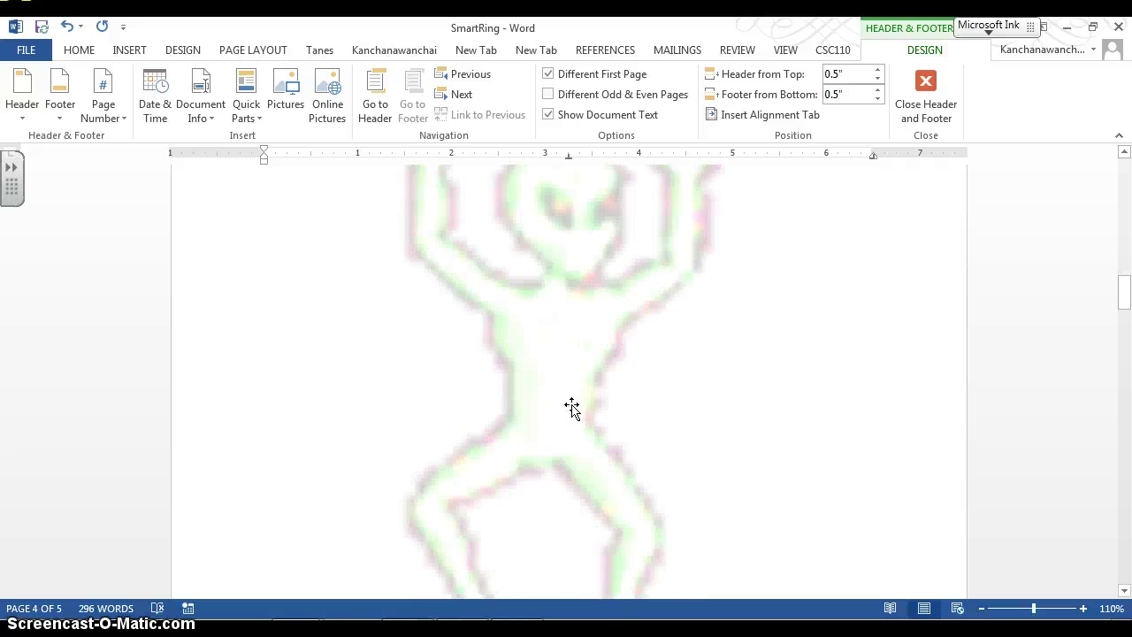
scroll(571, 406, down, 5)
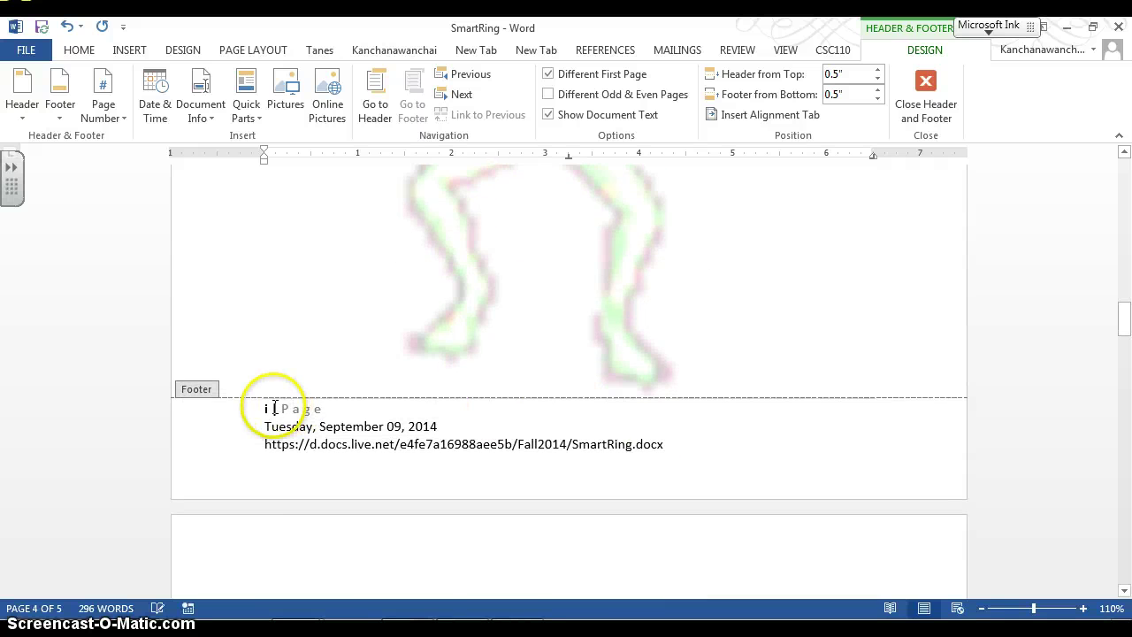
scroll(283, 410, down, 8)
scroll(322, 393, down, 10)
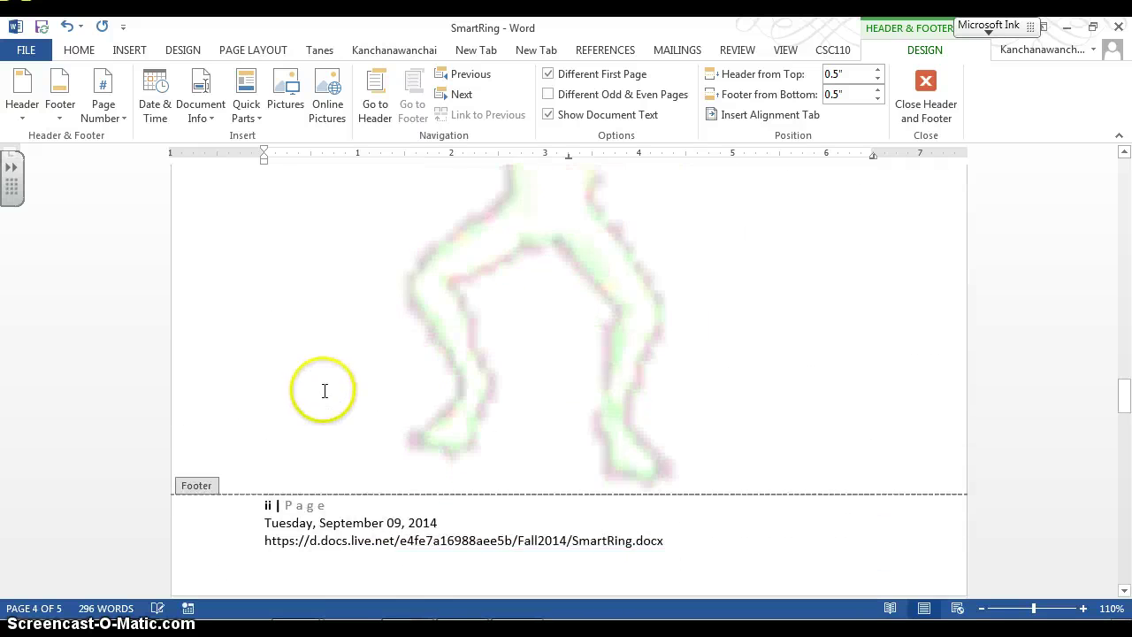
scroll(308, 413, down, 3)
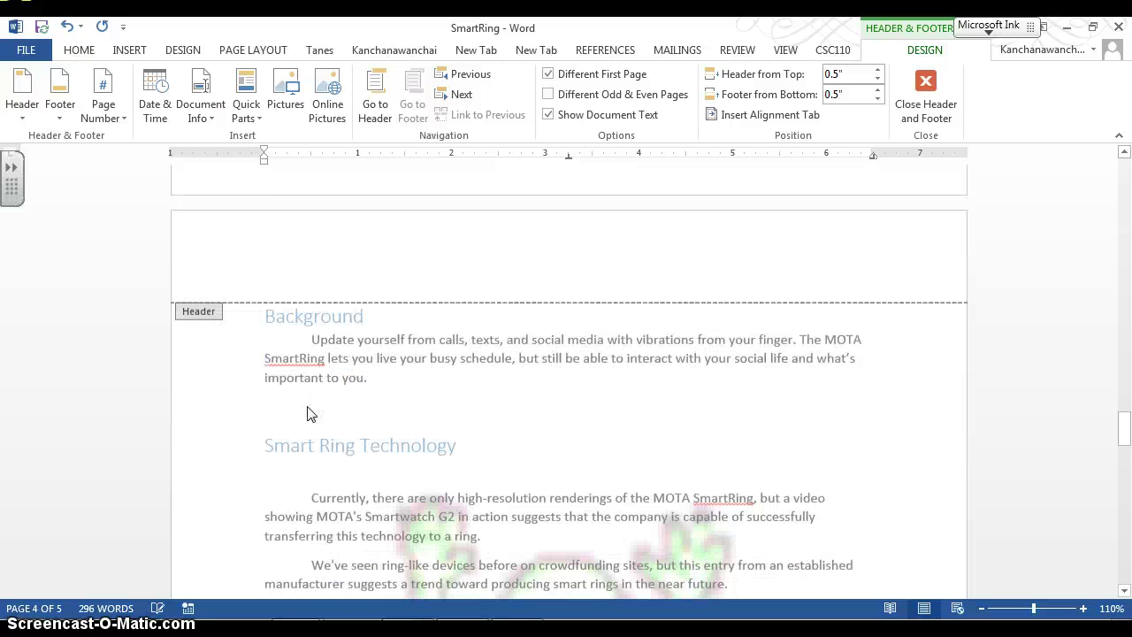
scroll(268, 288, down, 3)
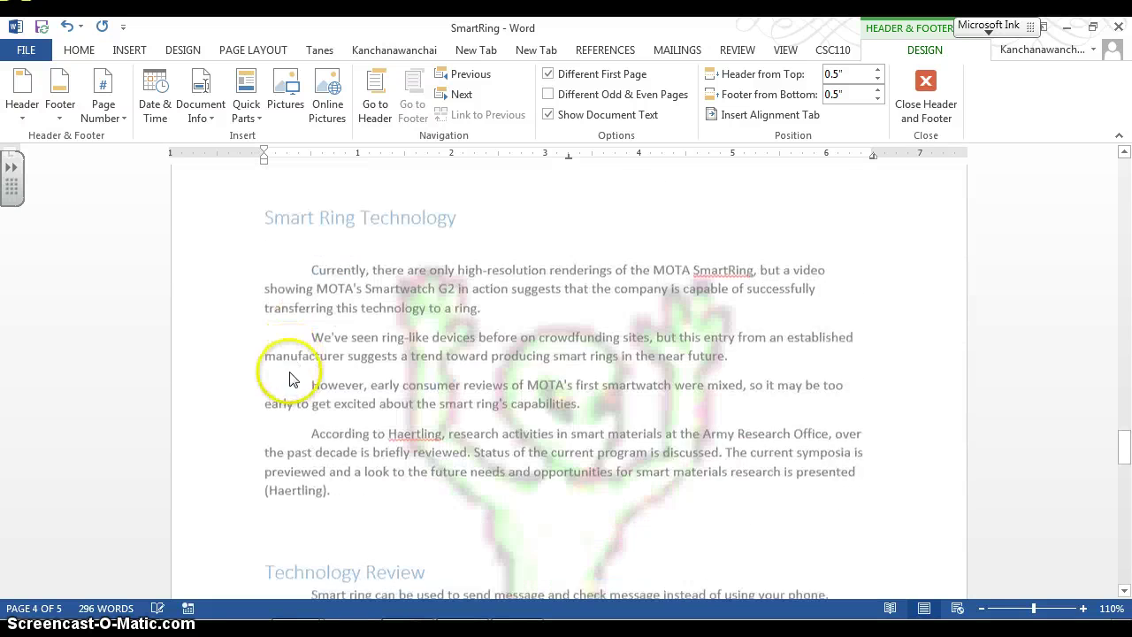
scroll(283, 361, up, 8)
scroll(316, 443, down, 1)
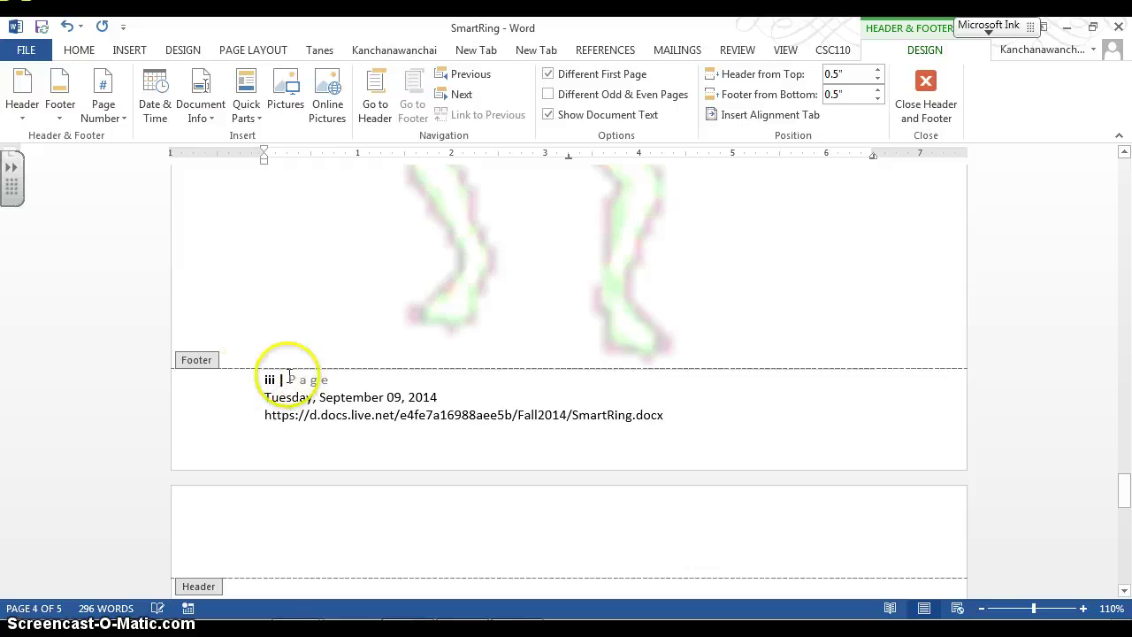
scroll(287, 389, up, 10)
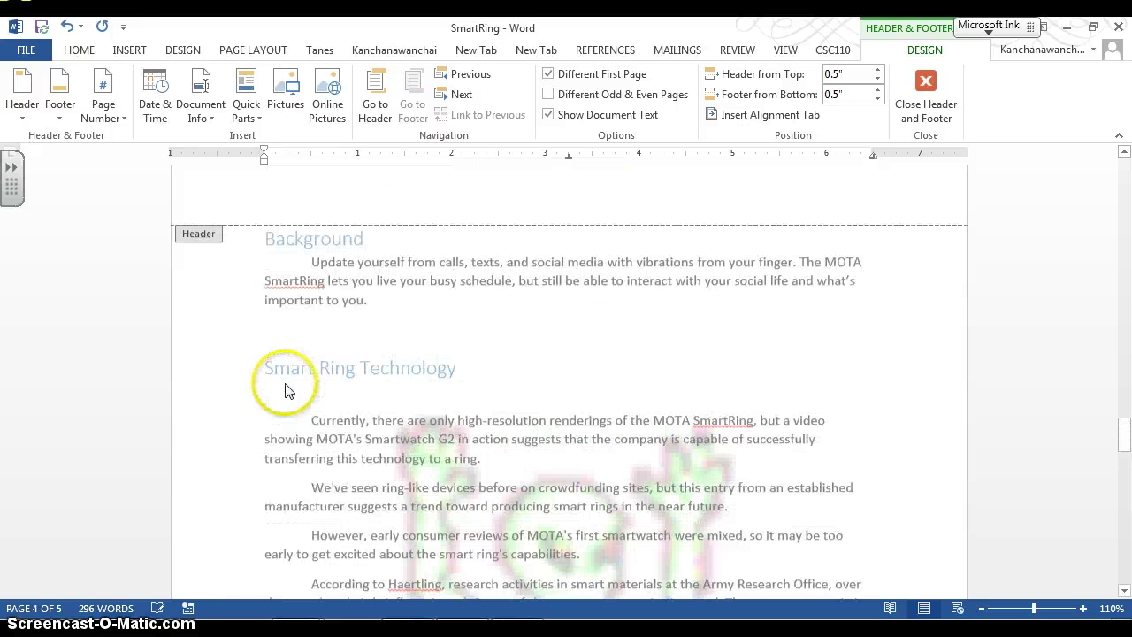
Close header and footer editing and return to the document body.
click(347, 279)
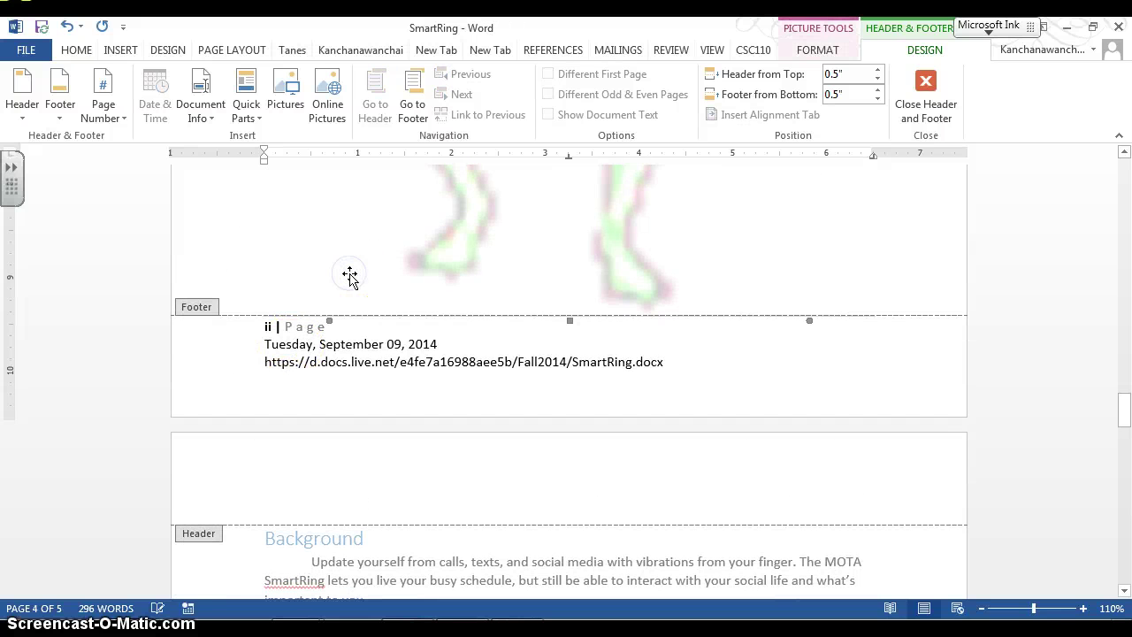
double_click(366, 250)
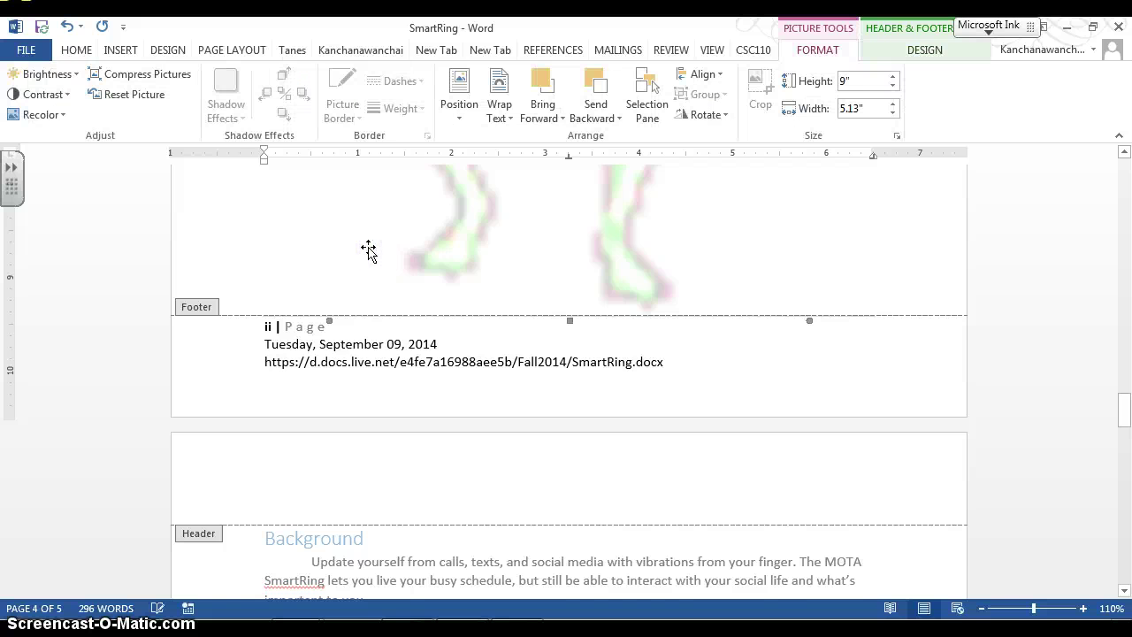
scroll(371, 261, up, 1)
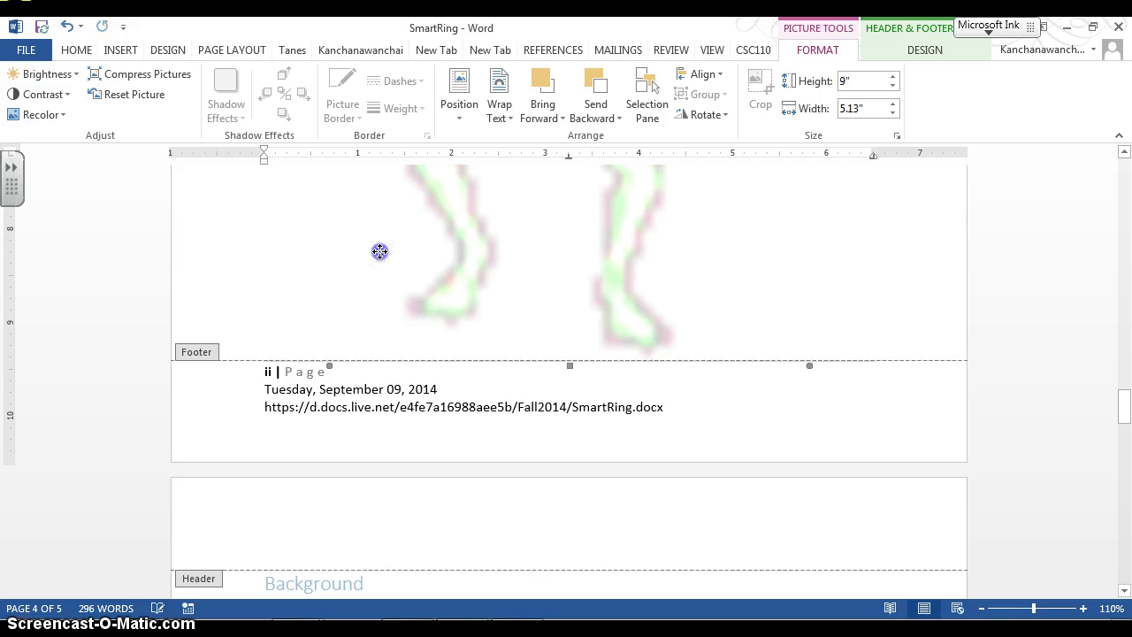
scroll(379, 251, up, 3)
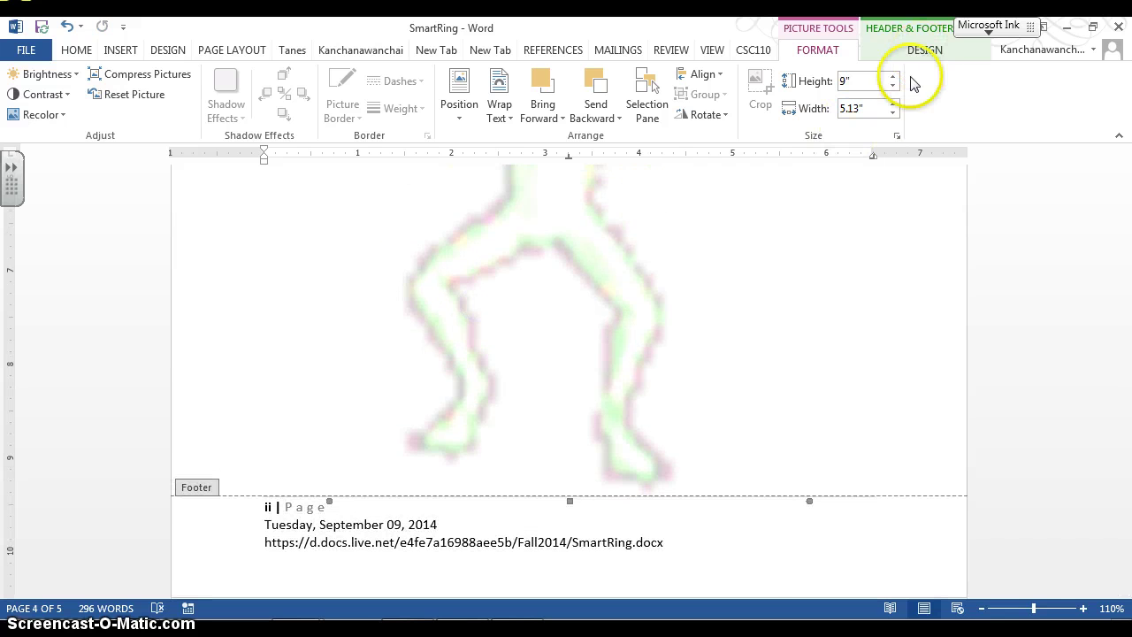
click(752, 562)
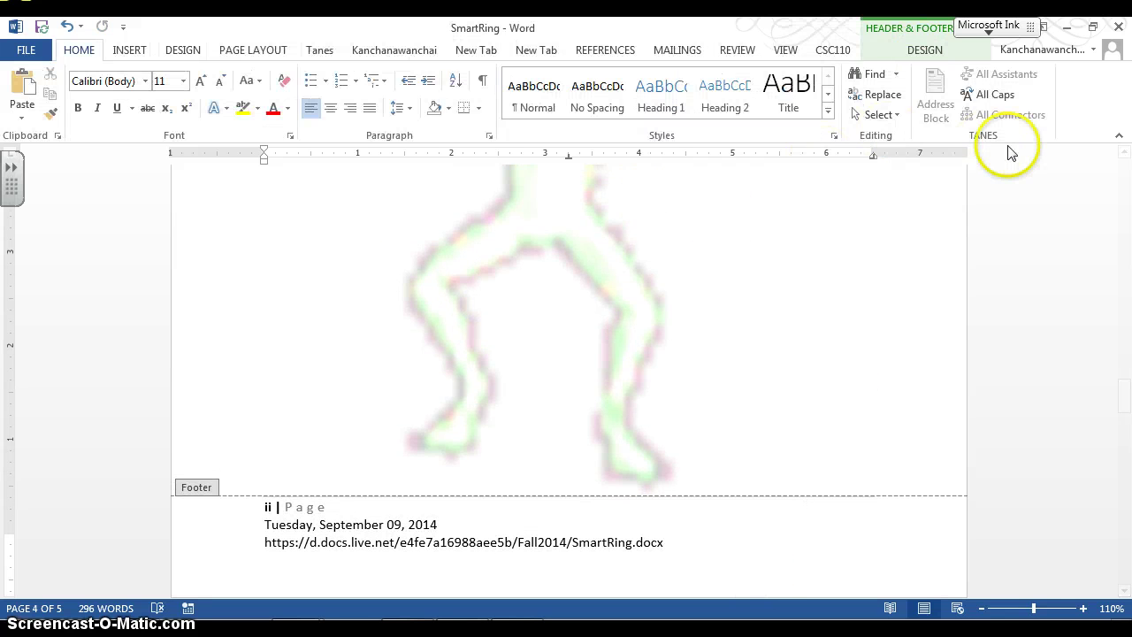
click(664, 336)
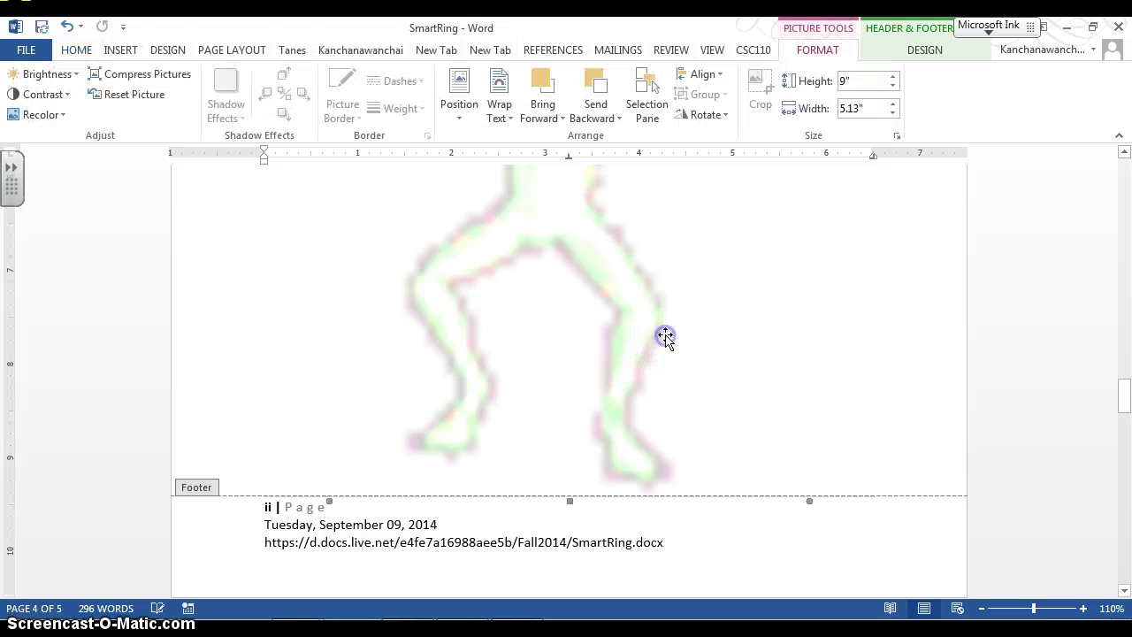
click(925, 53)
click(933, 79)
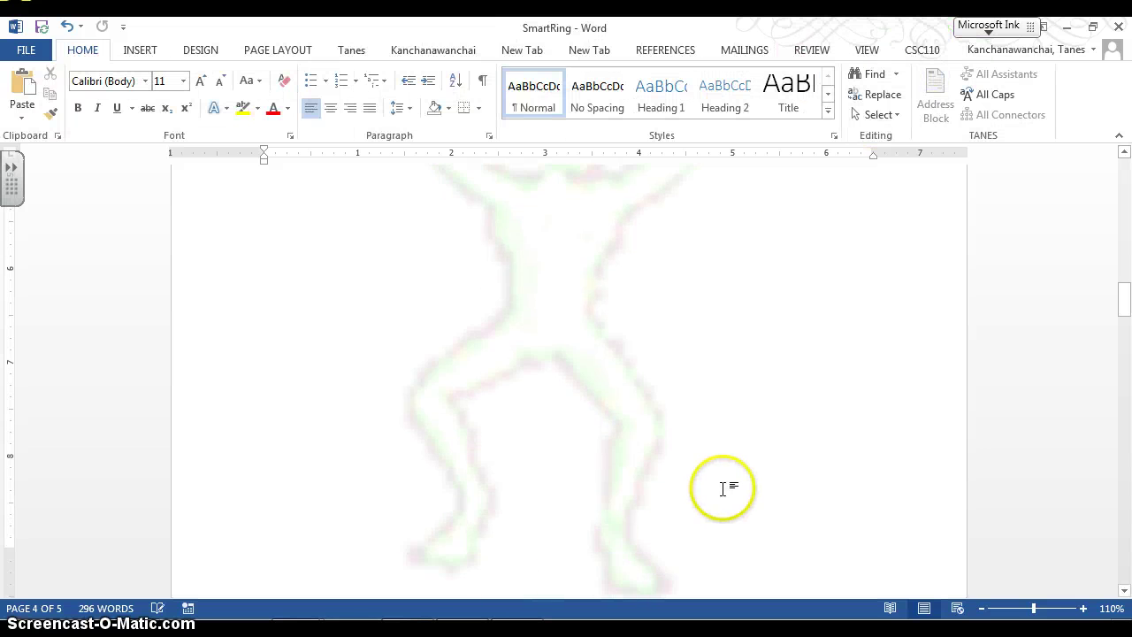
Insert a Next Page section break at the end of the Table of Contents page, before the Background heading.
scroll(722, 485, down, 6)
scroll(725, 487, down, 10)
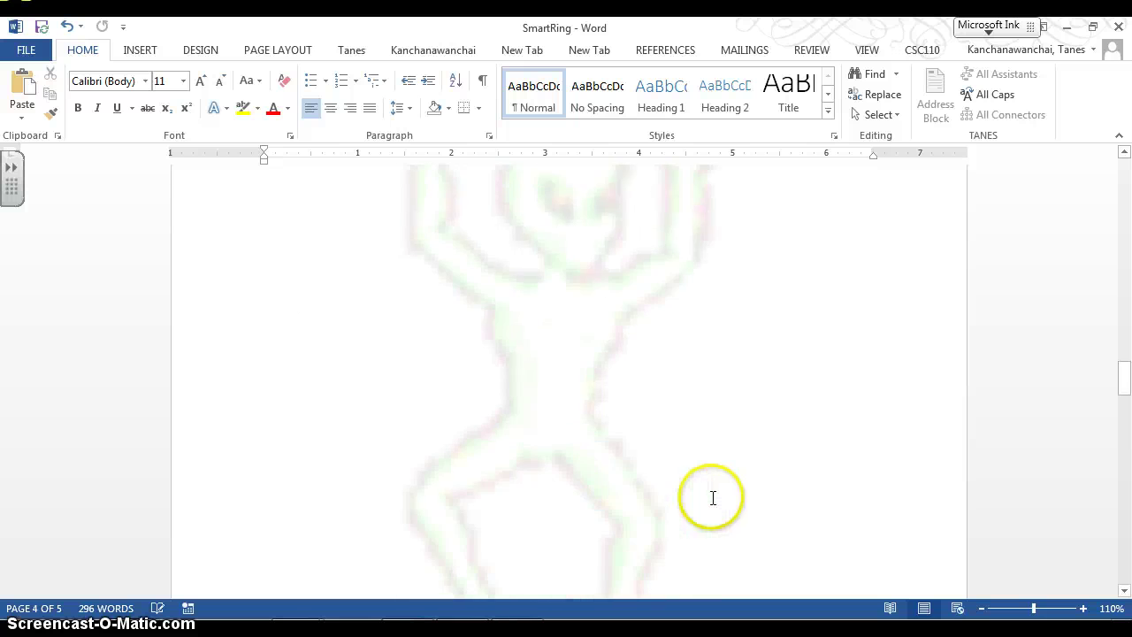
scroll(712, 490, up, 10)
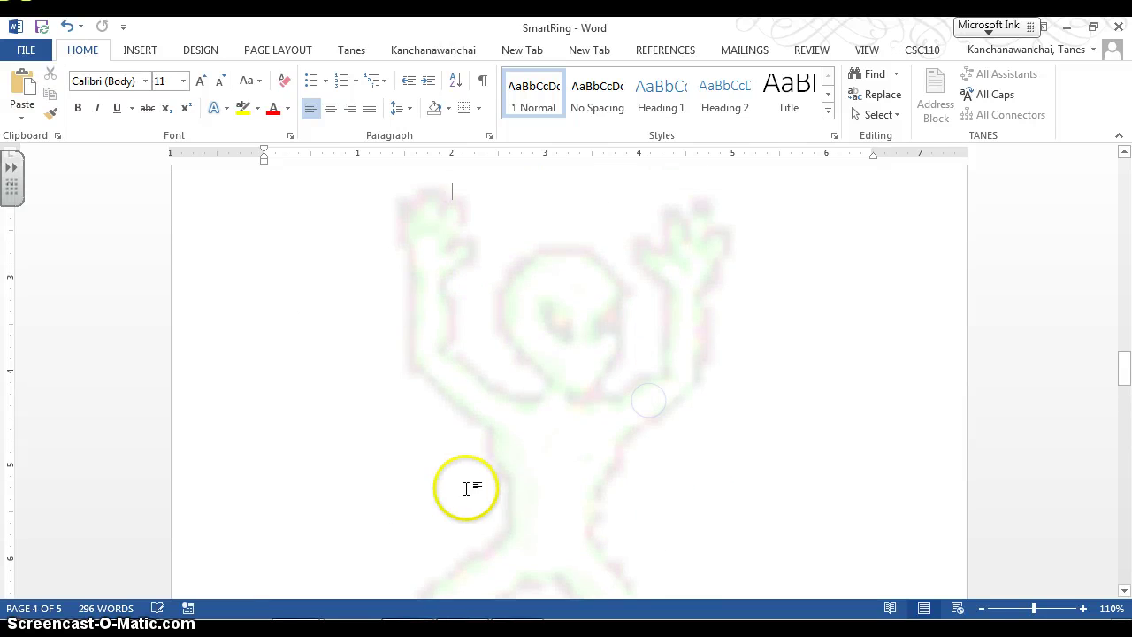
scroll(474, 485, down, 10)
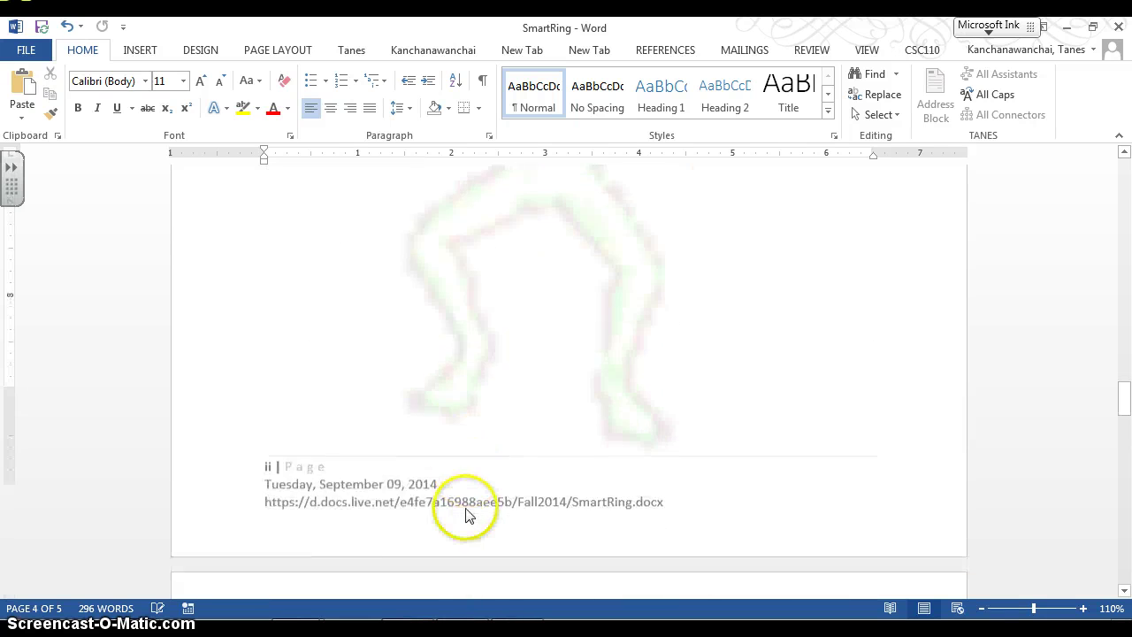
scroll(469, 515, up, 5)
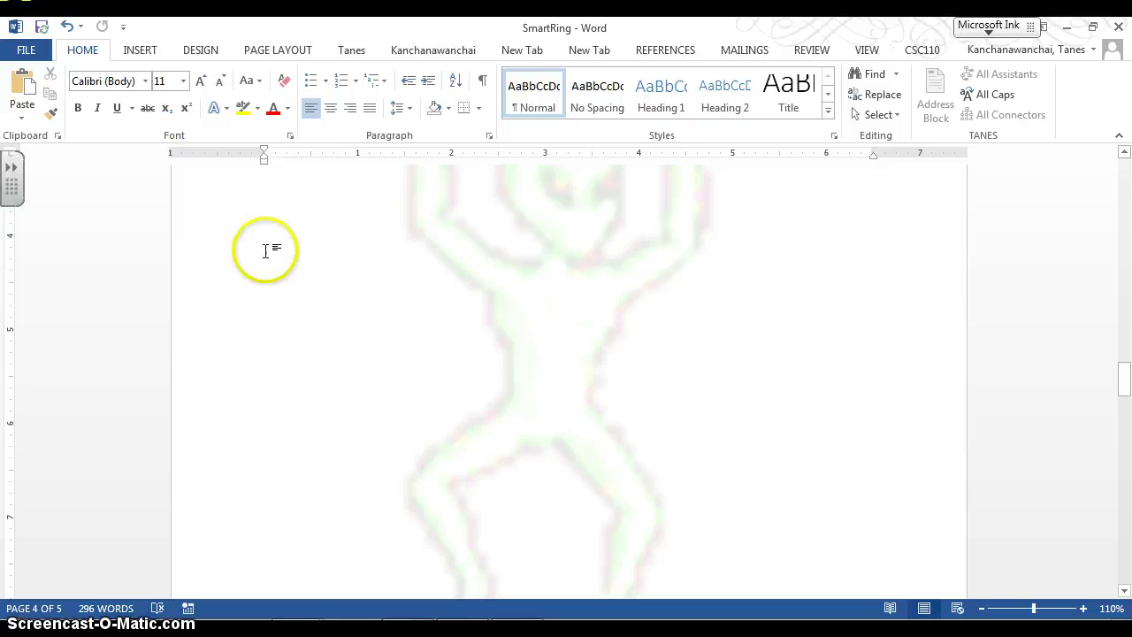
click(159, 57)
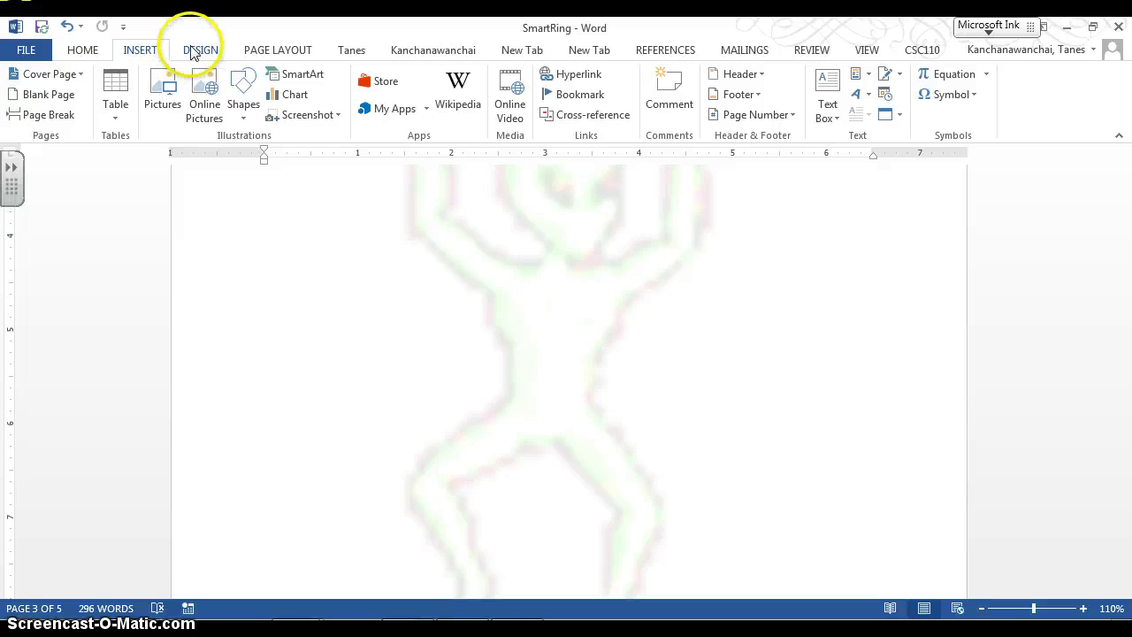
click(276, 51)
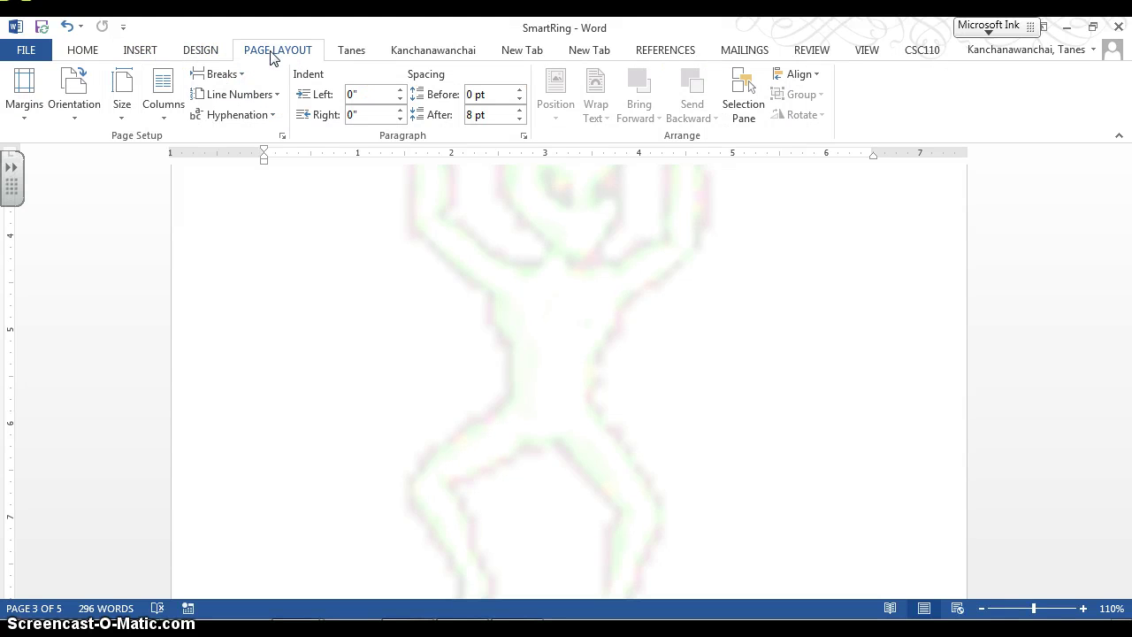
click(248, 74)
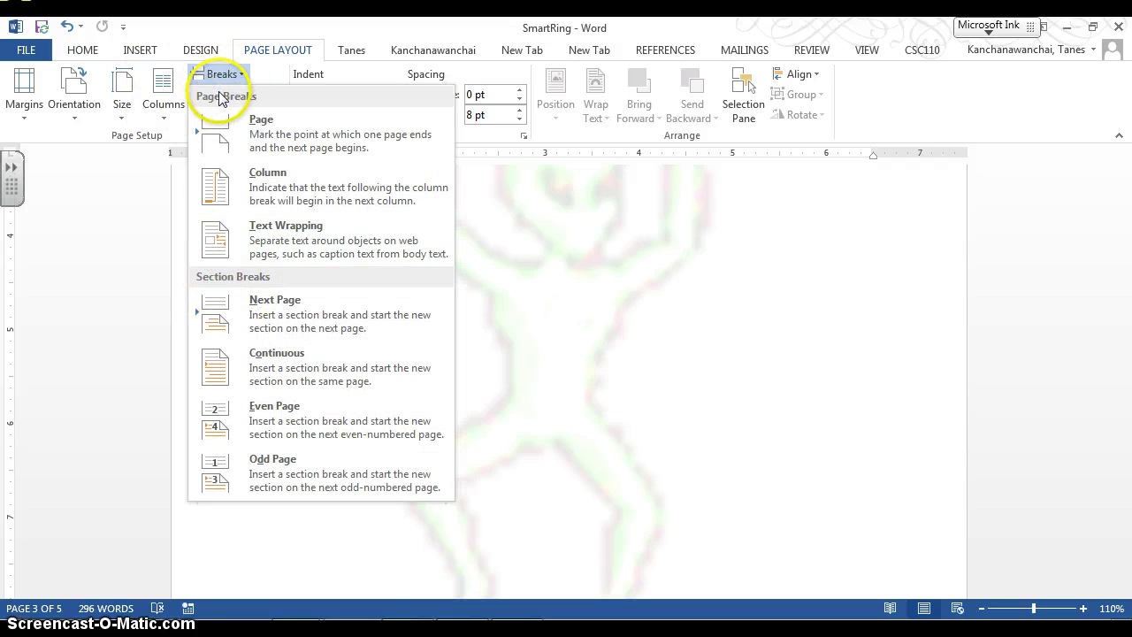
click(292, 316)
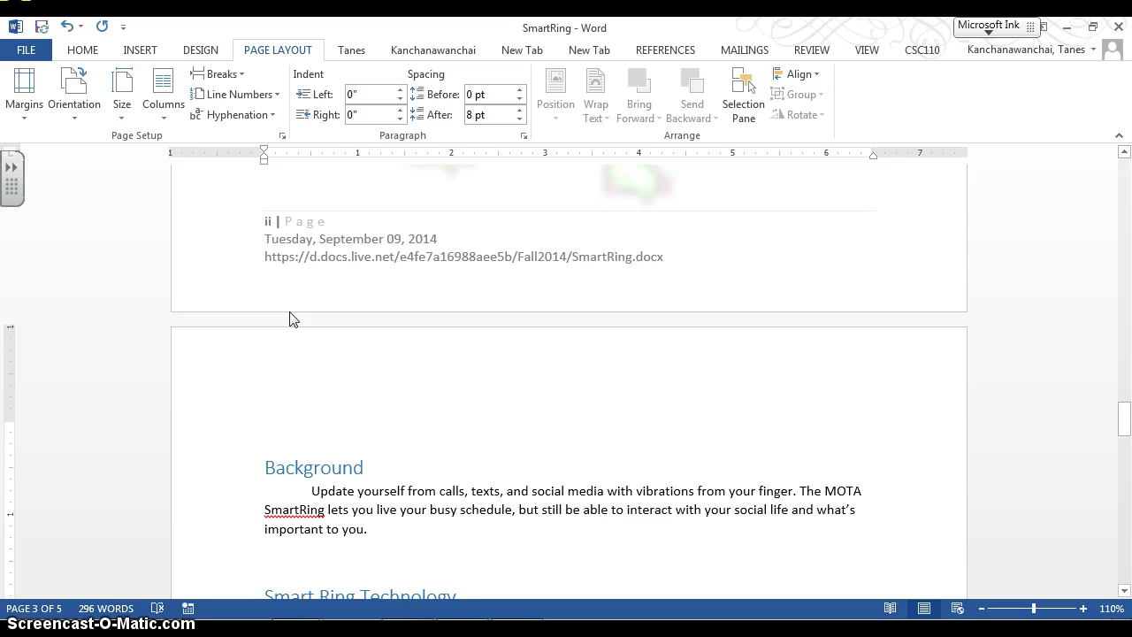
scroll(512, 386, down, 15)
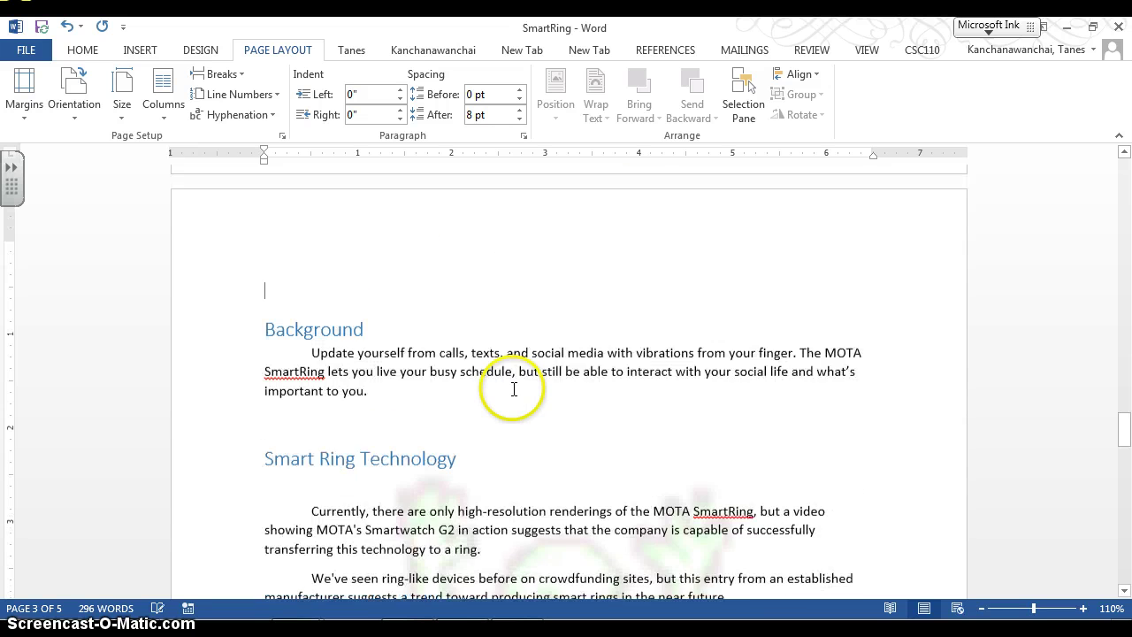
Open the first-page footer on the Background page for editing and compare it with the Section 1 footer.
scroll(513, 393, down, 2)
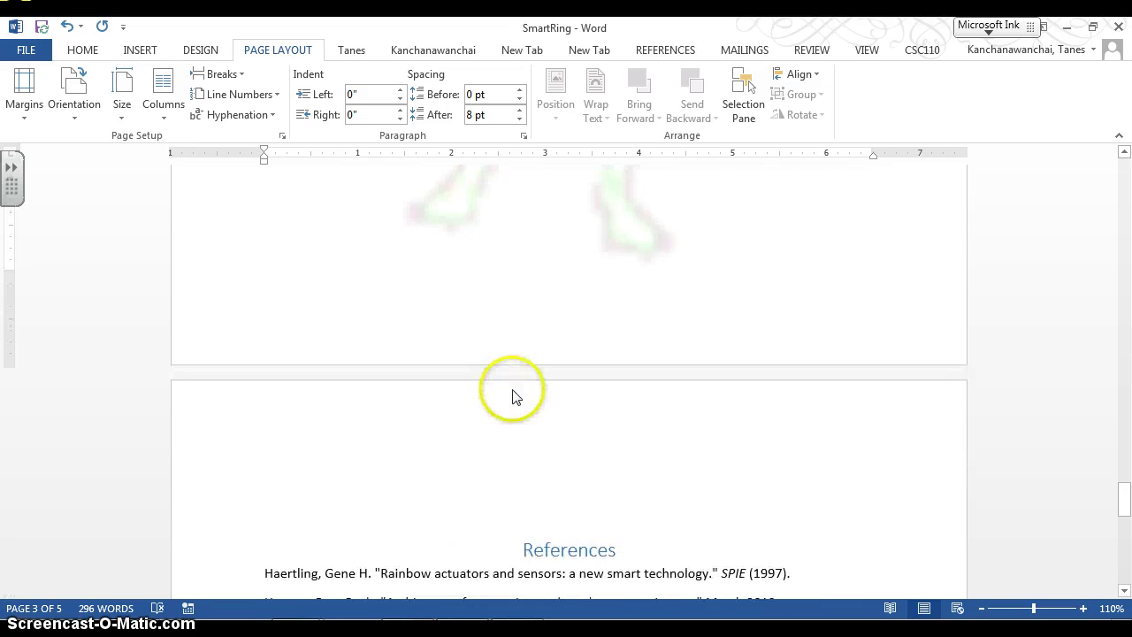
scroll(513, 416, up, 3)
scroll(513, 434, down, 1)
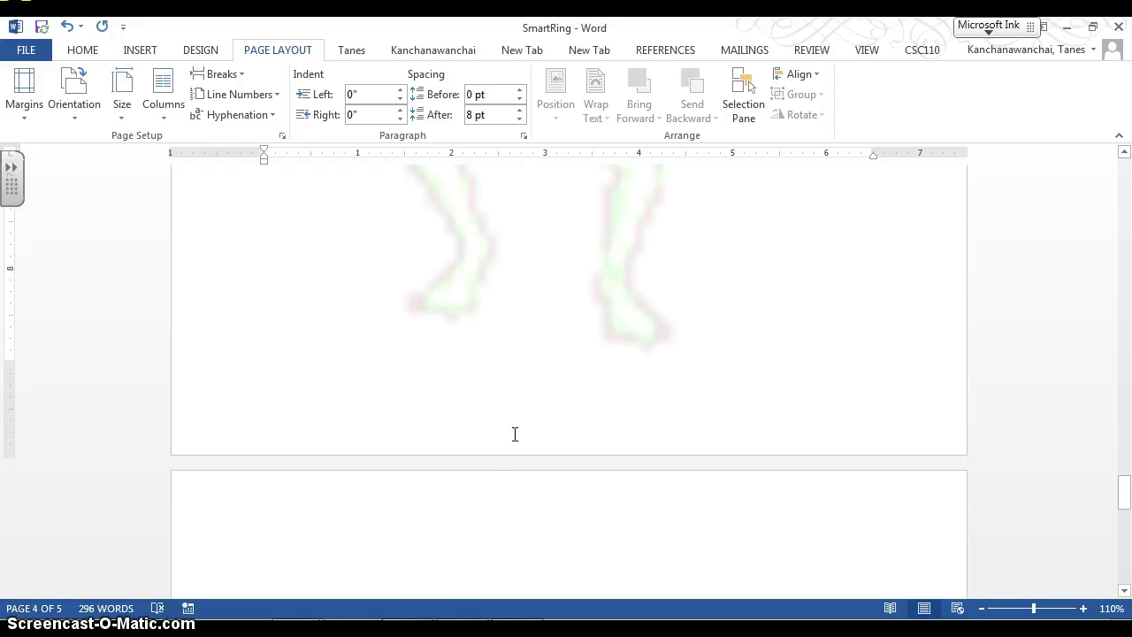
double_click(508, 453)
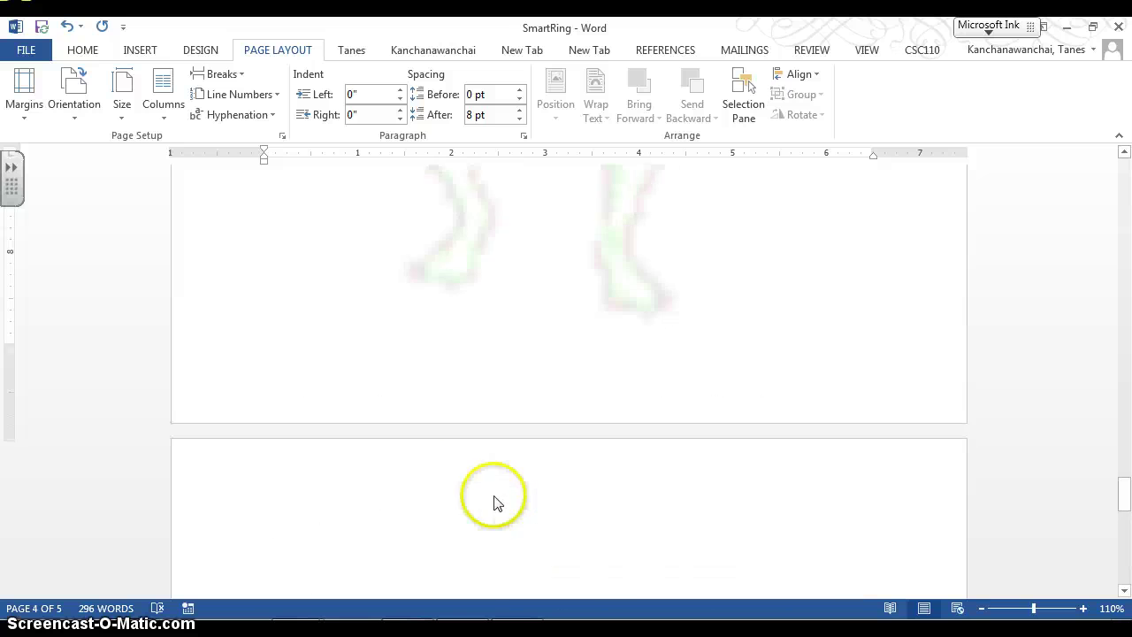
click(477, 455)
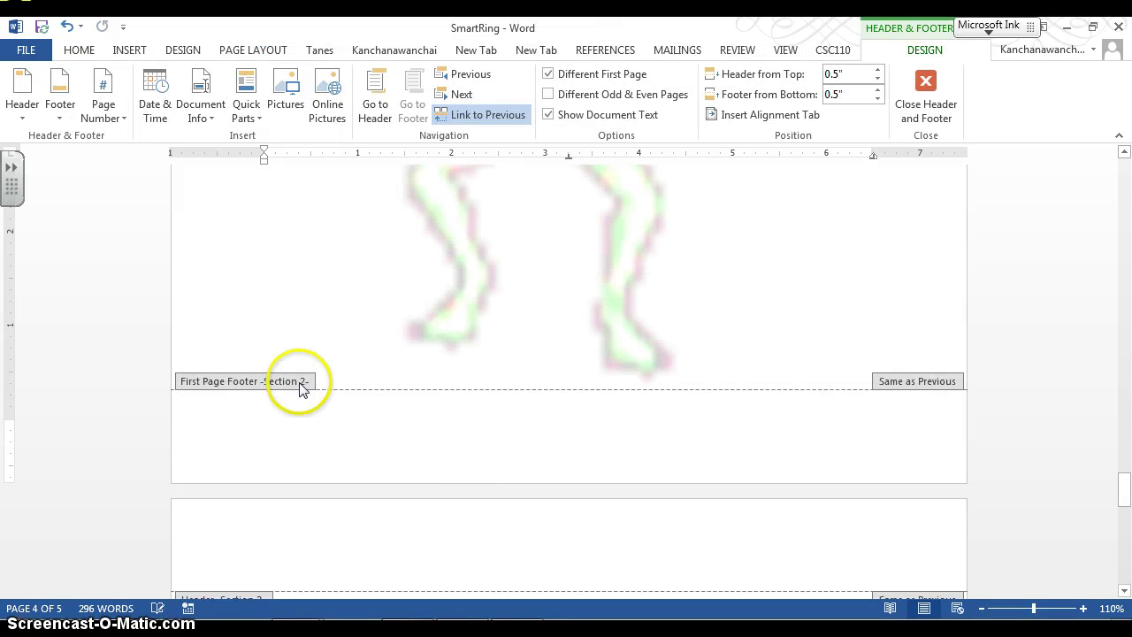
scroll(290, 404, up, 15)
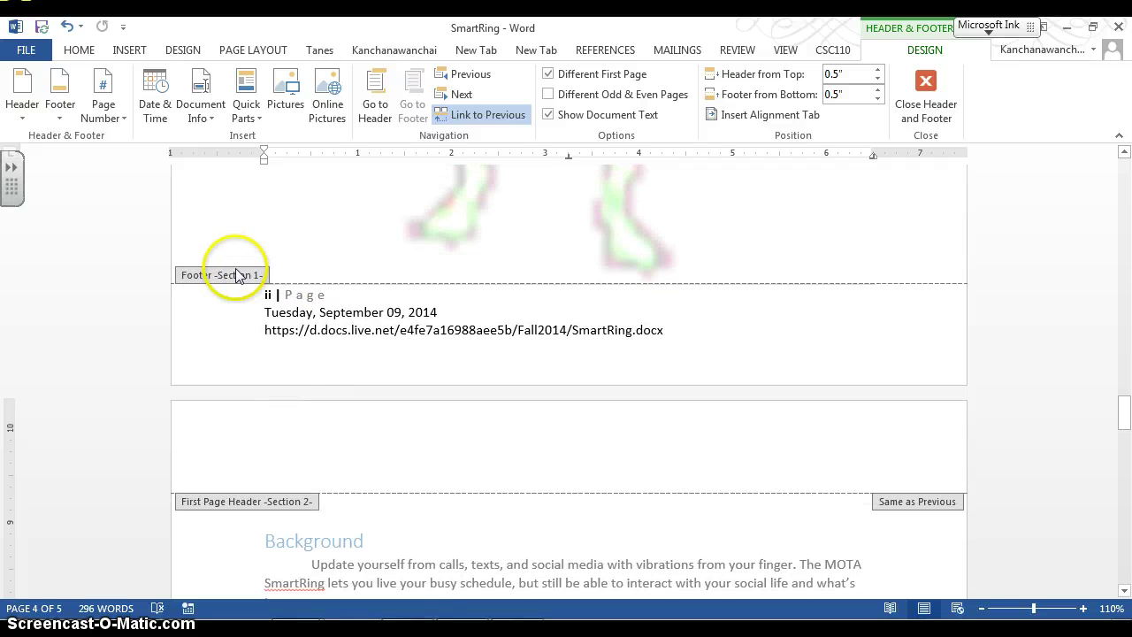
scroll(236, 262, down, 15)
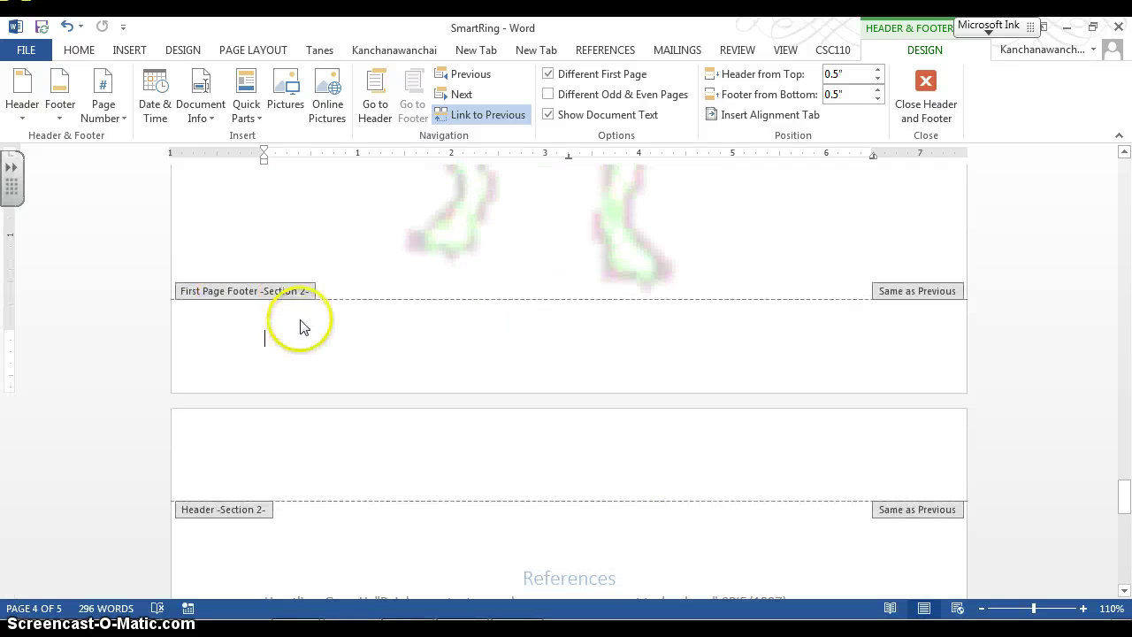
Insert an Accent Bar 1 page number at the bottom of the page in Section 2's first-page footer.
double_click(299, 331)
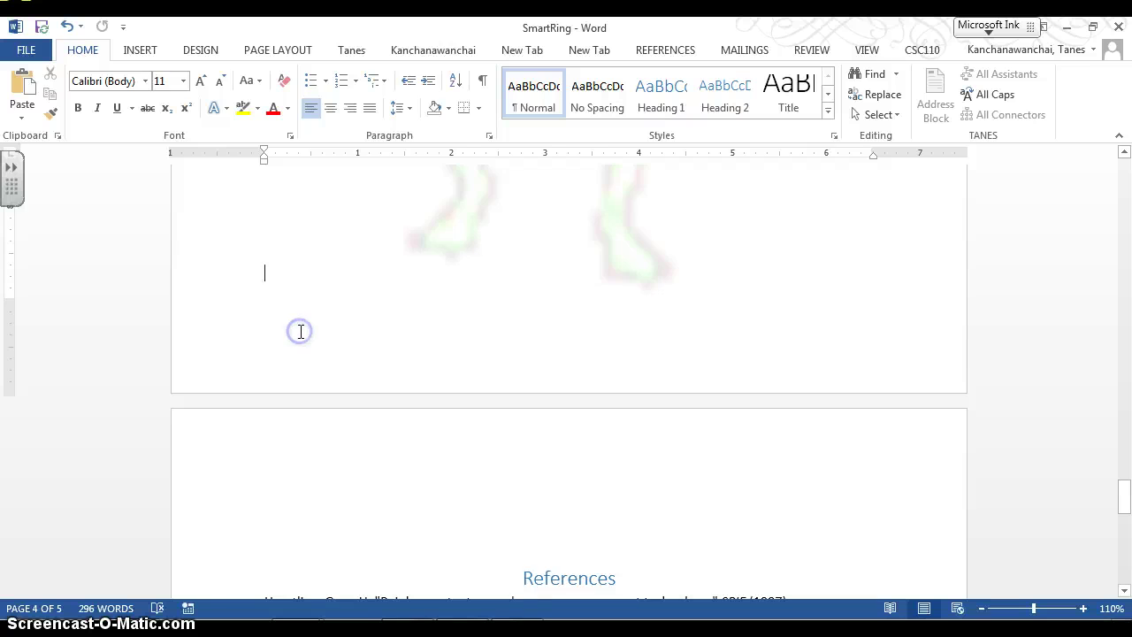
double_click(300, 331)
scroll(300, 334, up, 10)
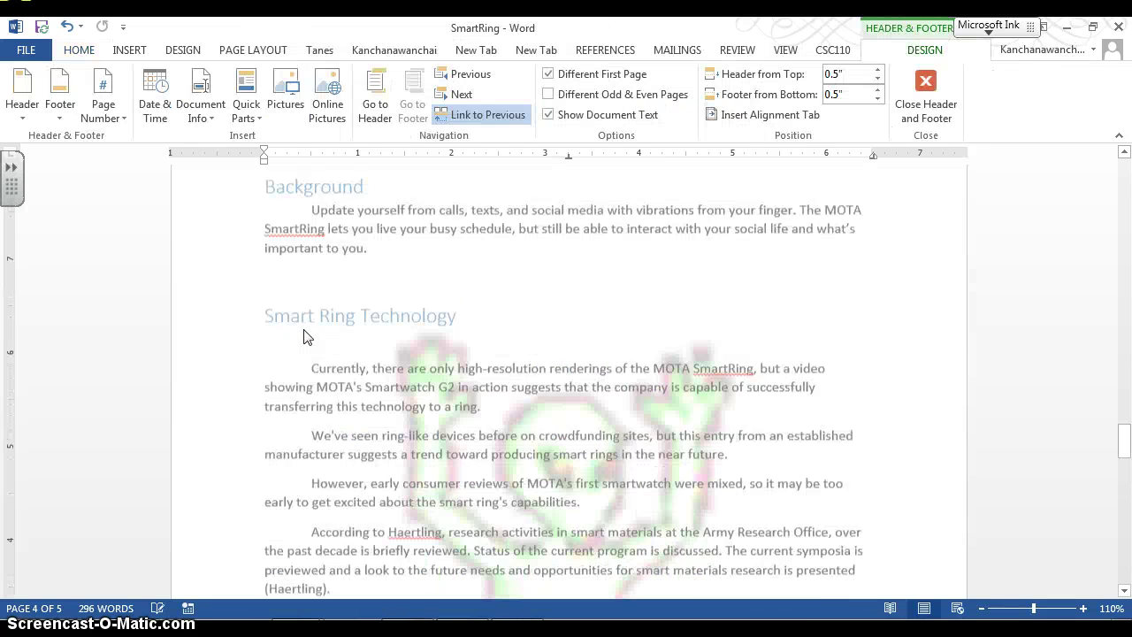
scroll(429, 434, down, 10)
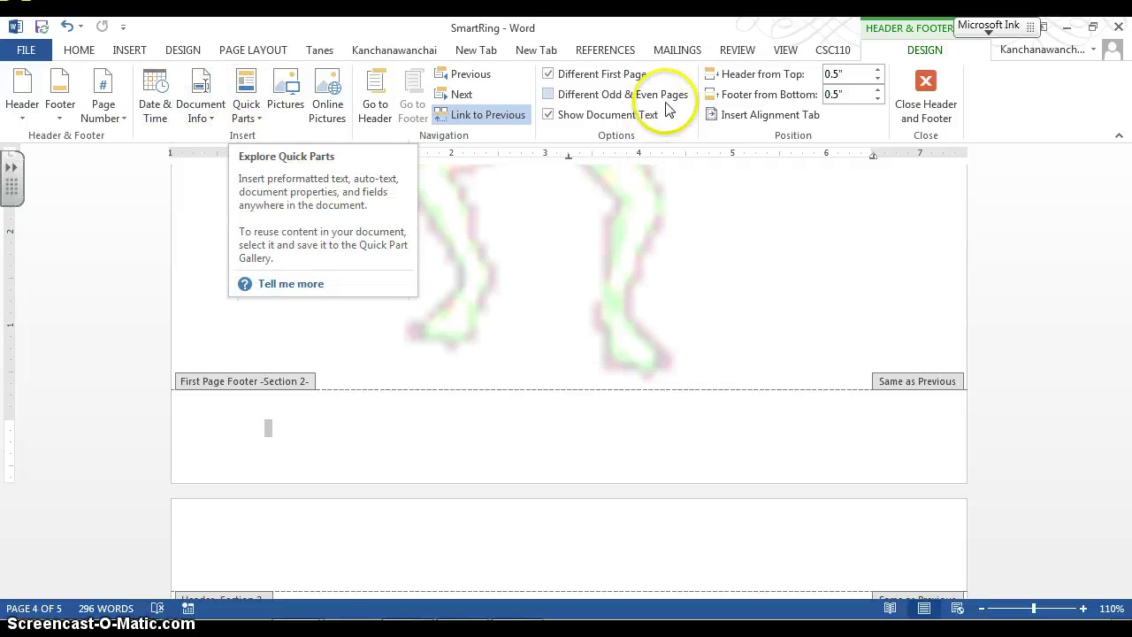
click(129, 50)
click(782, 116)
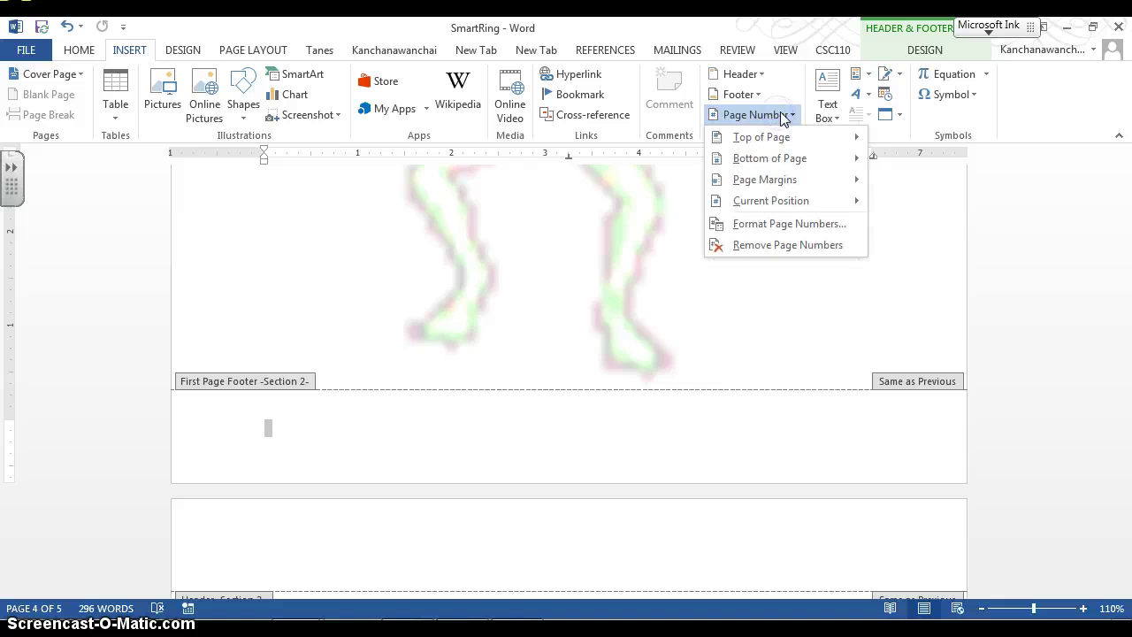
mouse_move(800, 161)
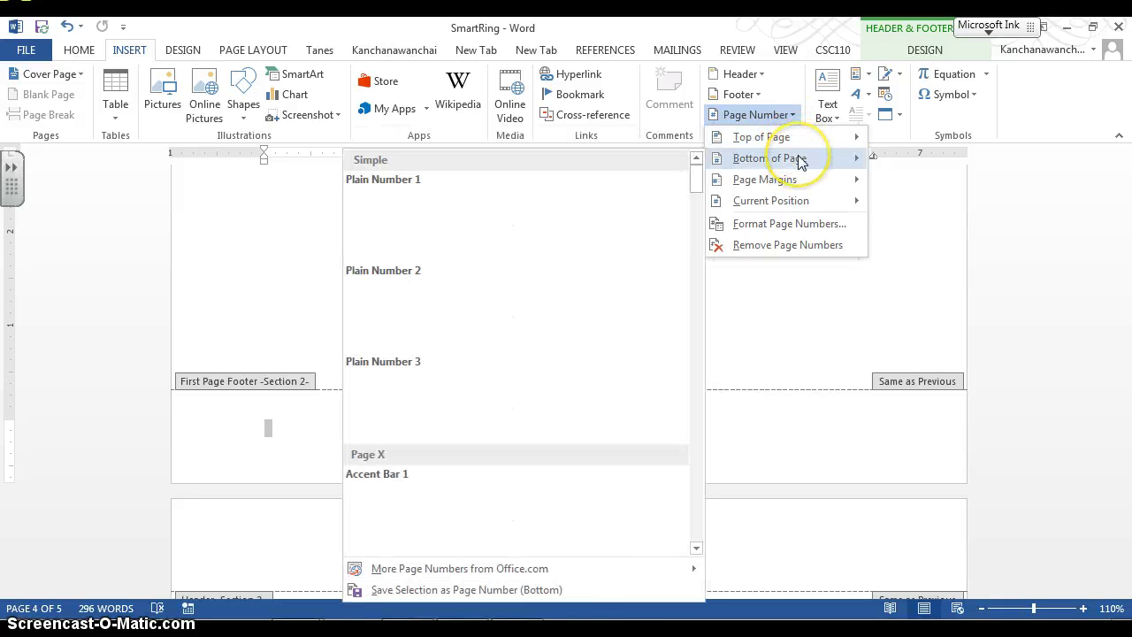
click(592, 532)
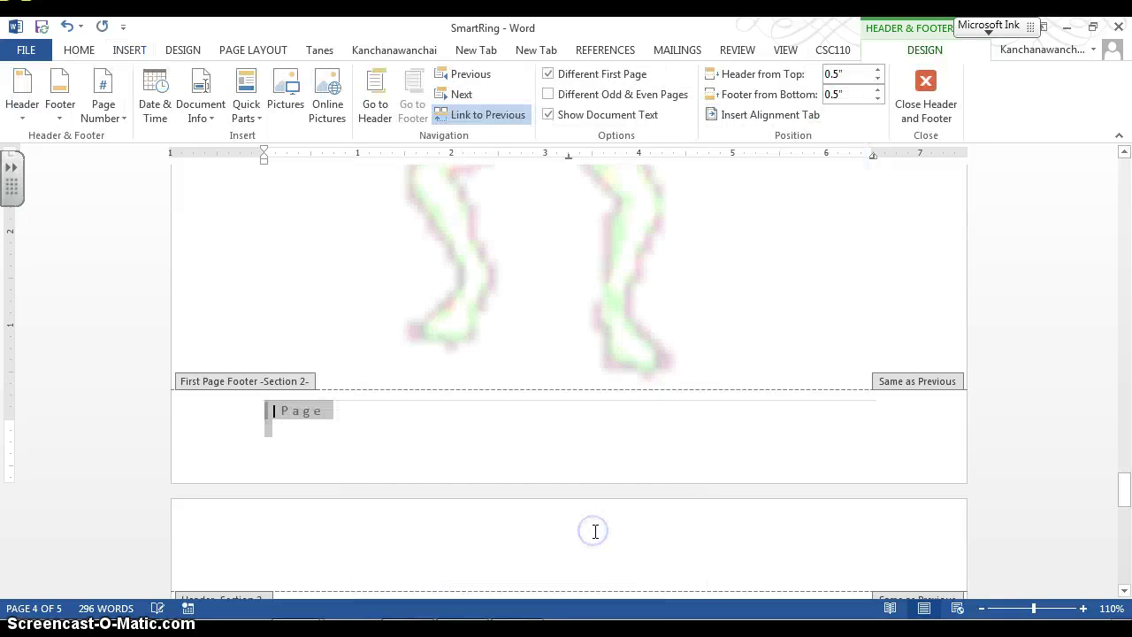
Format the Section 2 first-page footer's page number as 1, 2, 3, with numbering starting at 1.
click(275, 412)
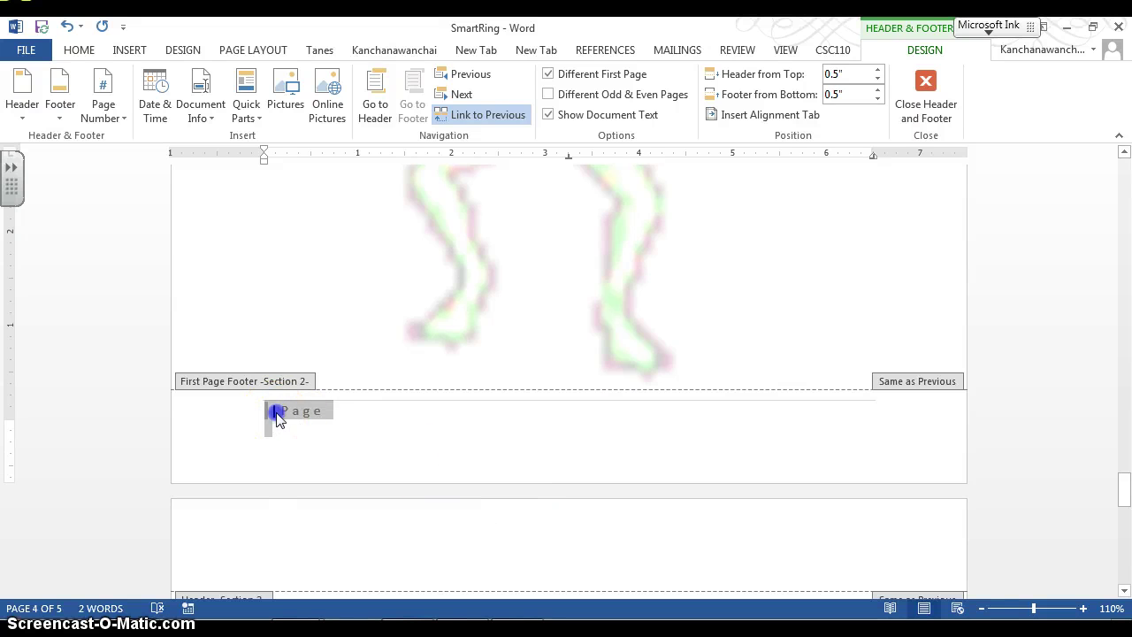
click(304, 406)
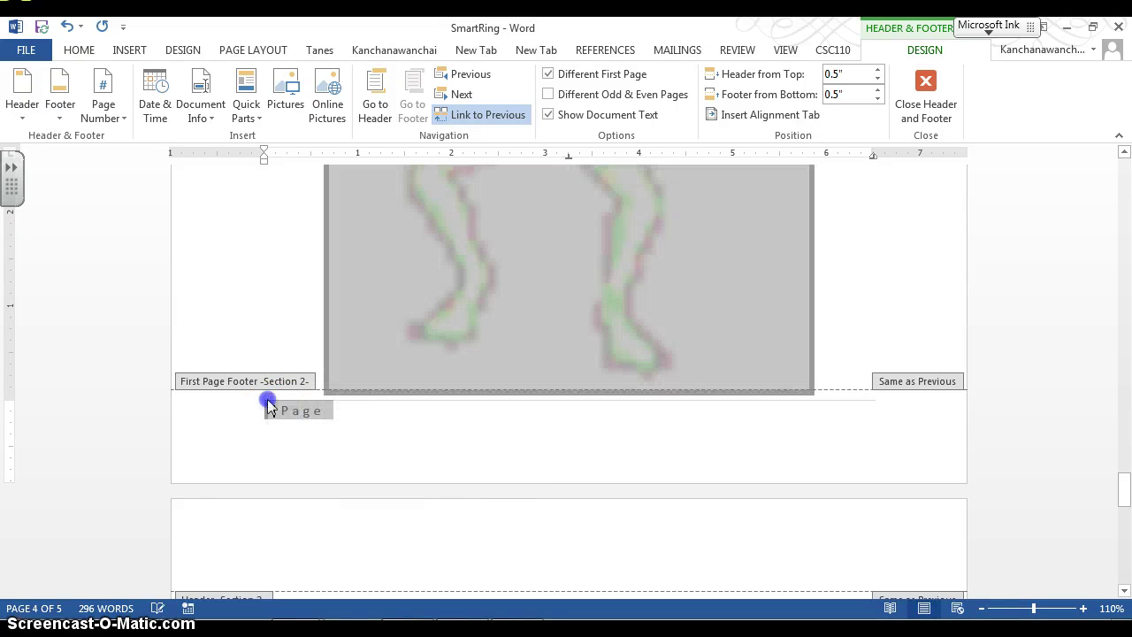
click(288, 444)
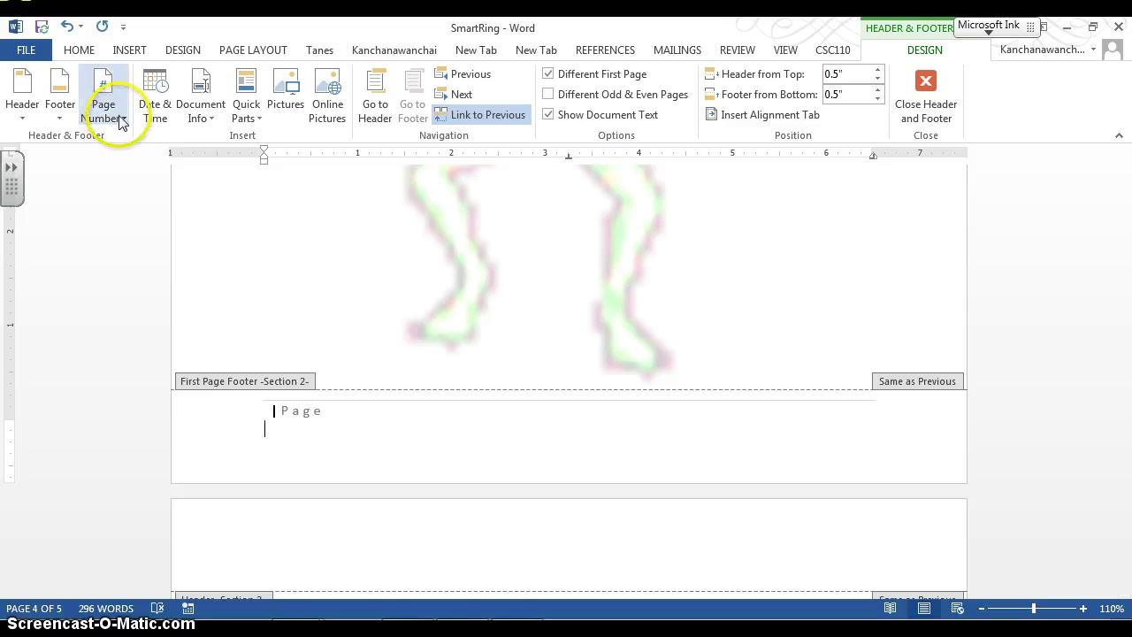
click(319, 412)
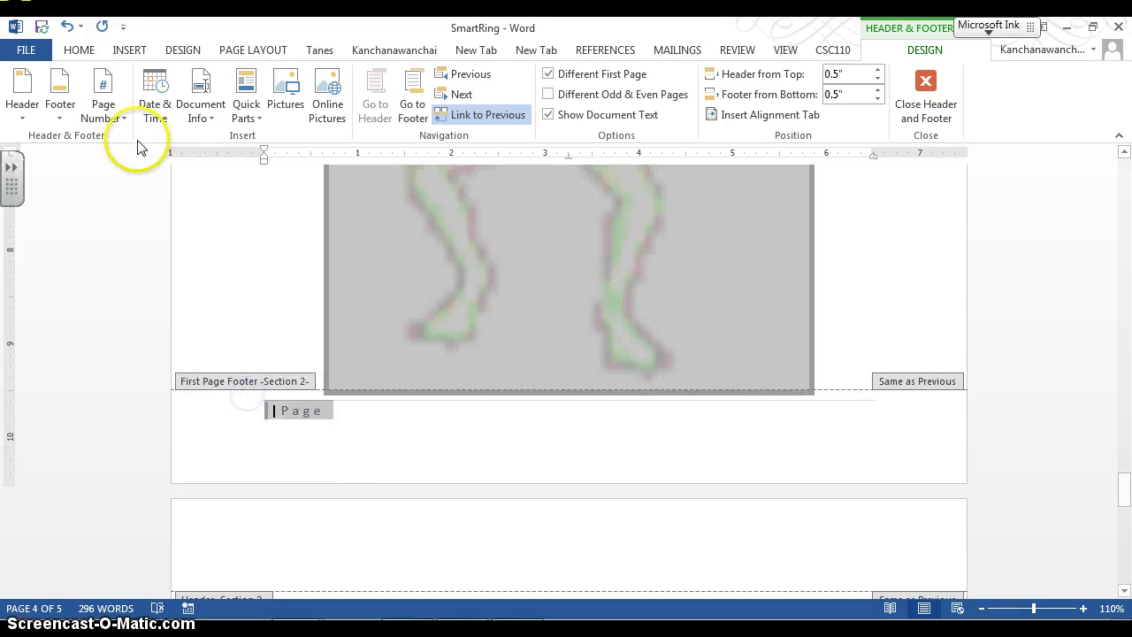
click(104, 106)
click(164, 224)
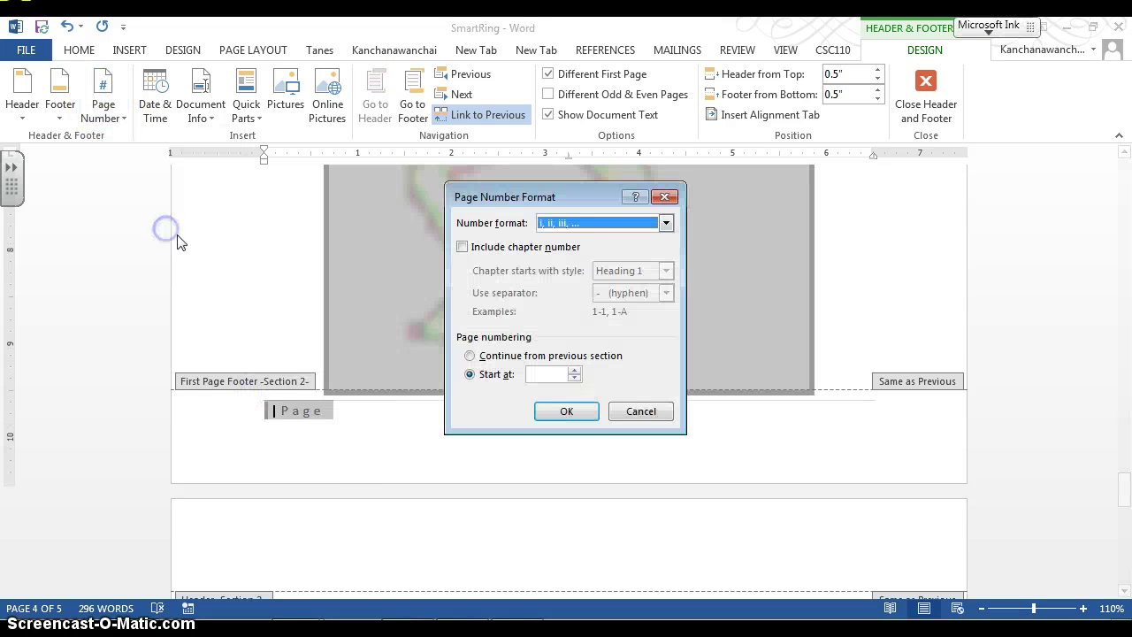
click(666, 225)
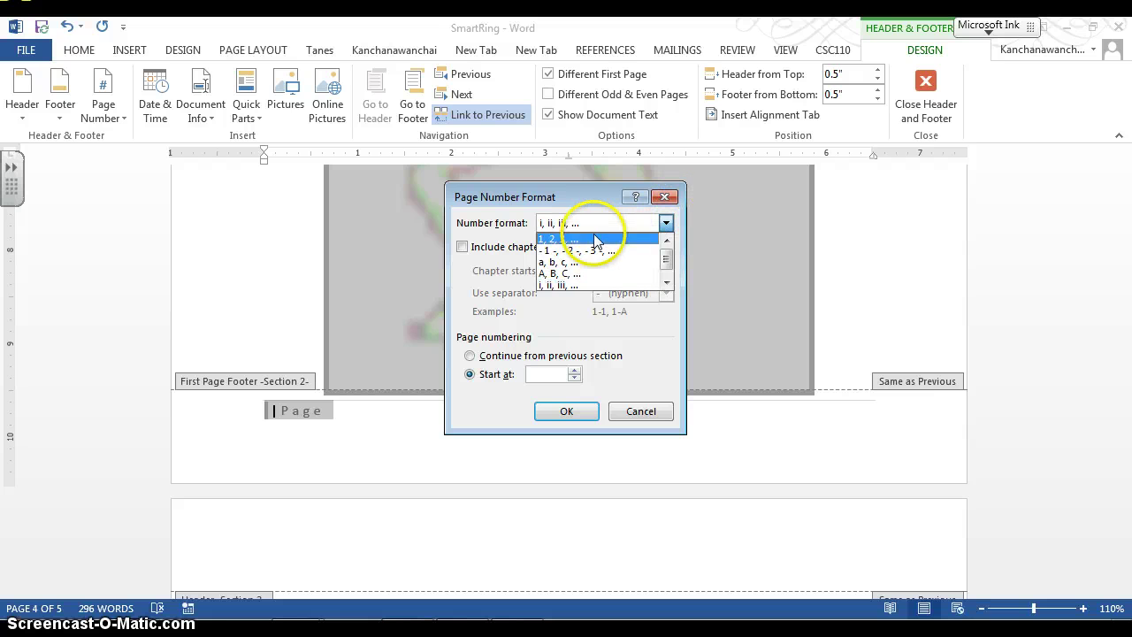
click(593, 235)
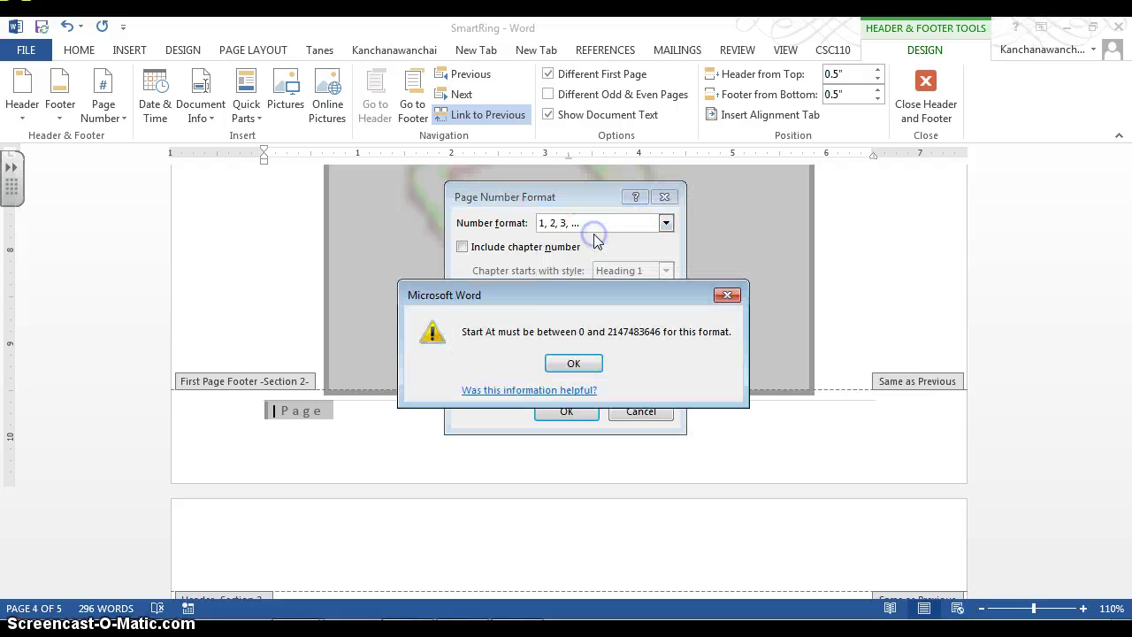
click(570, 364)
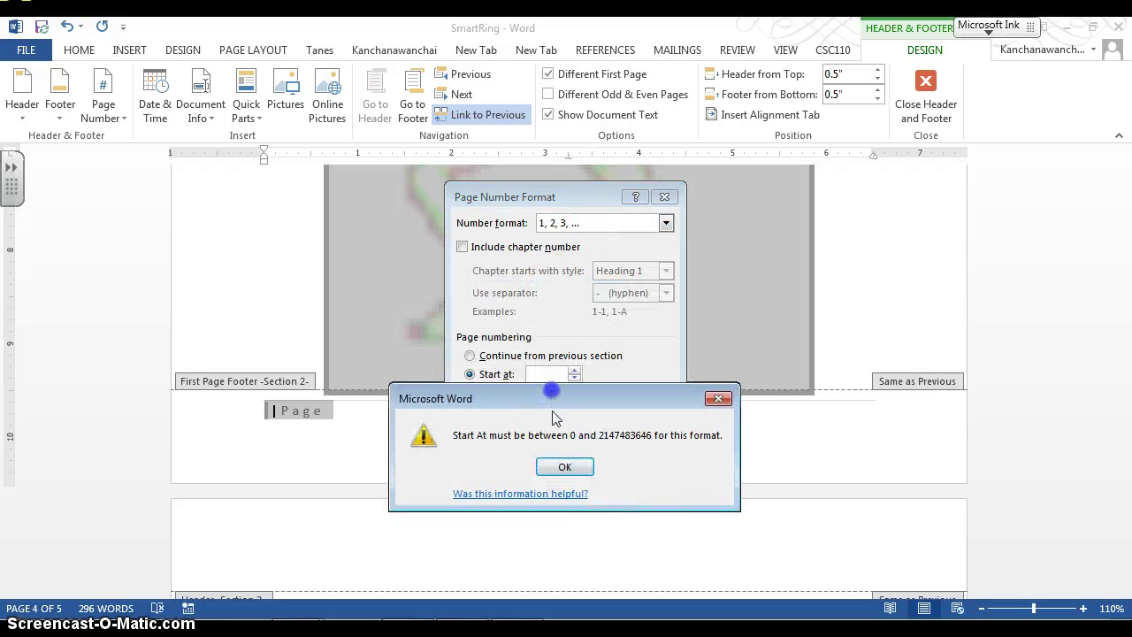
click(569, 465)
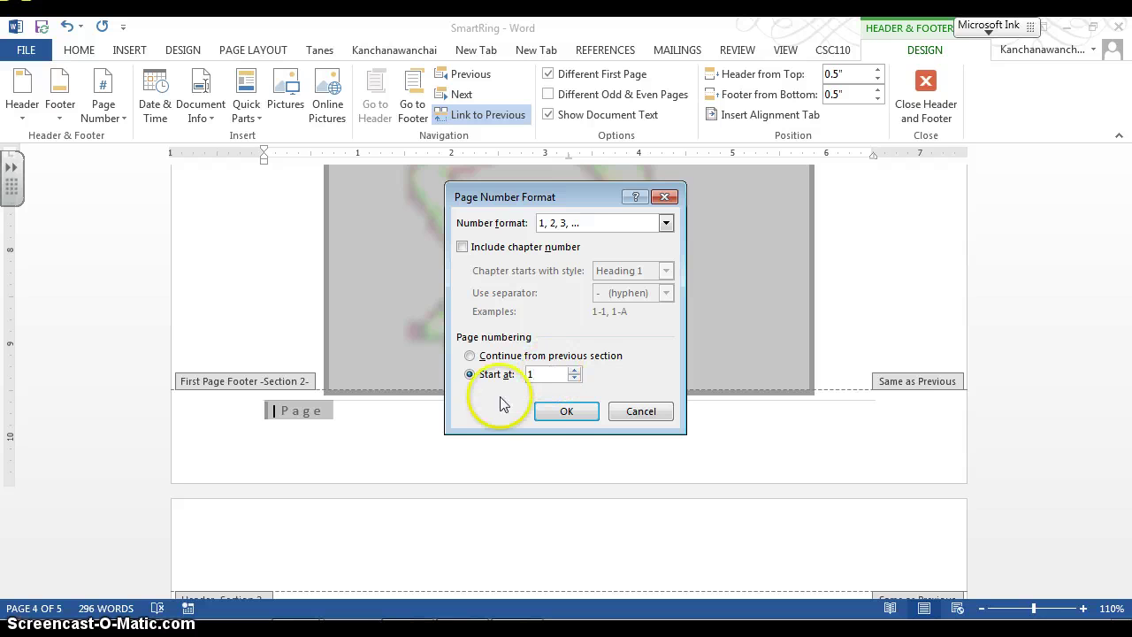
click(566, 411)
Compare the Section 2 first-page footer with the date and file path lines in the Section 1 footer.
scroll(552, 440, down, 10)
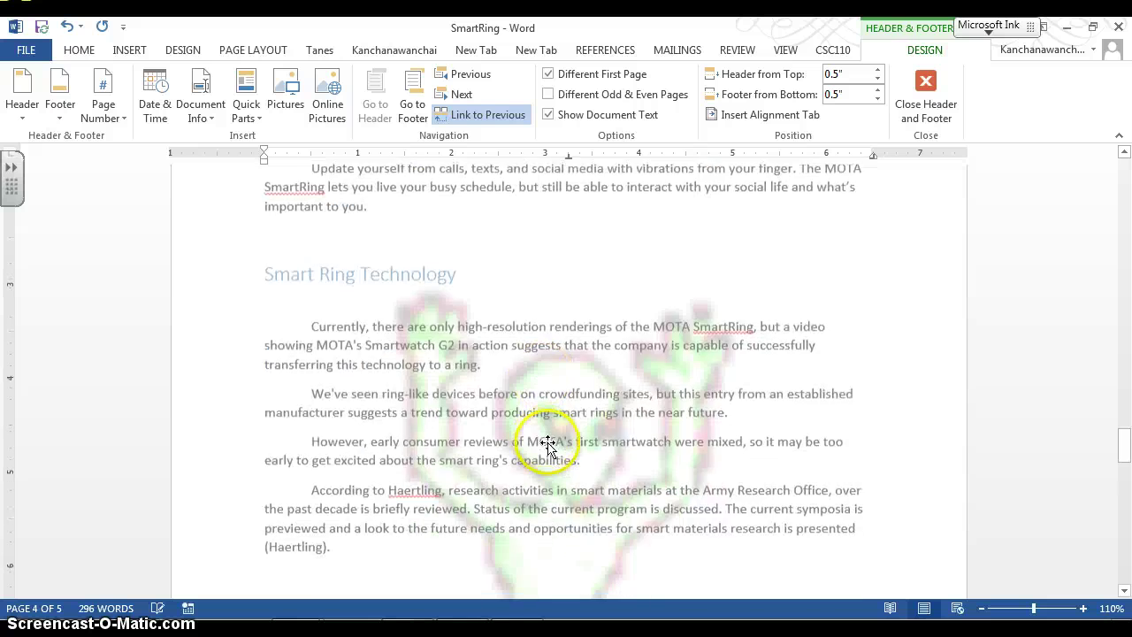
scroll(537, 451, down, 1)
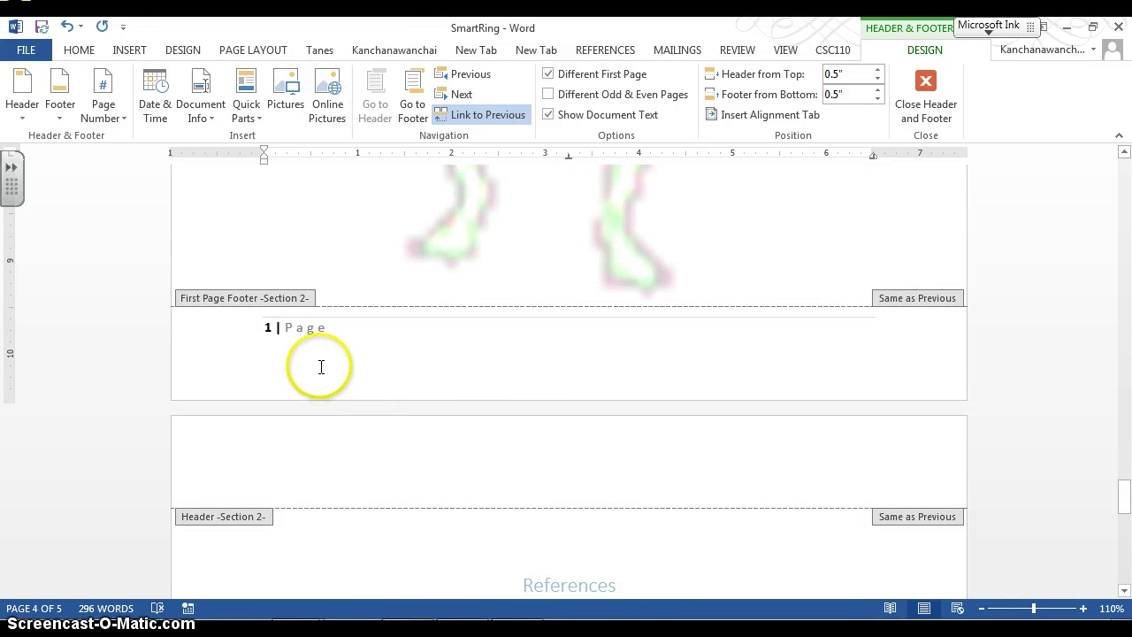
click(510, 215)
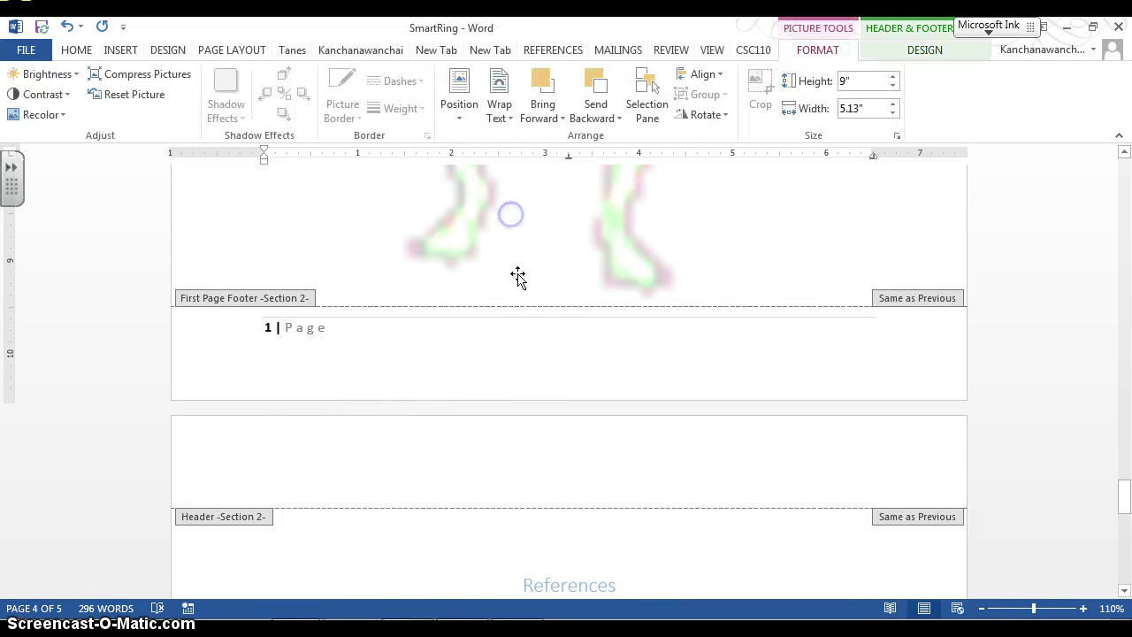
click(537, 352)
scroll(537, 349, up, 20)
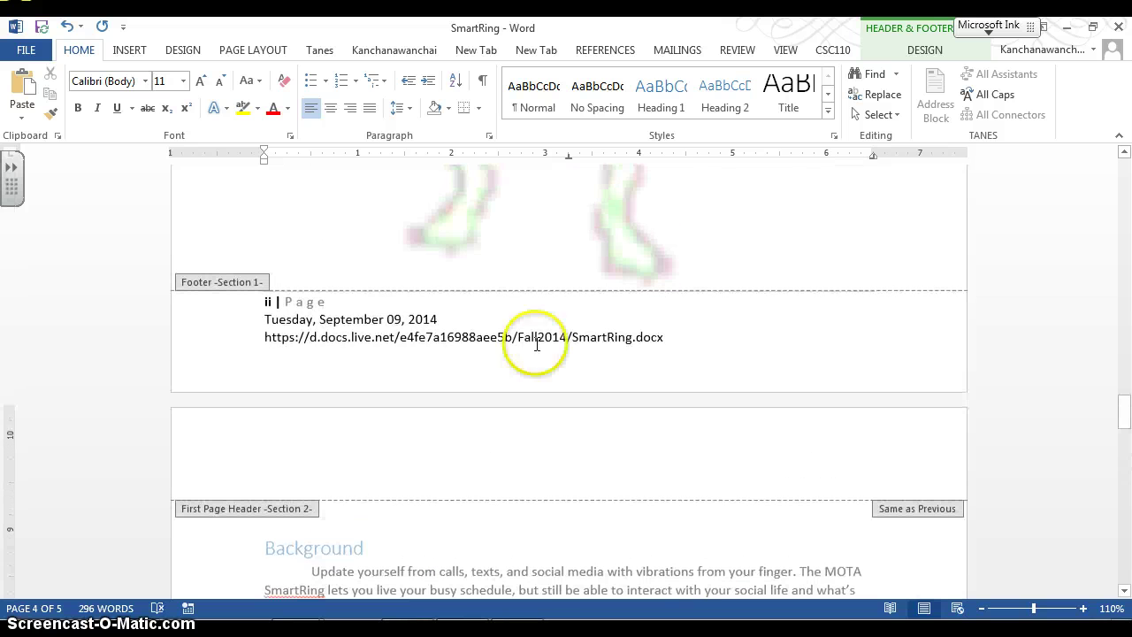
triple_click(537, 345)
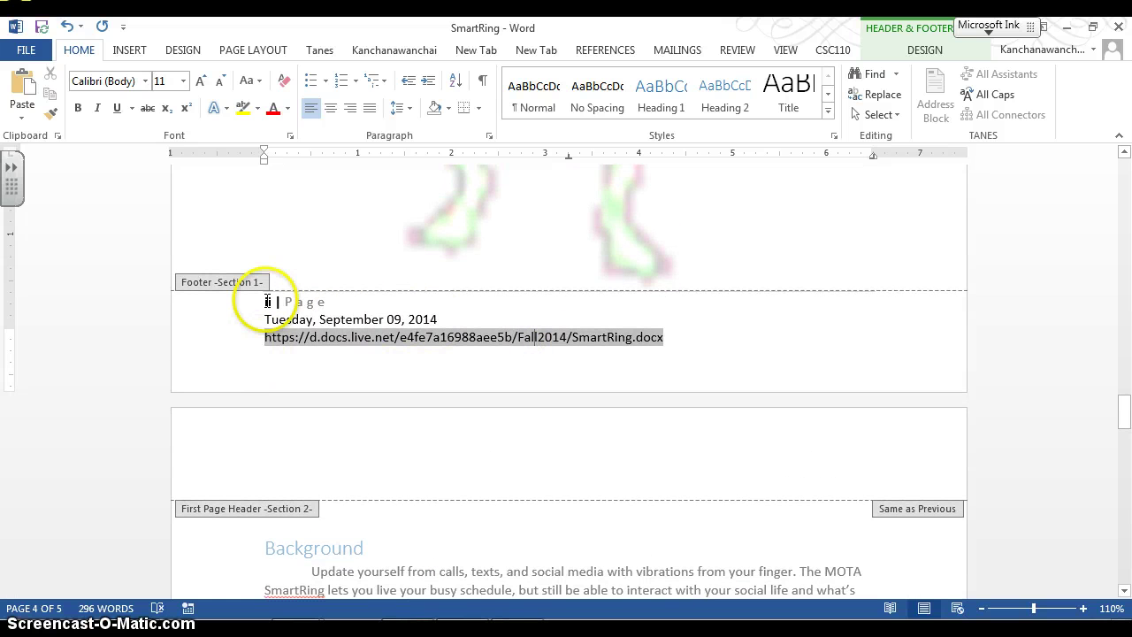
drag(707, 349, 274, 323)
scroll(323, 351, down, 12)
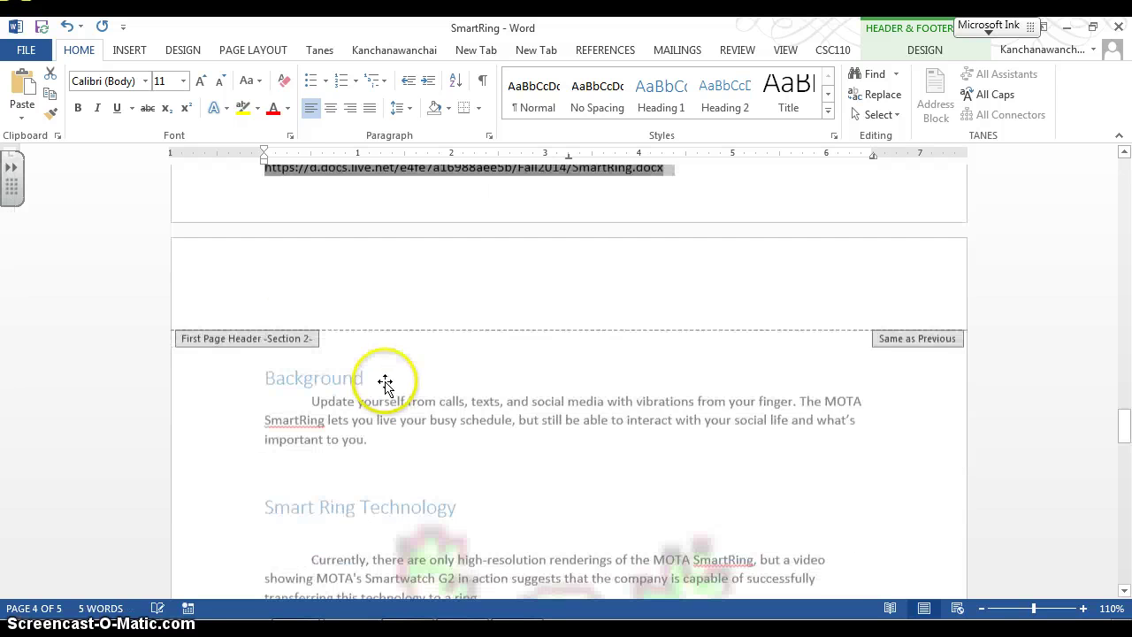
scroll(437, 476, down, 5)
Insert the date as "Tuesday, September 09, 2014" below the page number in Section 2's first-page footer.
click(395, 407)
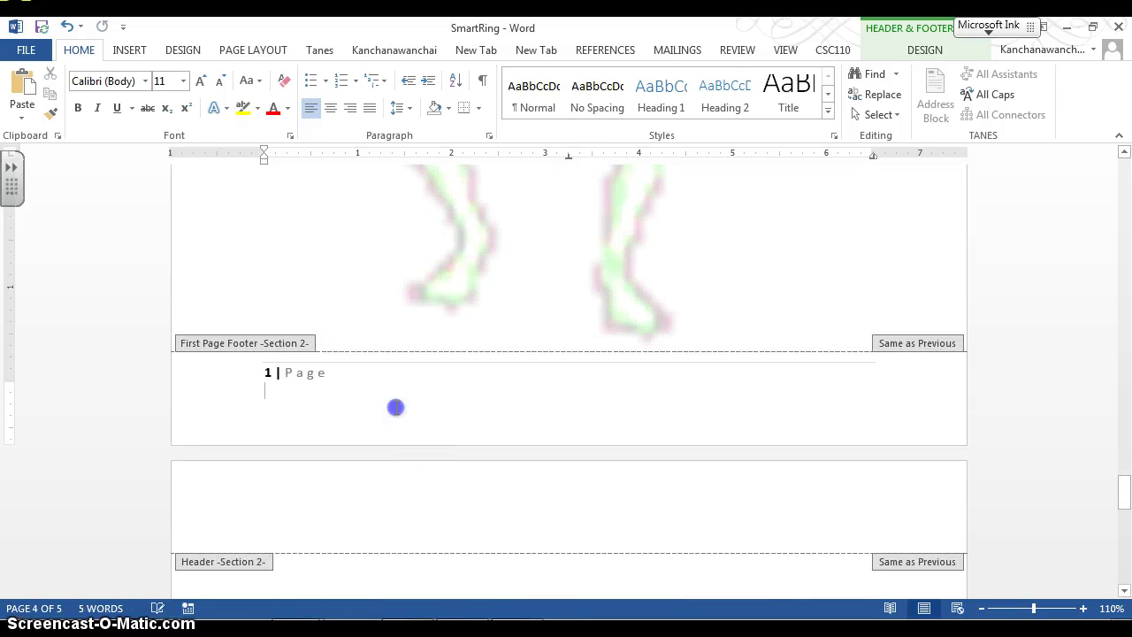
click(919, 53)
click(153, 105)
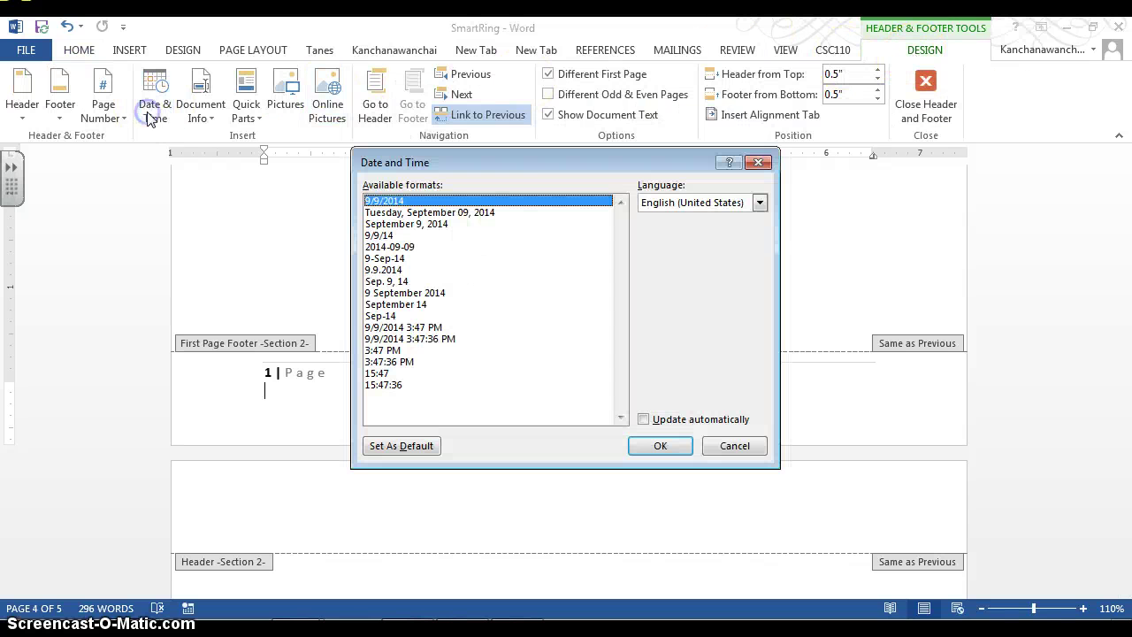
double_click(394, 214)
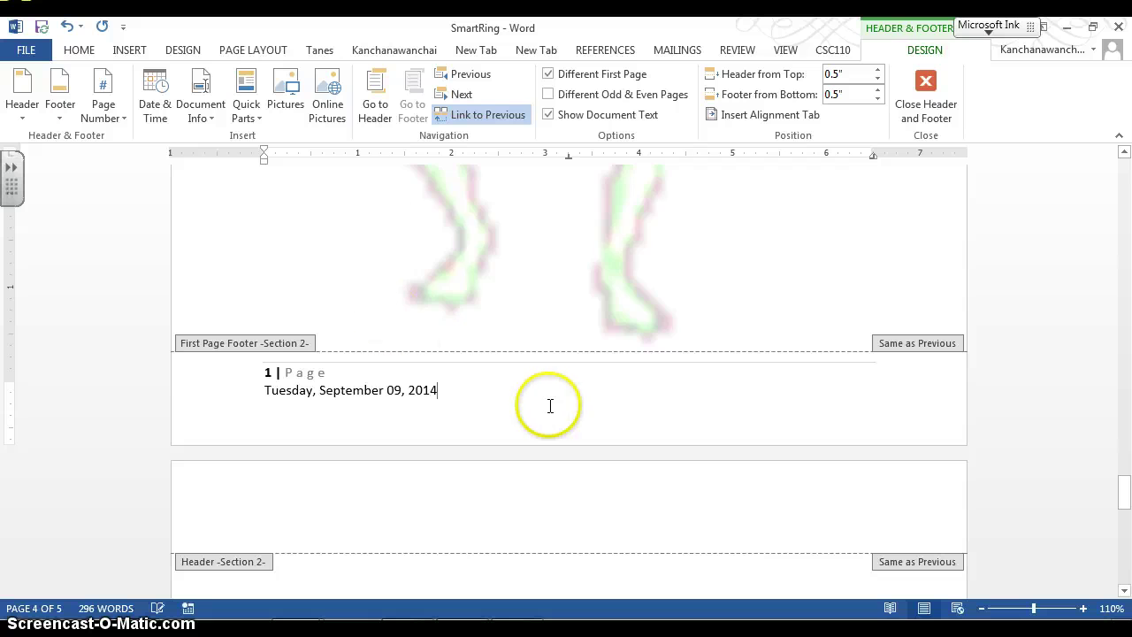
Add a FileName field with the path included on a new line below the date in Section 2's first-page footer.
key(Return)
click(245, 110)
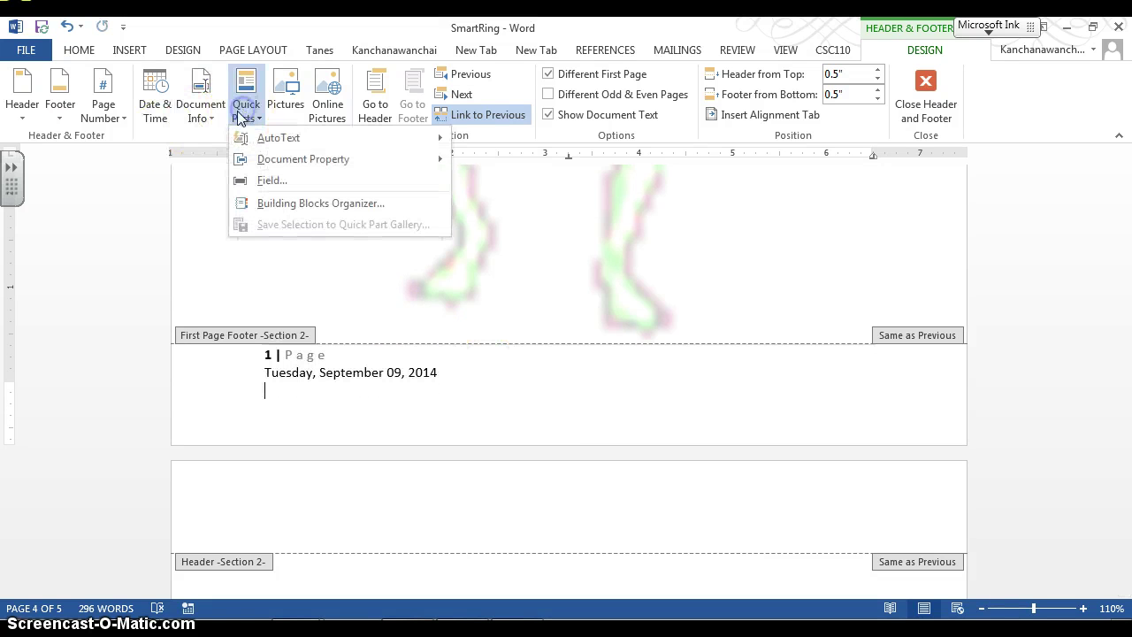
click(272, 179)
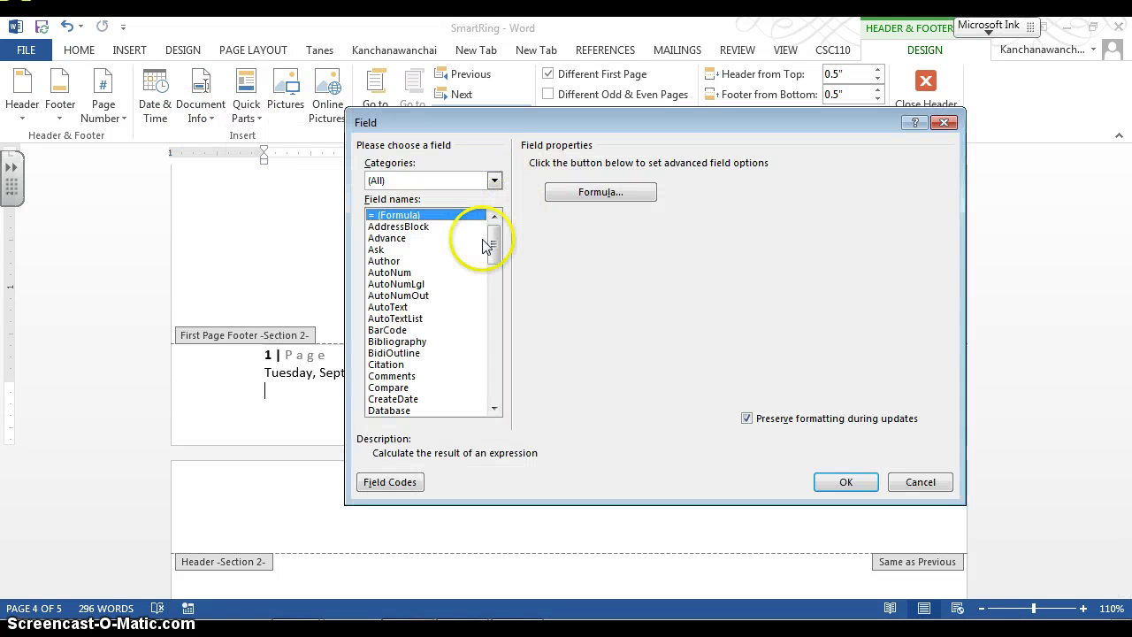
key(f)
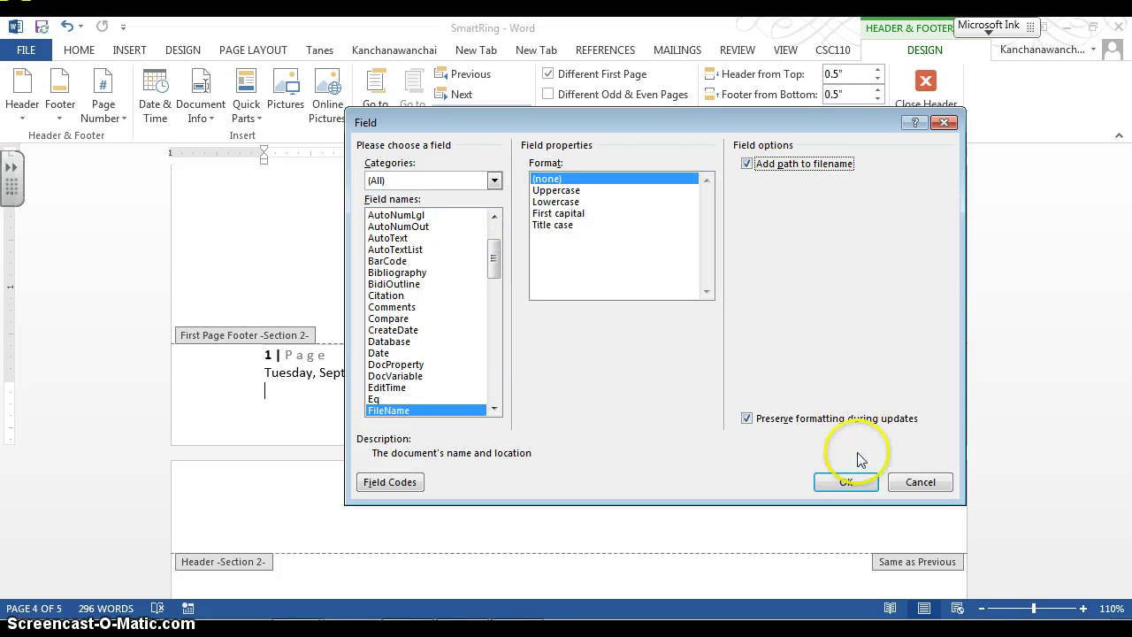
click(845, 482)
click(667, 328)
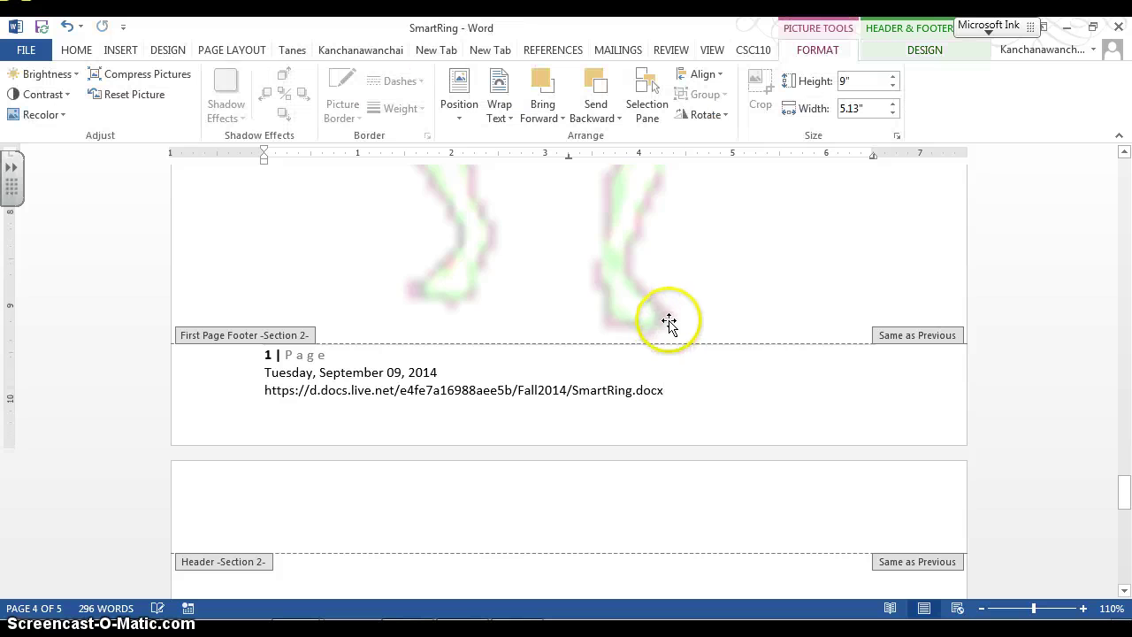
scroll(664, 320, down, 10)
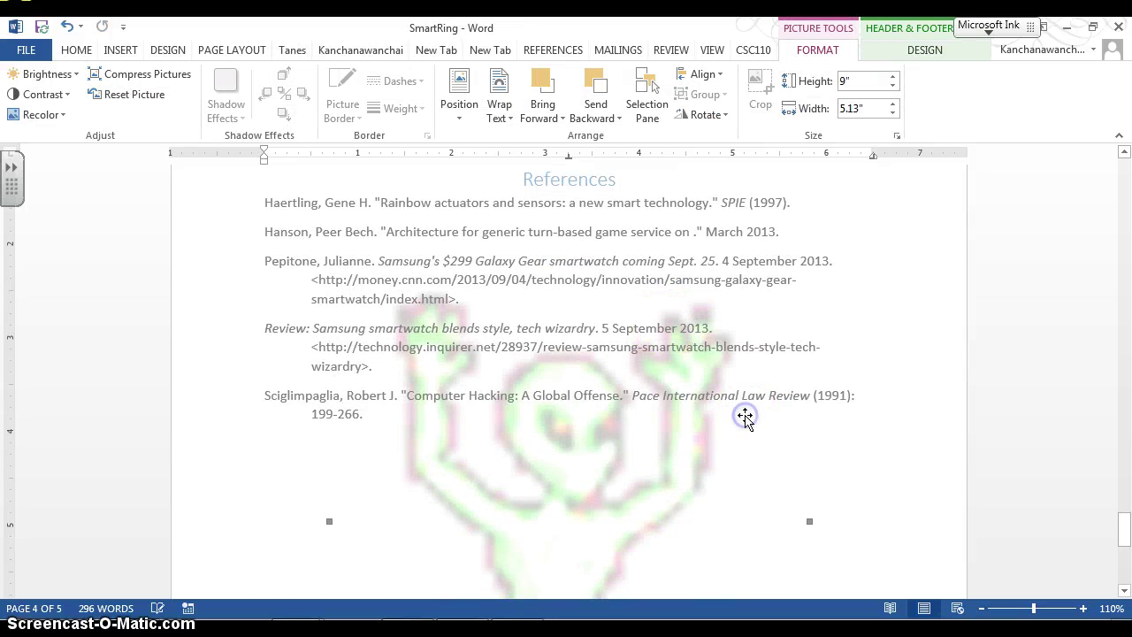
Finish editing the Section 2 footer and check the page numbers, date and file path on the front, body and References pages.
scroll(745, 418, down, 6)
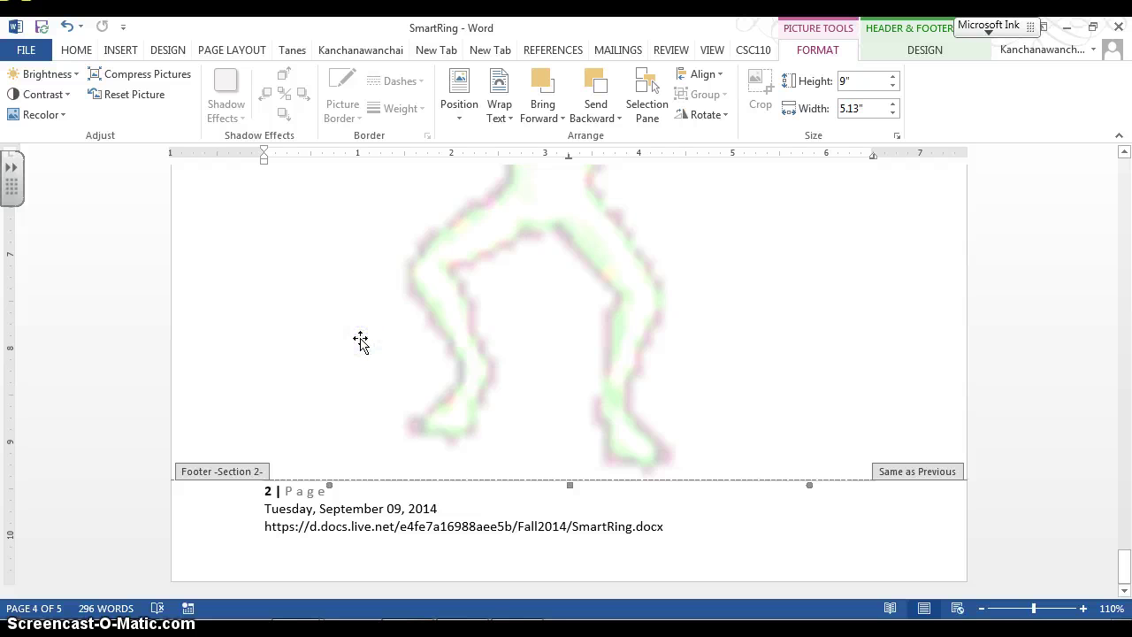
click(899, 49)
click(950, 94)
scroll(588, 433, up, 6)
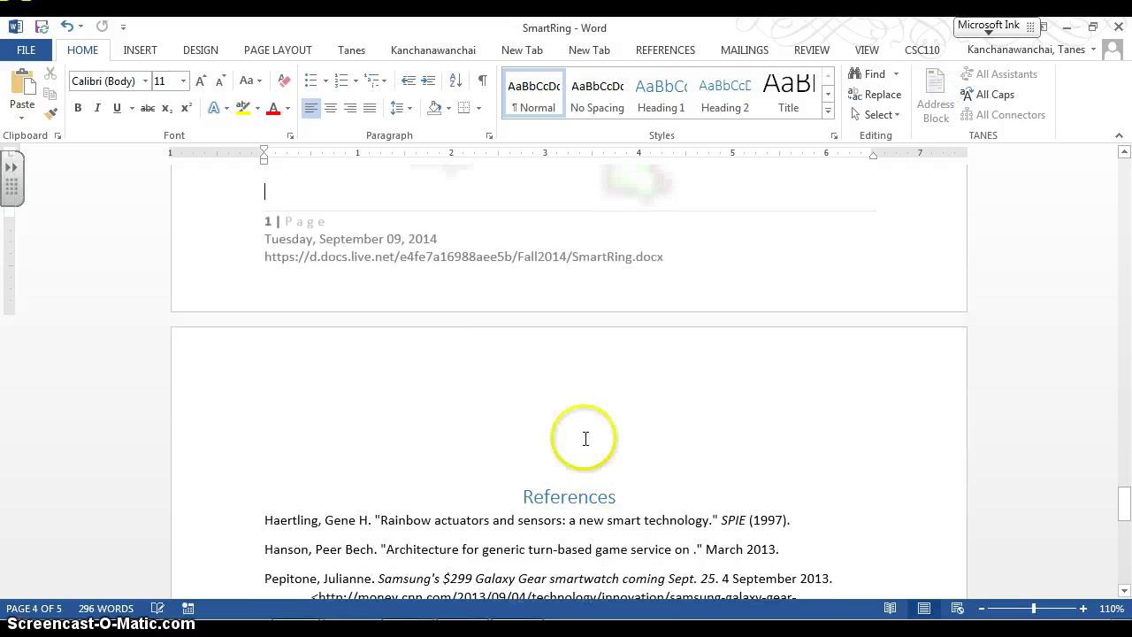
scroll(591, 415, up, 5)
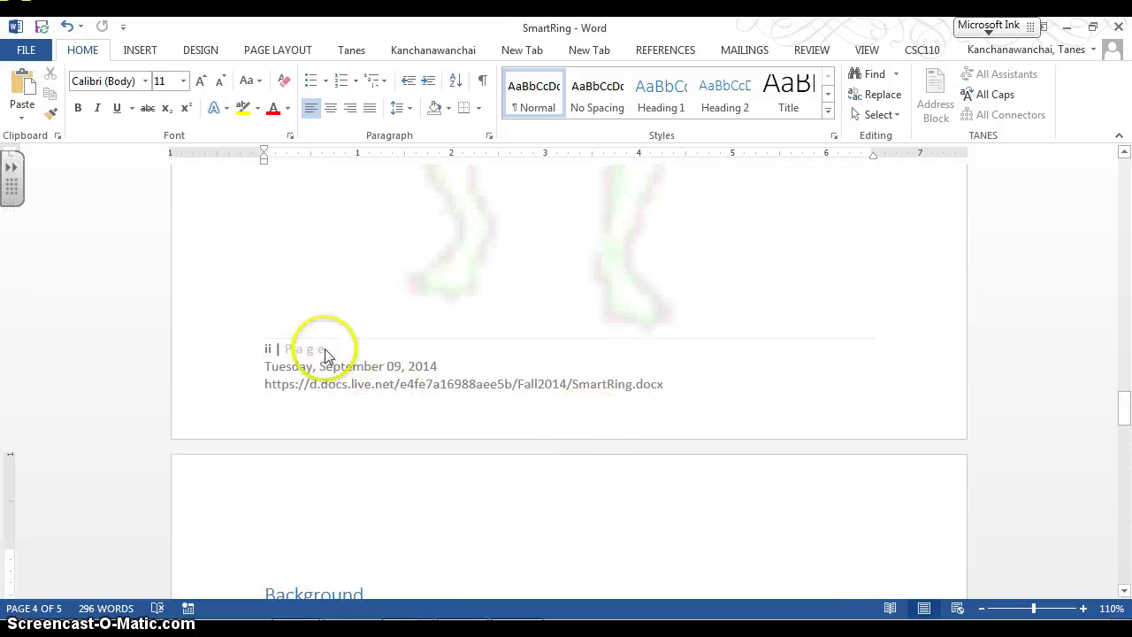
scroll(299, 405, down, 11)
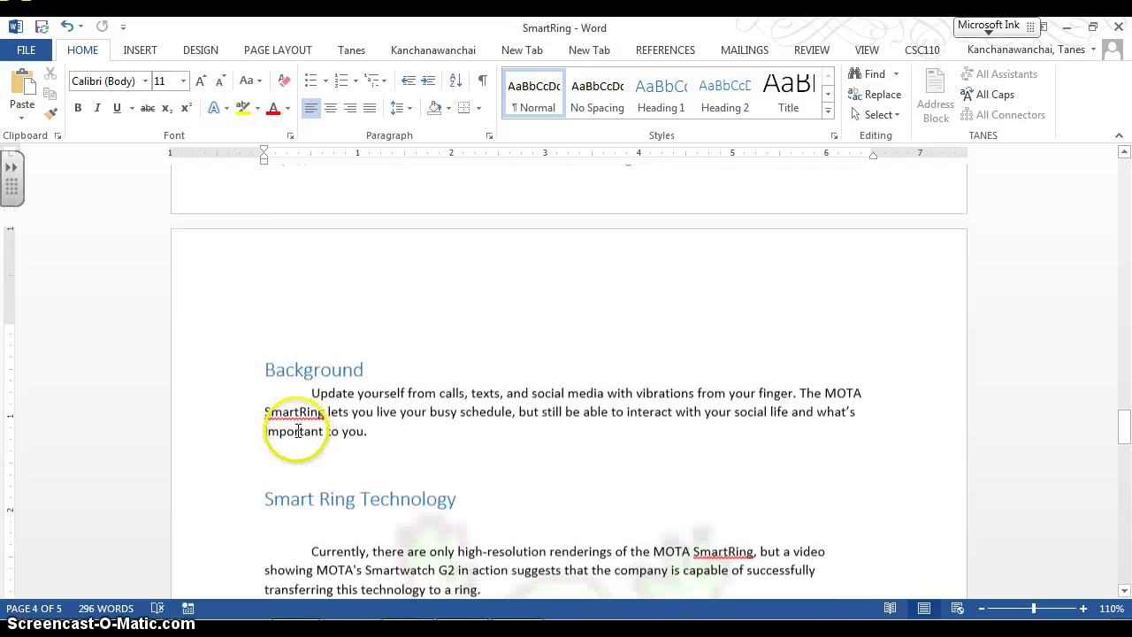
scroll(292, 437, down, 10)
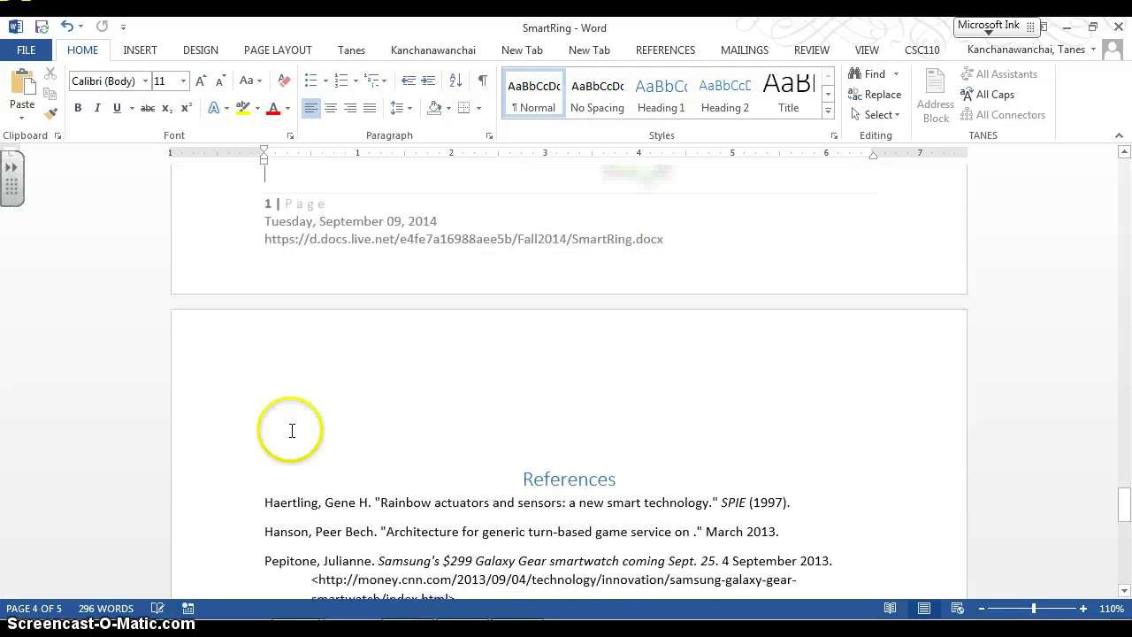
scroll(292, 437, up, 5)
scroll(295, 437, down, 10)
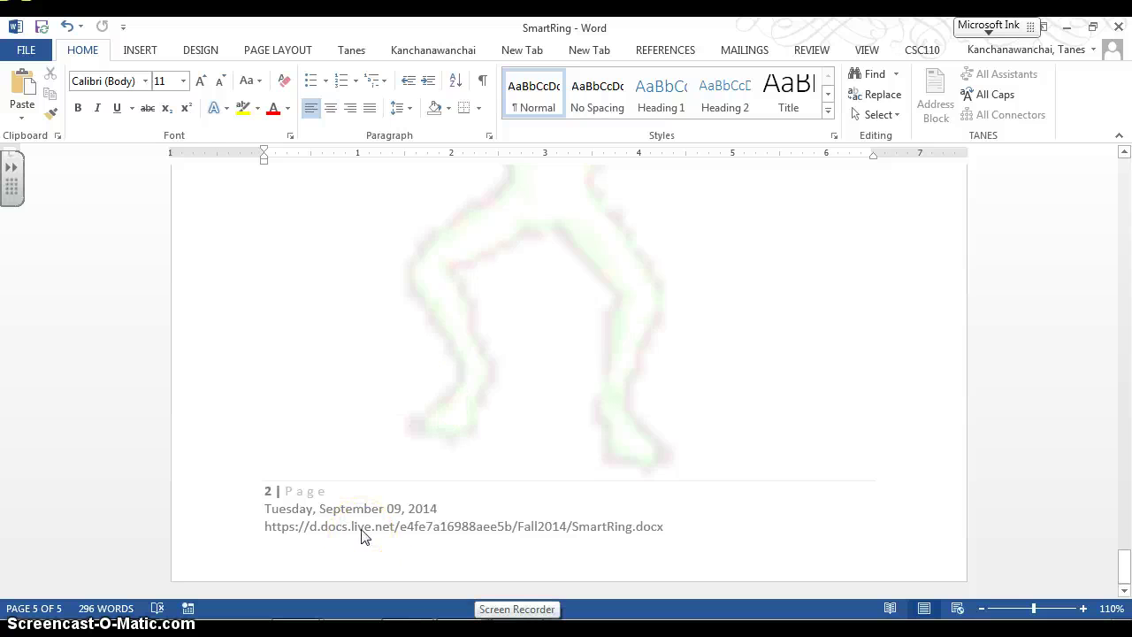
Insert a Next Page section break after the References and enter "APPENDIX" at the start of the new page.
click(366, 369)
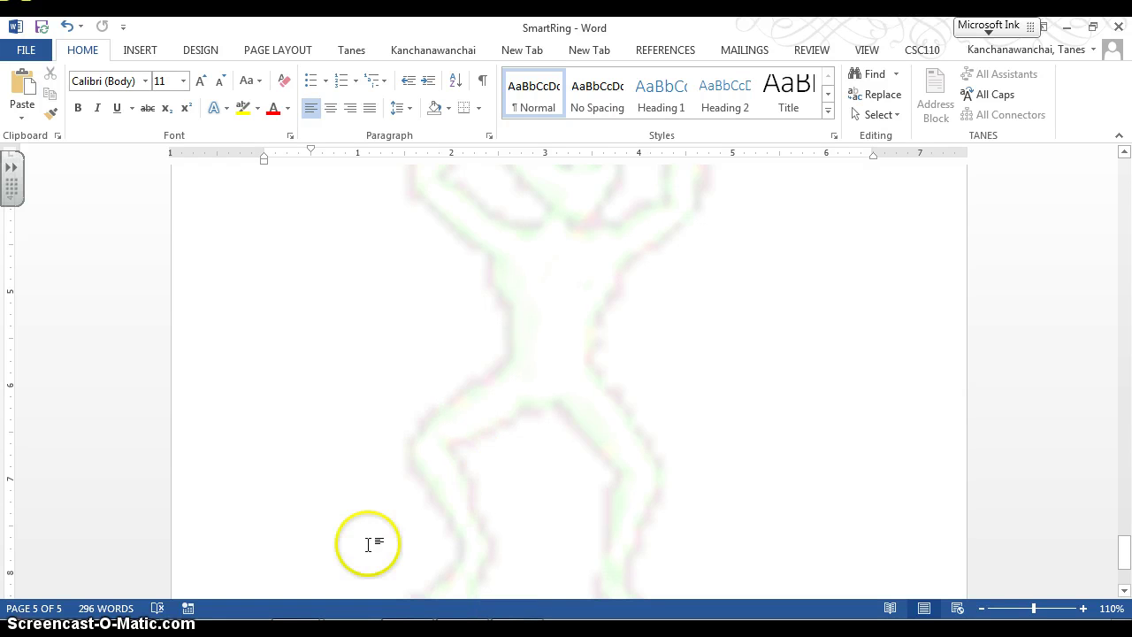
click(138, 51)
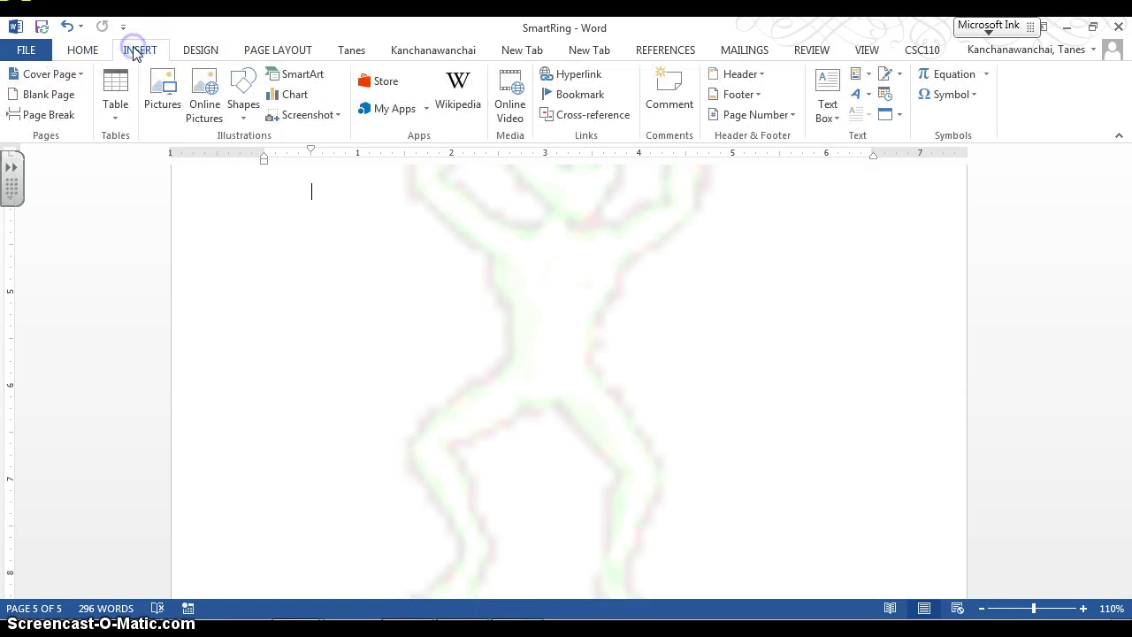
click(274, 53)
click(226, 74)
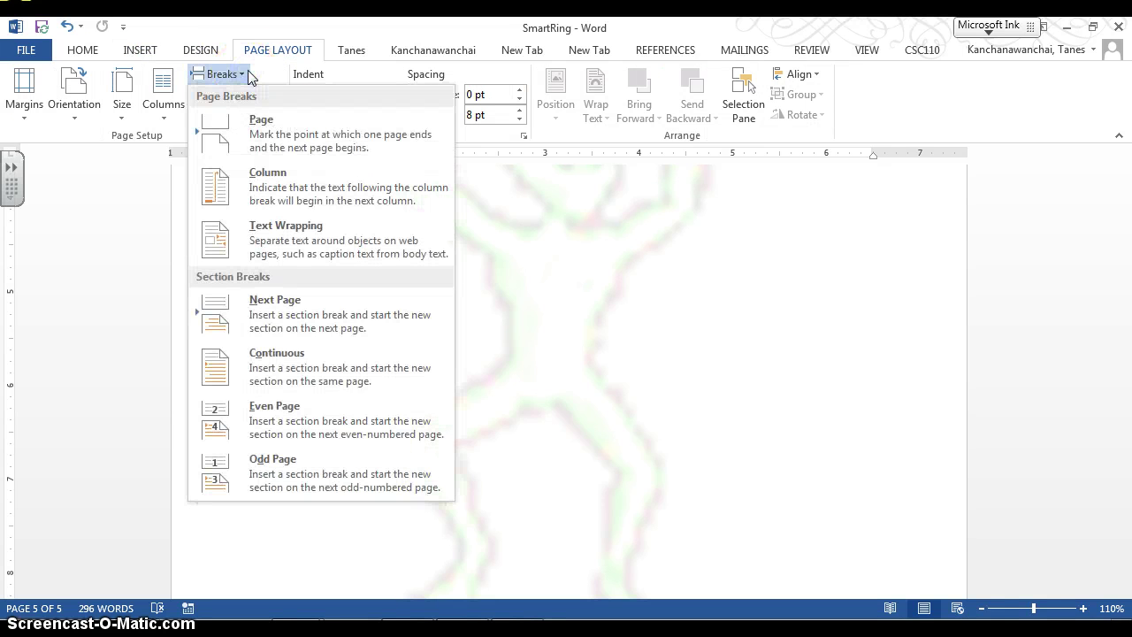
click(320, 309)
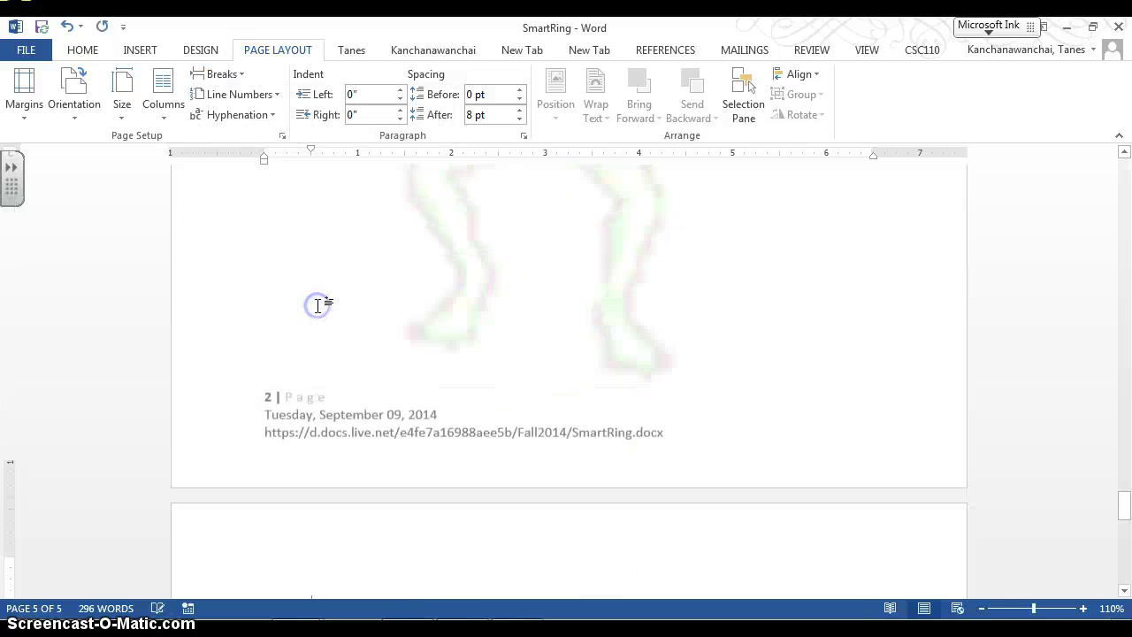
scroll(323, 327, down, 3)
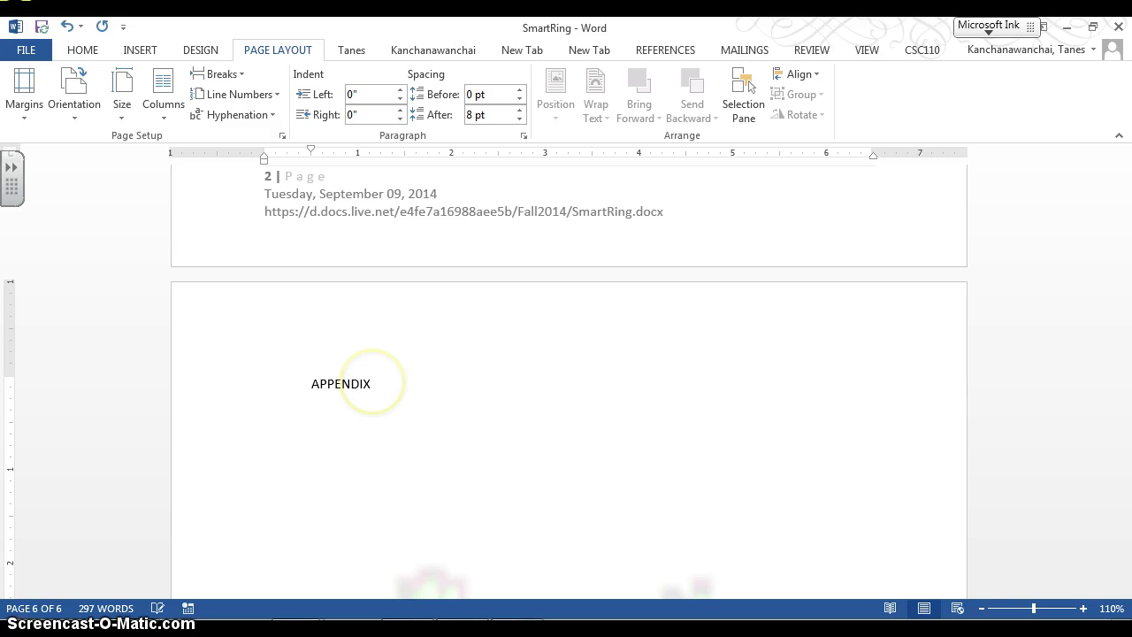
Format the APPENDIX title with the Heading 1 style and center it.
click(278, 382)
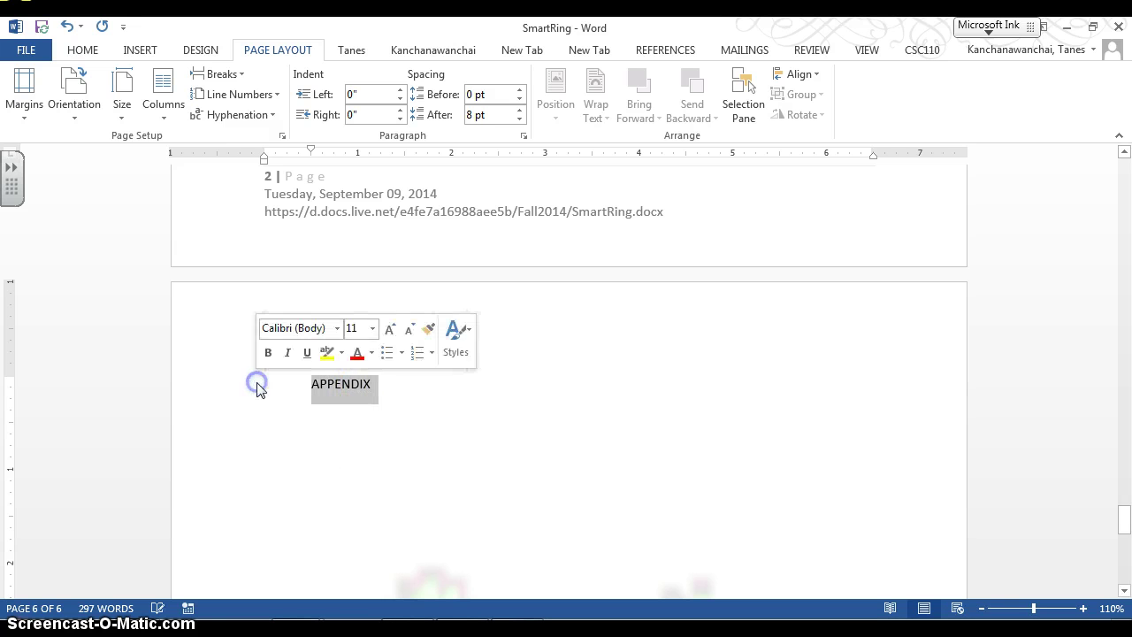
click(82, 50)
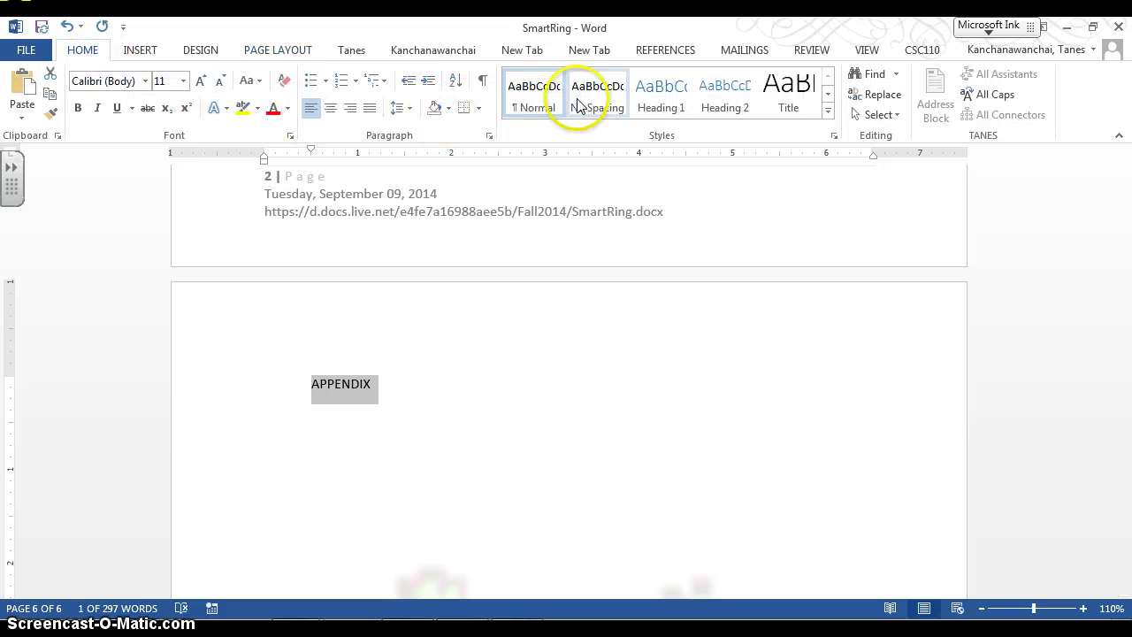
click(664, 108)
click(330, 108)
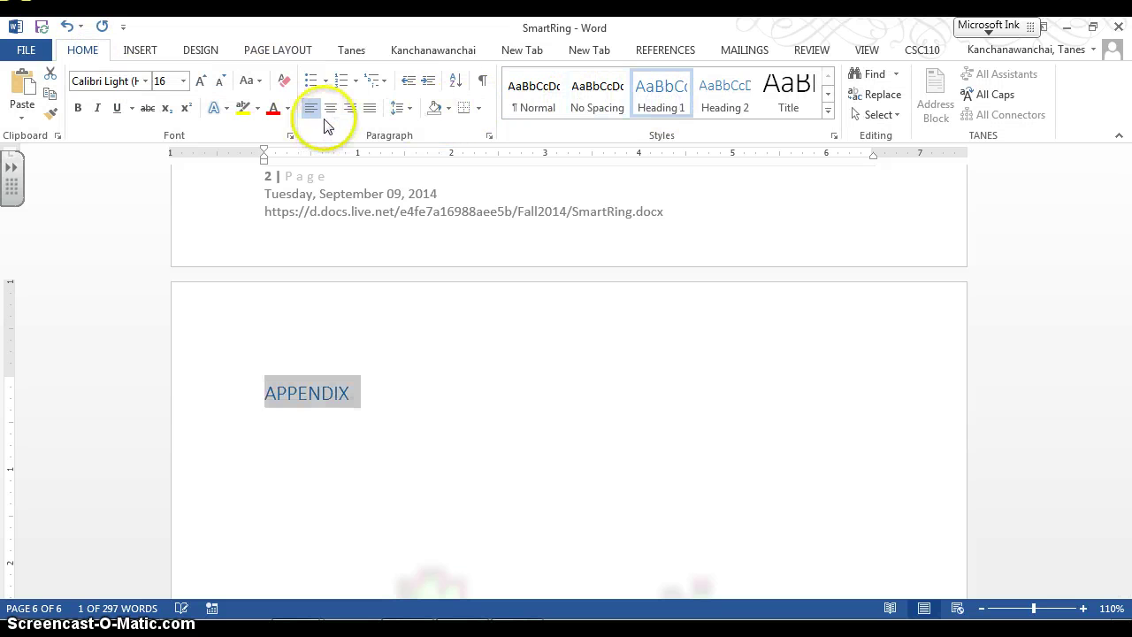
click(524, 544)
scroll(521, 513, down, 10)
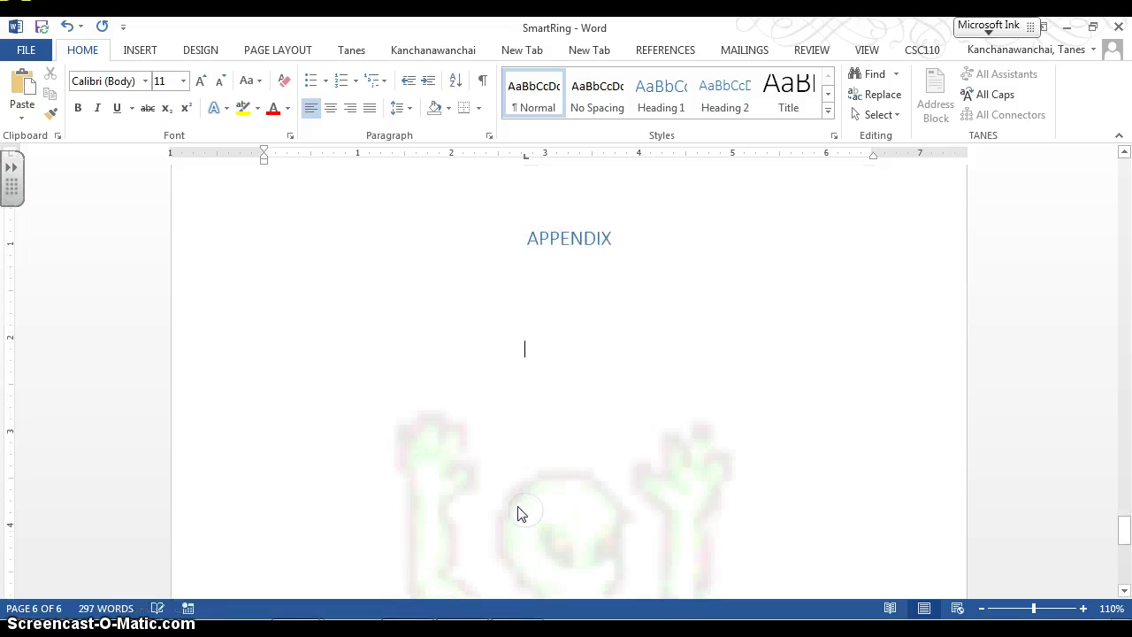
scroll(627, 426, down, 5)
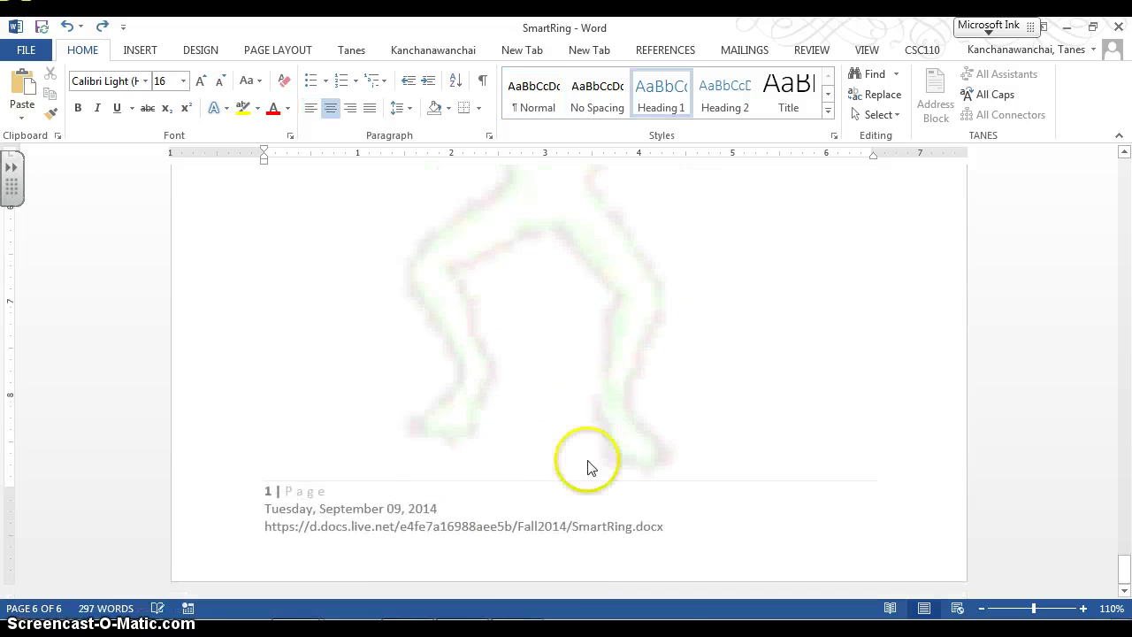
scroll(591, 467, up, 8)
click(534, 474)
scroll(540, 477, down, 8)
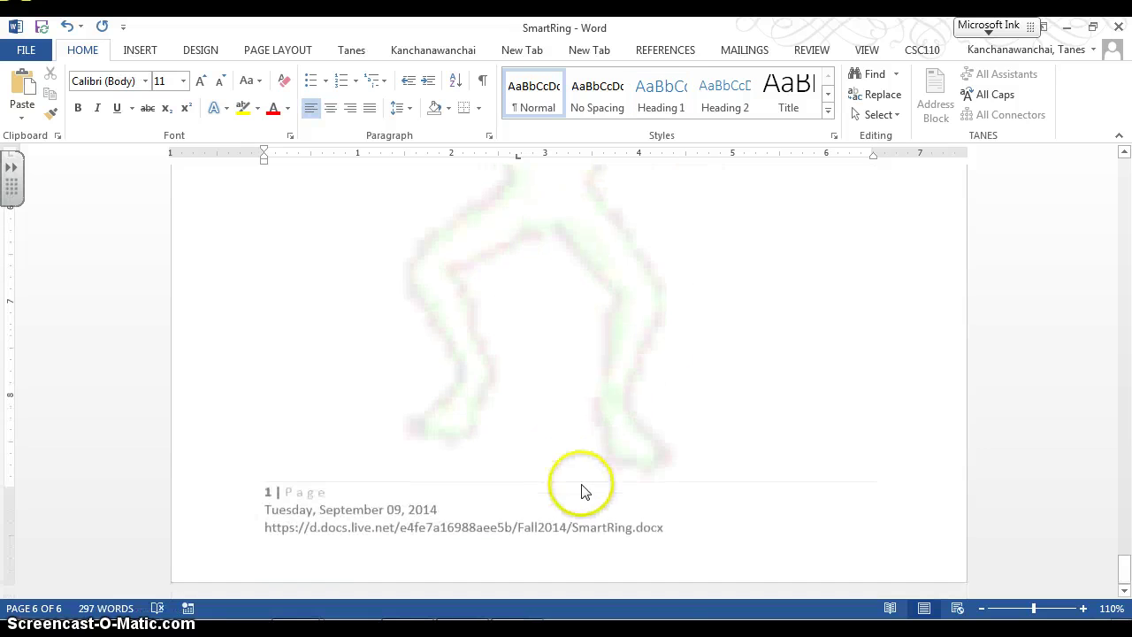
scroll(566, 522, up, 8)
key(ctrl+e)
scroll(714, 482, down, 8)
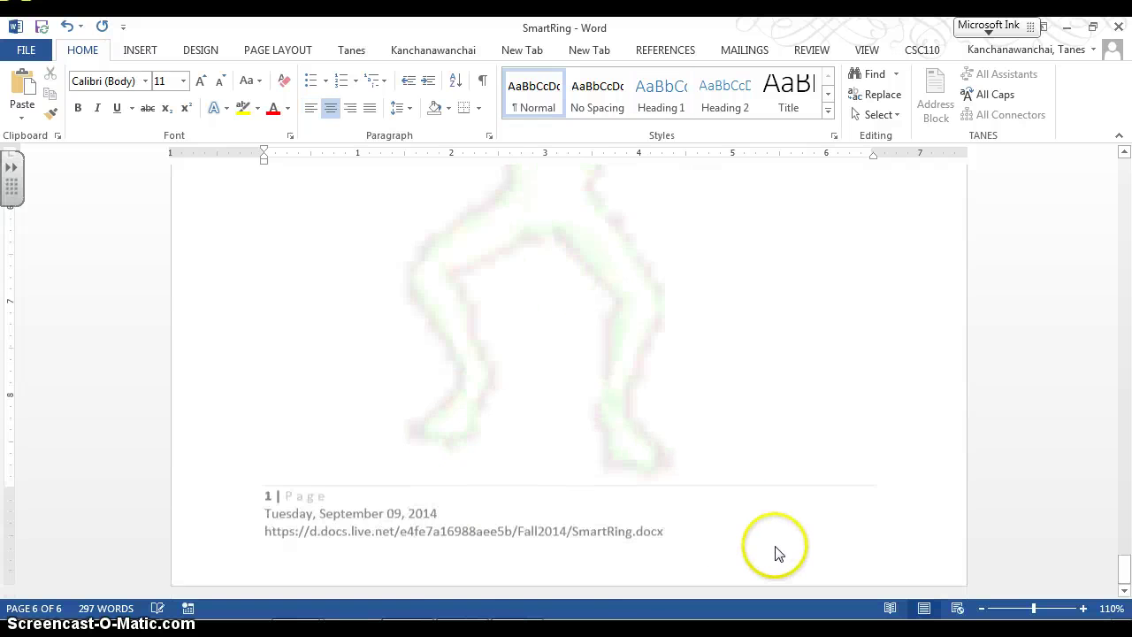
scroll(775, 548, up, 8)
key(ctrl+l)
scroll(854, 480, down, 7)
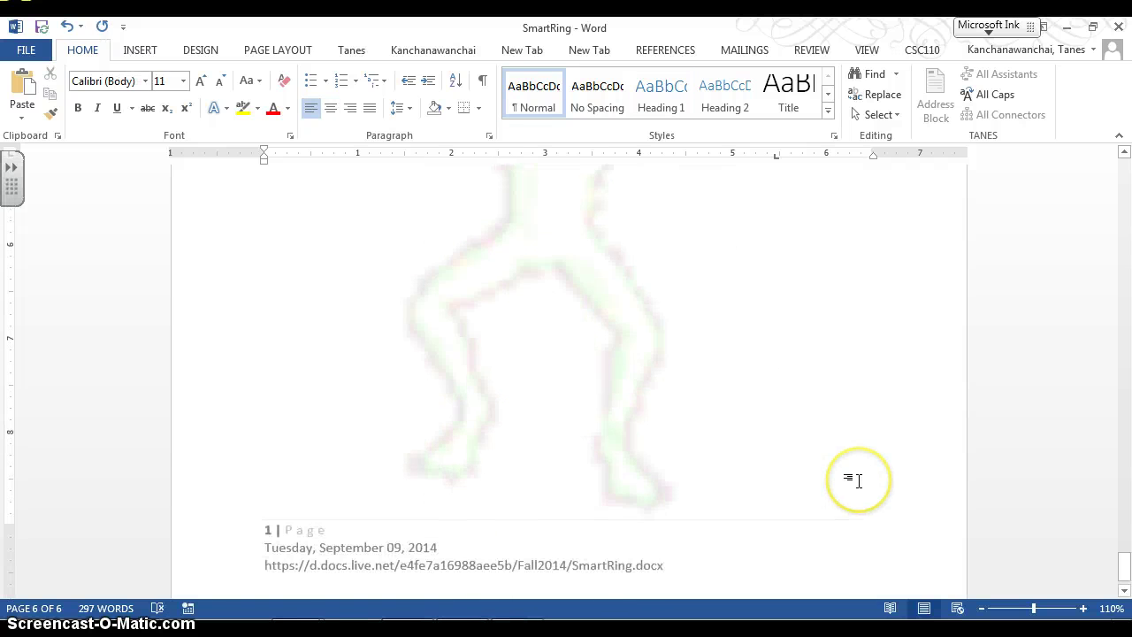
click(716, 435)
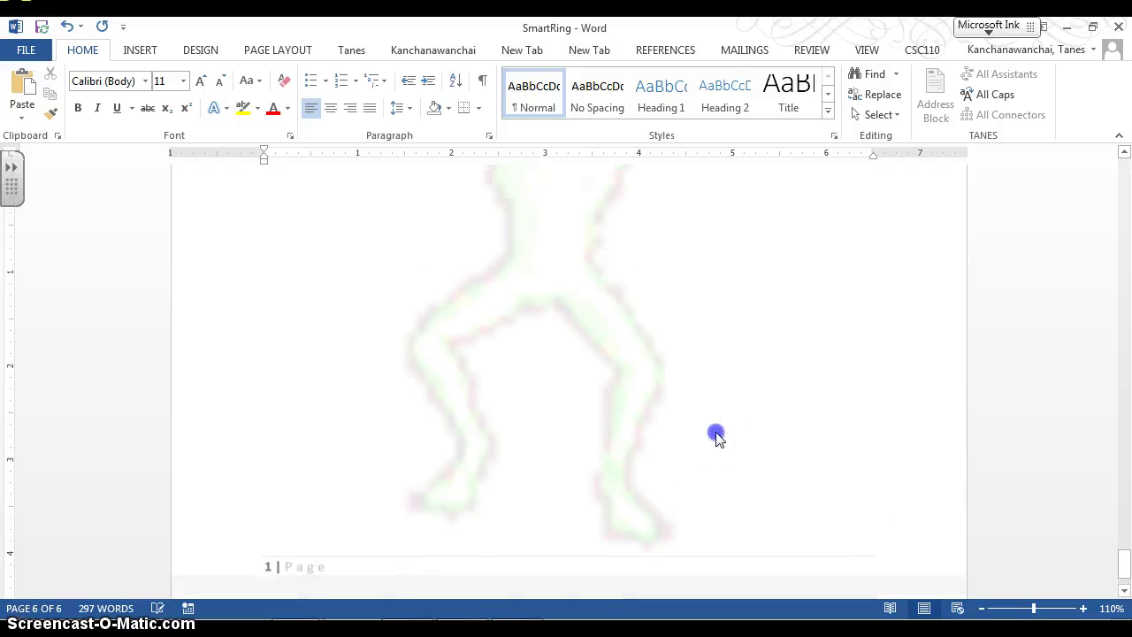
scroll(715, 438, up, 6)
scroll(713, 442, down, 7)
scroll(669, 383, up, 9)
click(610, 329)
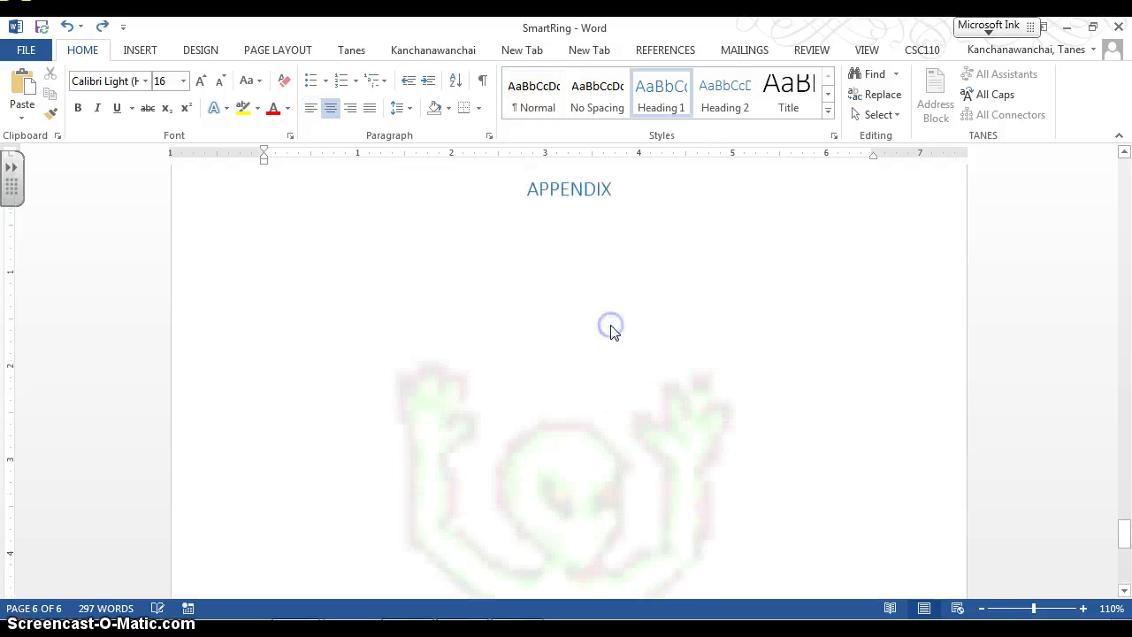
scroll(613, 330, down, 4)
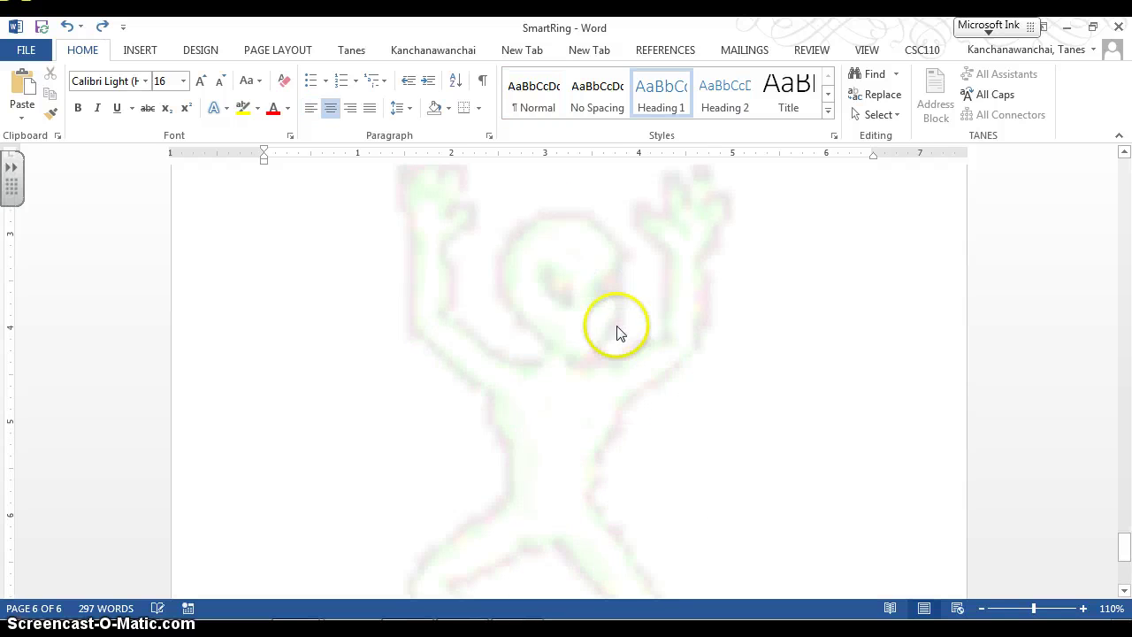
click(199, 51)
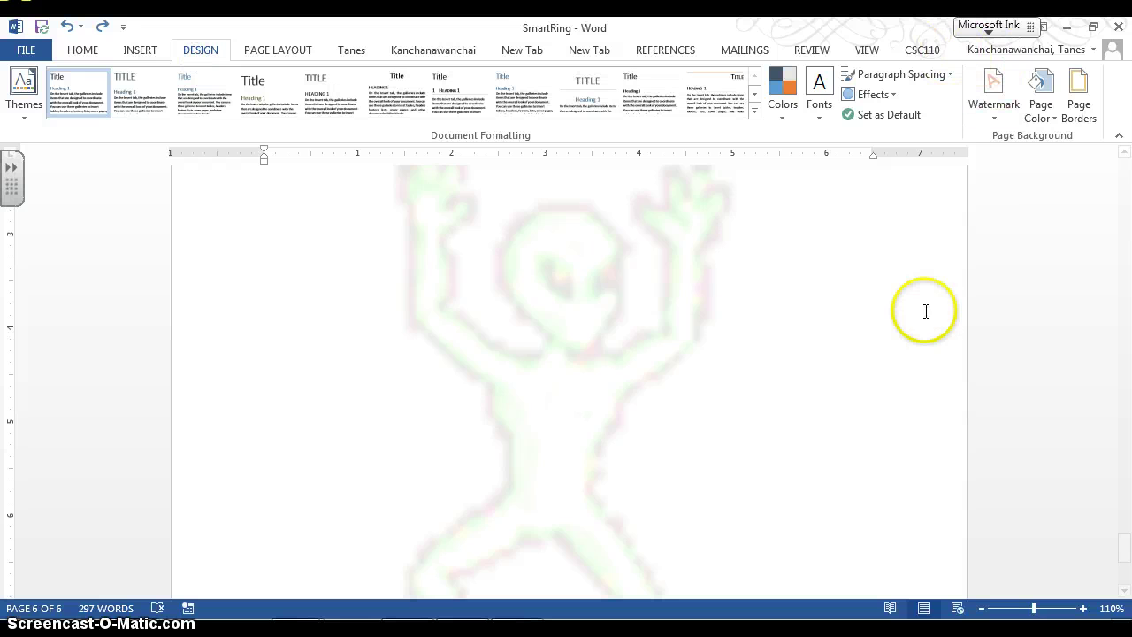
scroll(884, 320, up, 3)
scroll(862, 327, down, 5)
key(BackSpace)
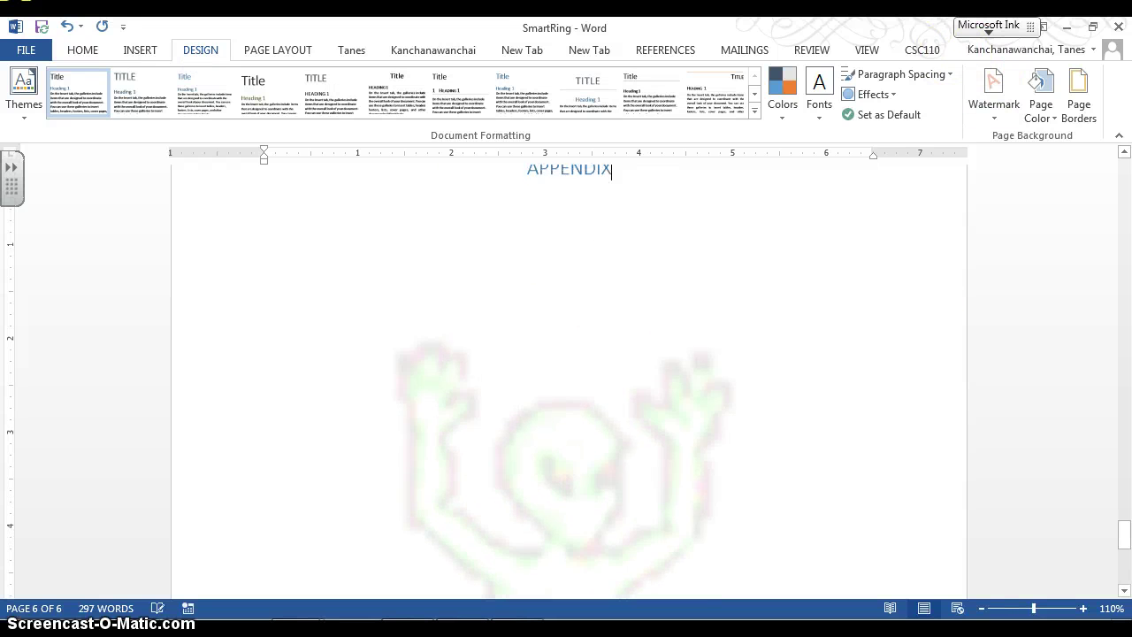
Format the Section 3 first-page footer's page number as A, B, C on the appendix page, and close the footer.
scroll(834, 265, down, 6)
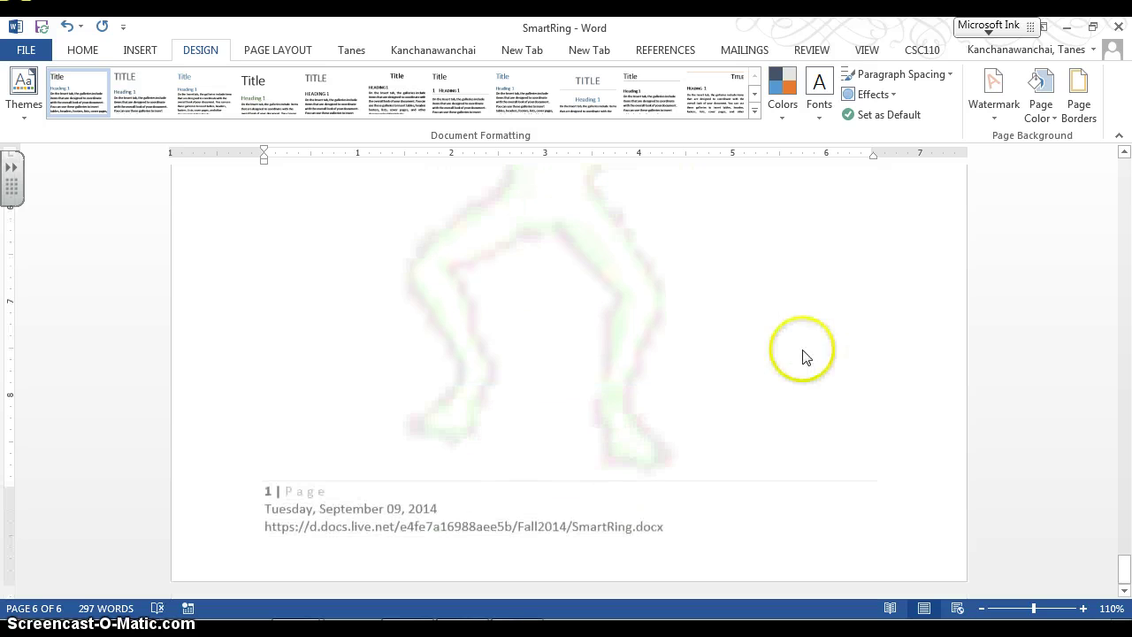
double_click(747, 501)
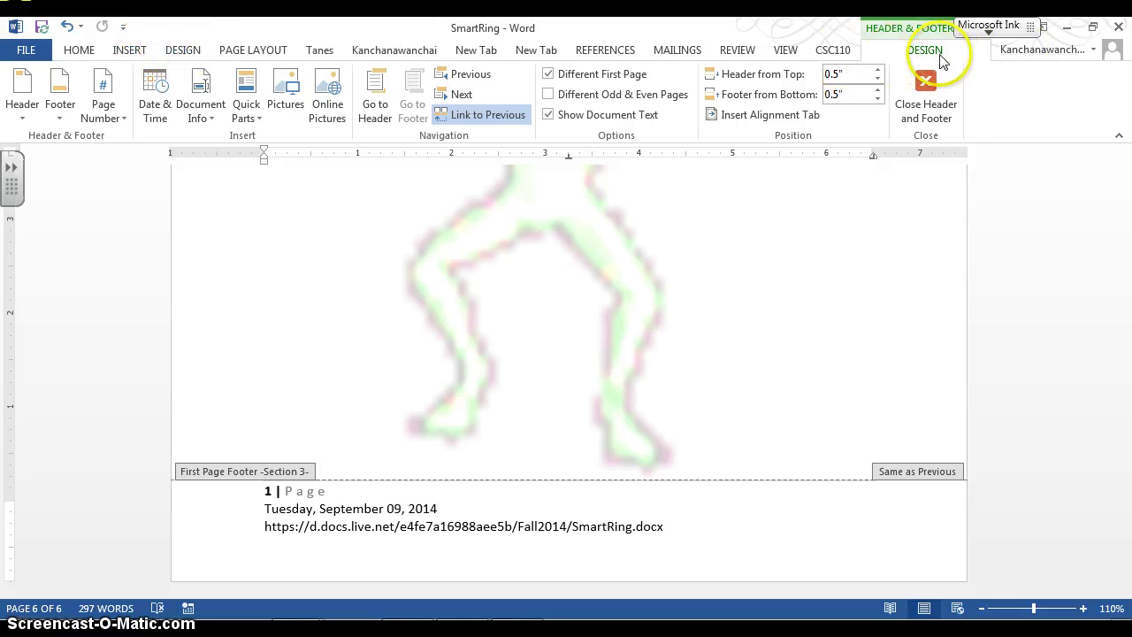
click(102, 108)
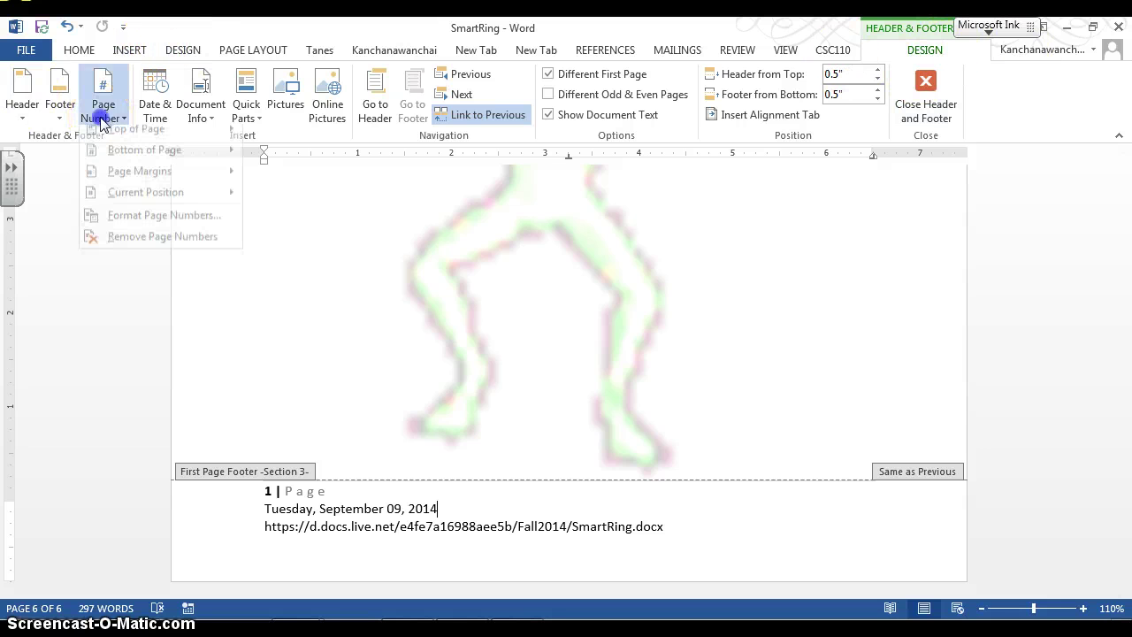
click(183, 248)
click(183, 226)
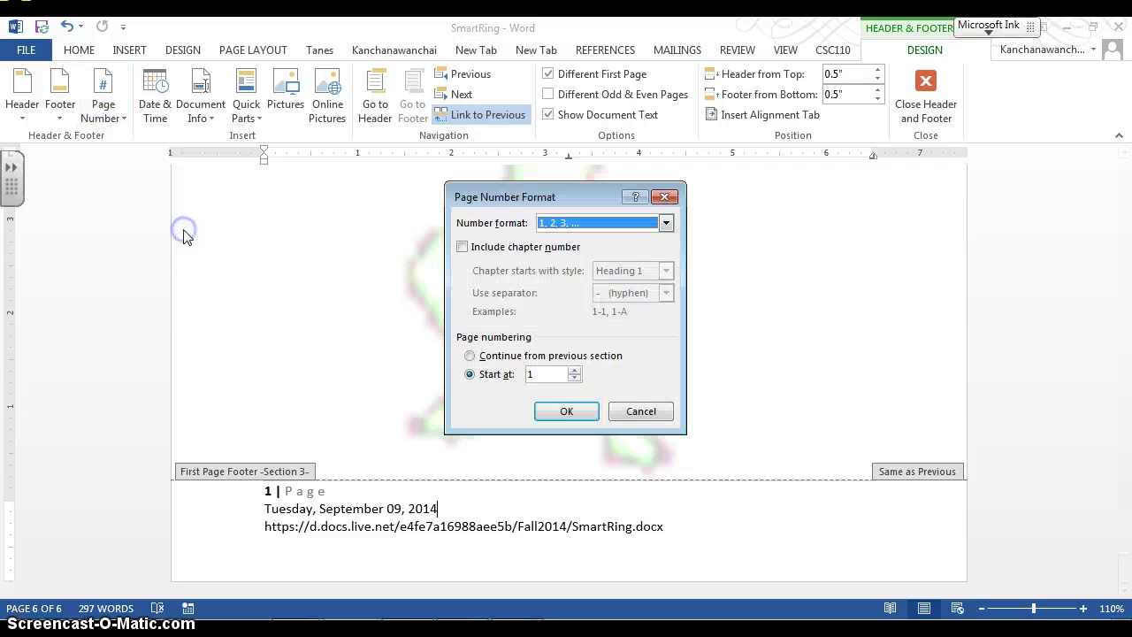
click(668, 222)
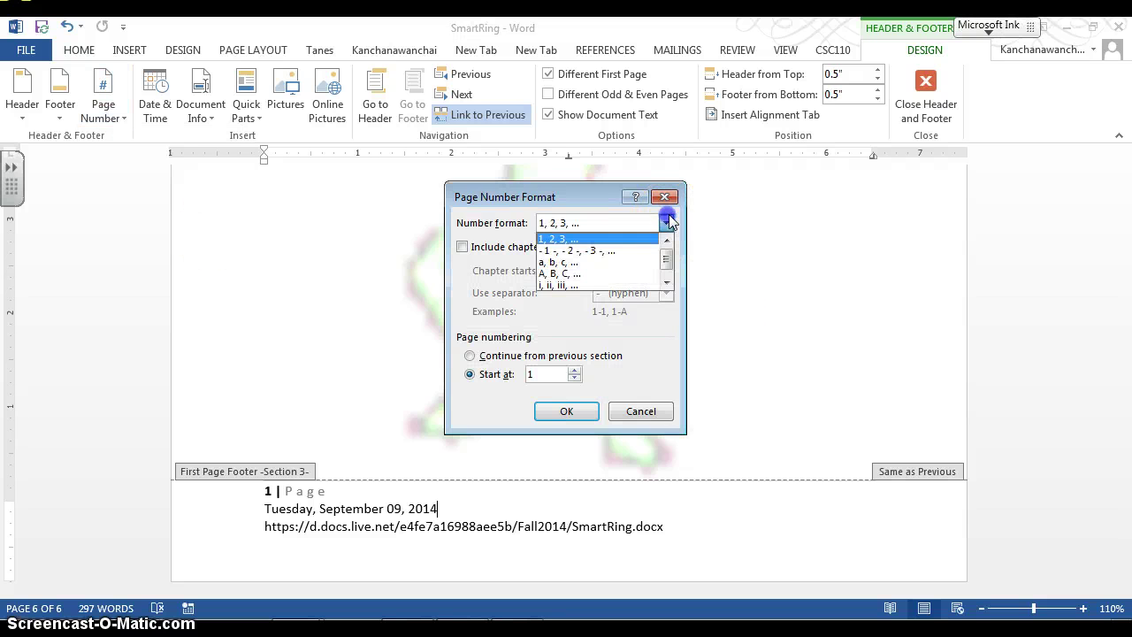
click(616, 273)
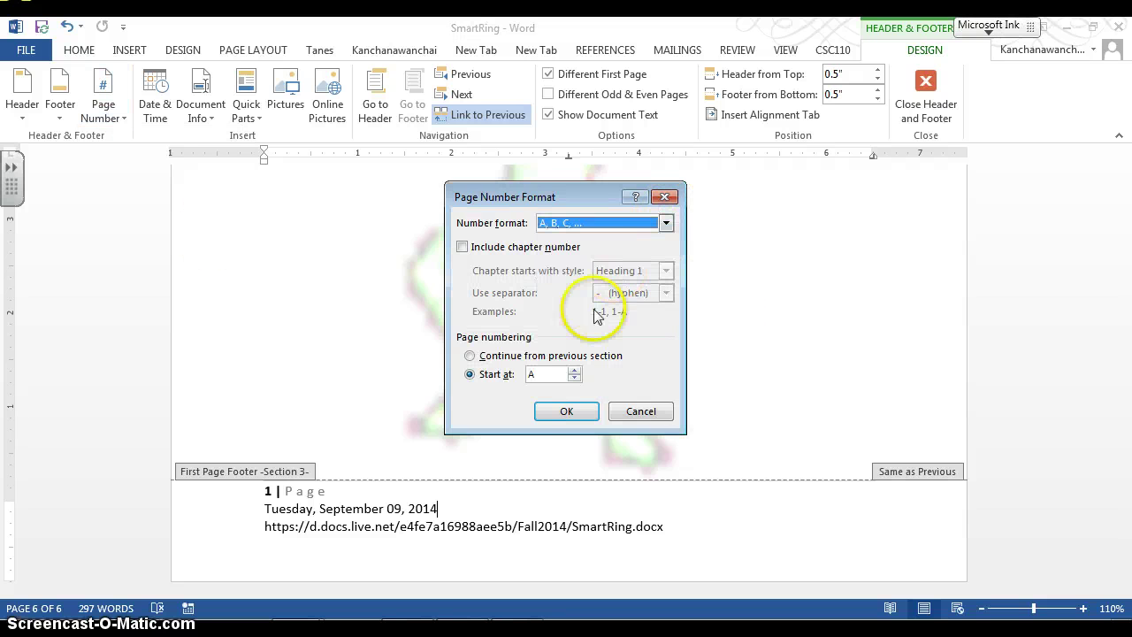
click(584, 414)
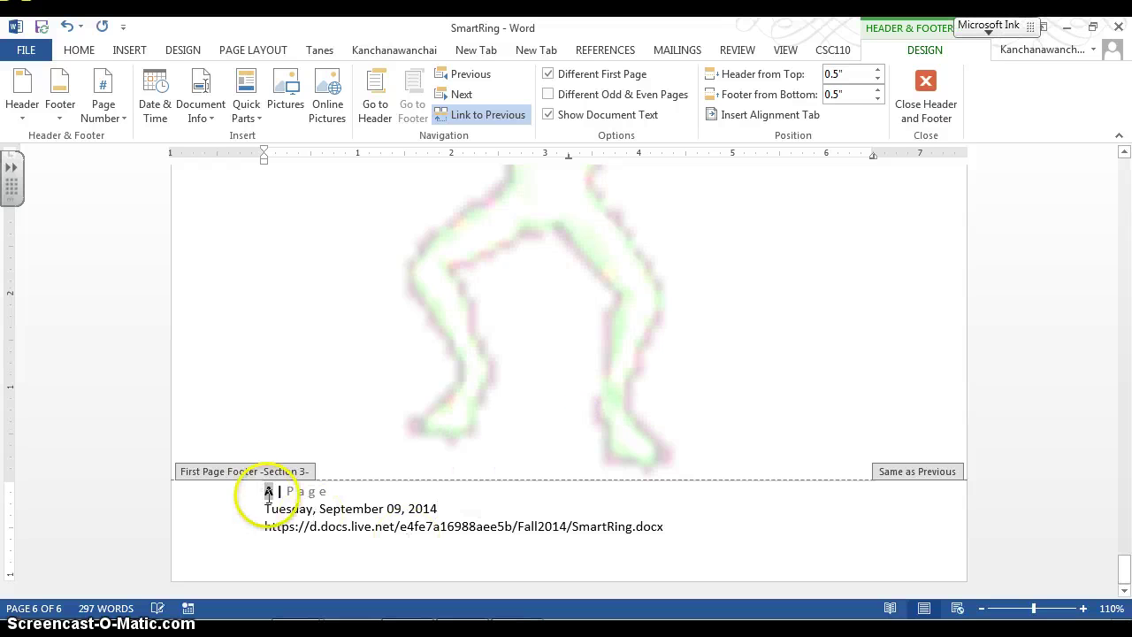
double_click(274, 356)
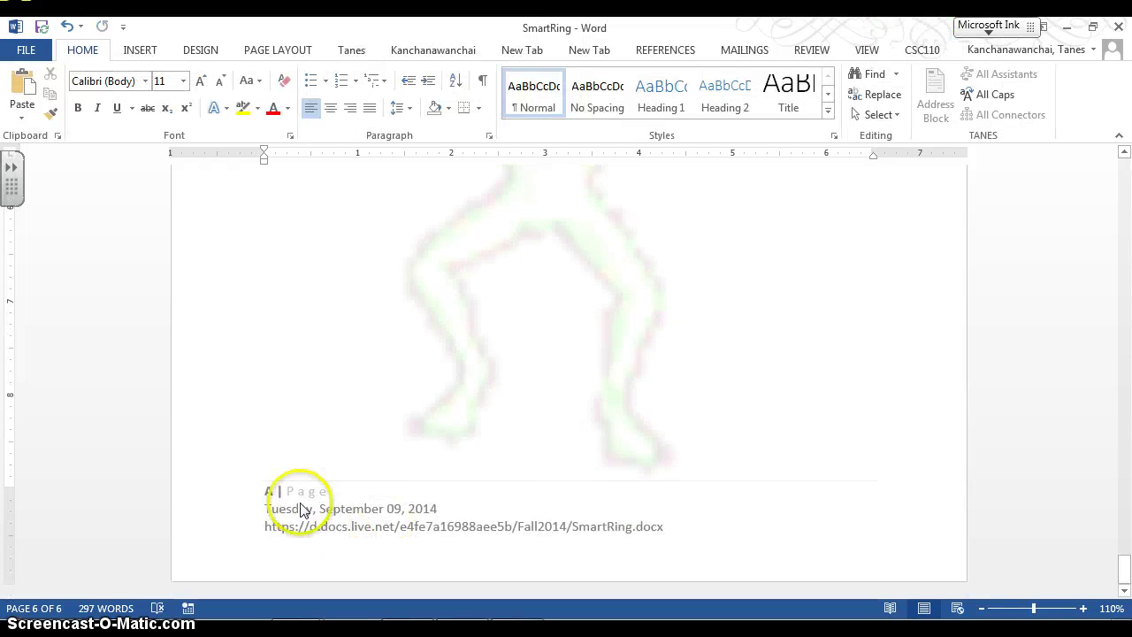
Review the footer page numbers from the appendix back through the body section to the front pages.
scroll(276, 496, up, 10)
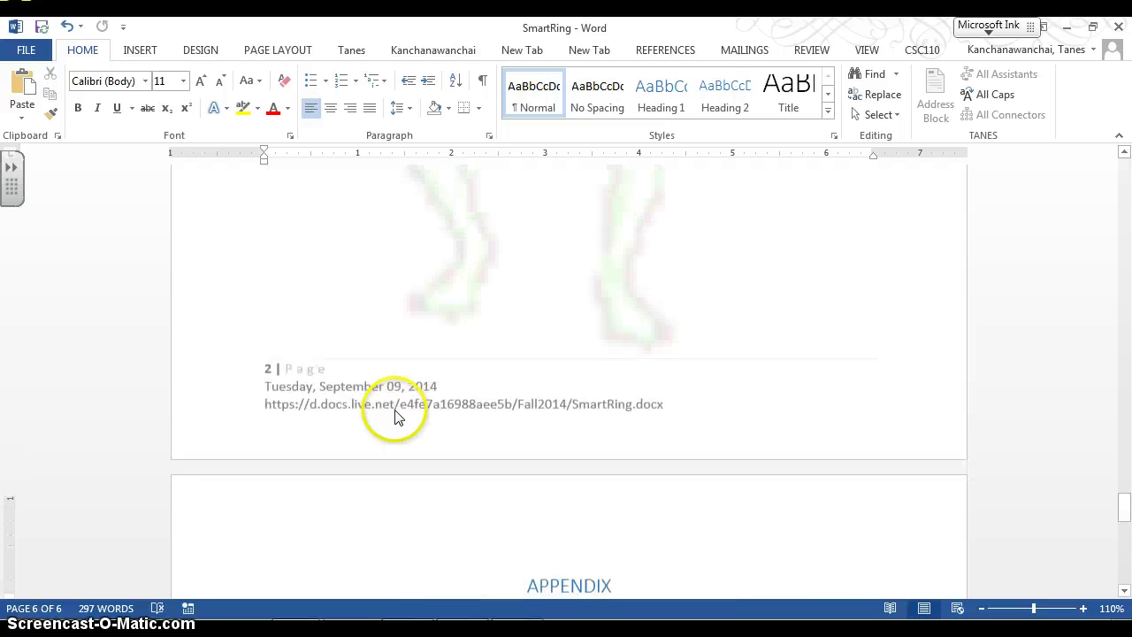
scroll(295, 394, up, 3)
scroll(294, 394, down, 5)
scroll(294, 394, up, 8)
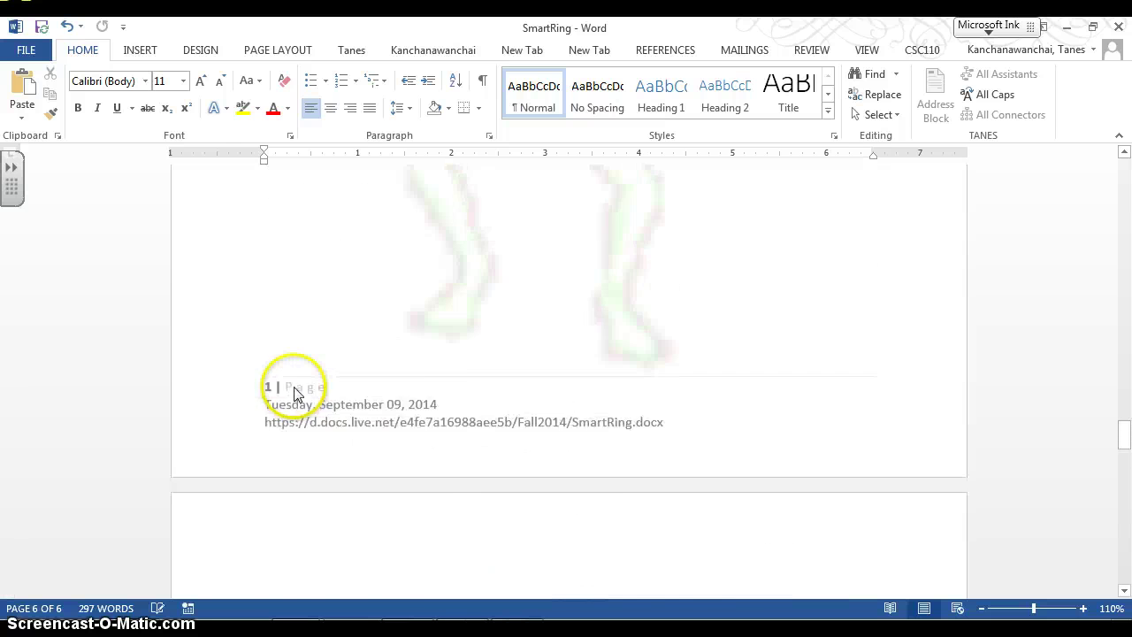
scroll(295, 389, up, 15)
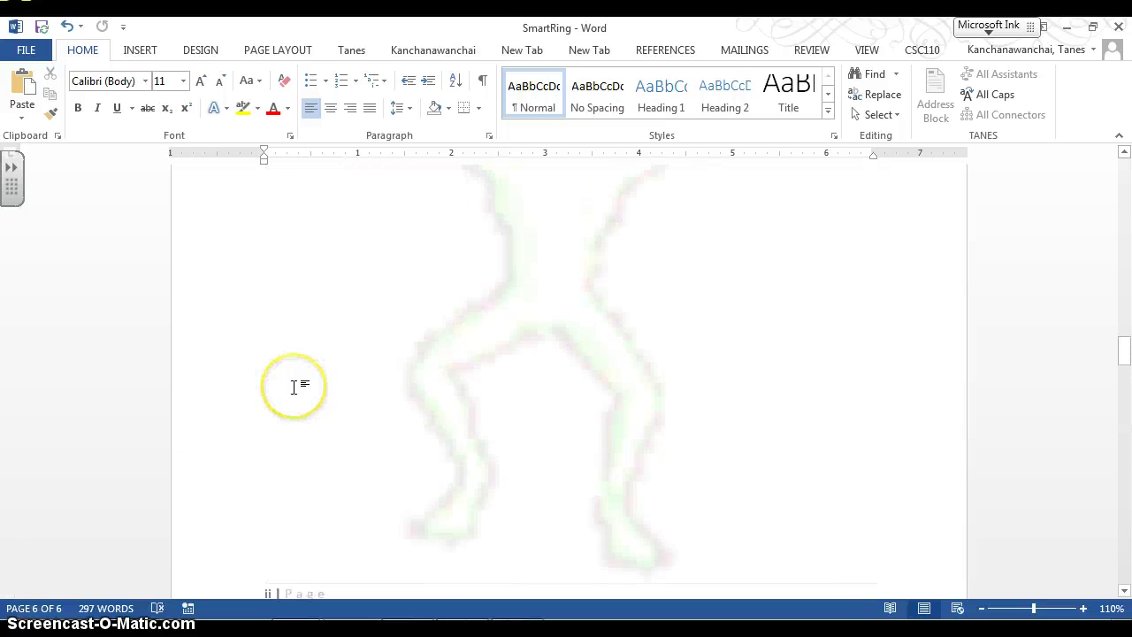
Format the Abstract page's title with the Heading 1 style and center it.
scroll(294, 386, down, 7)
scroll(293, 386, up, 3)
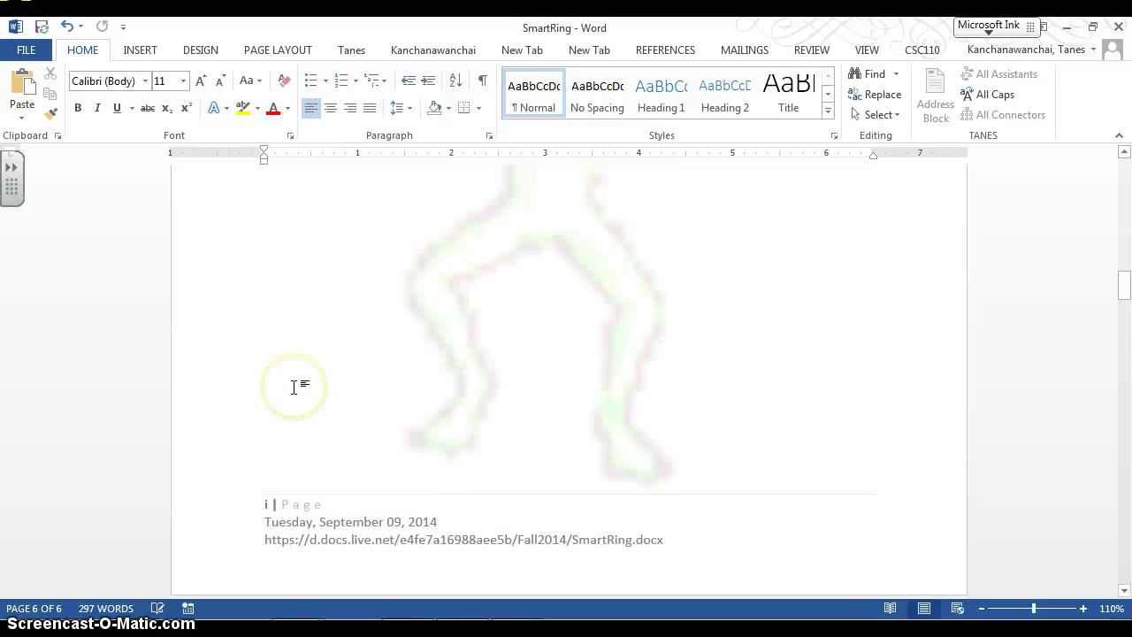
scroll(293, 386, up, 6)
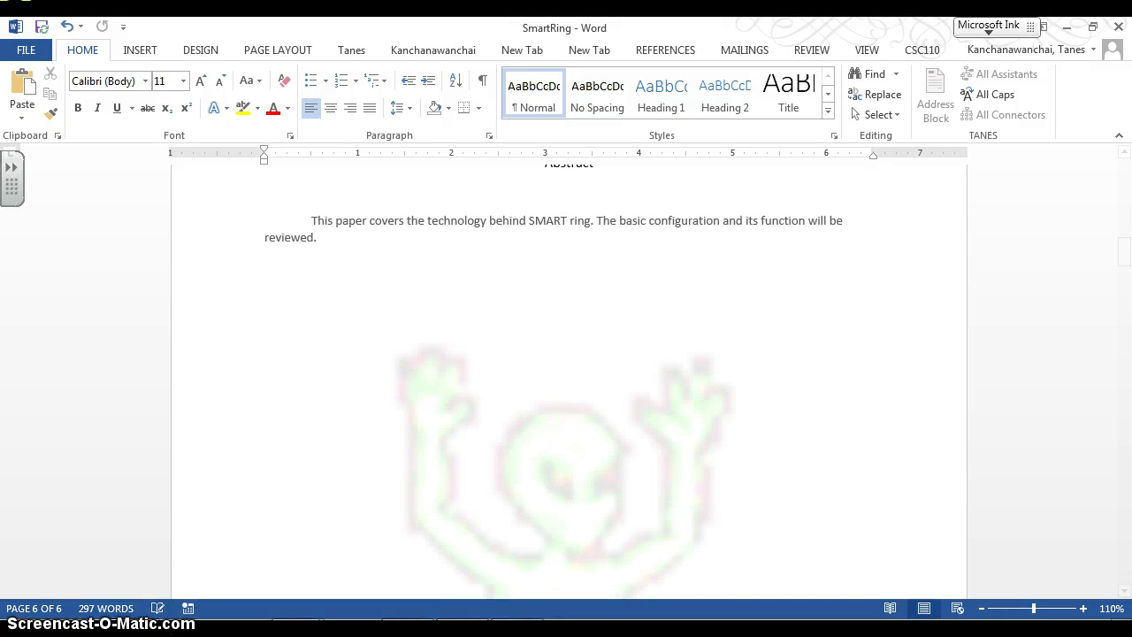
scroll(477, 335, up, 3)
double_click(569, 388)
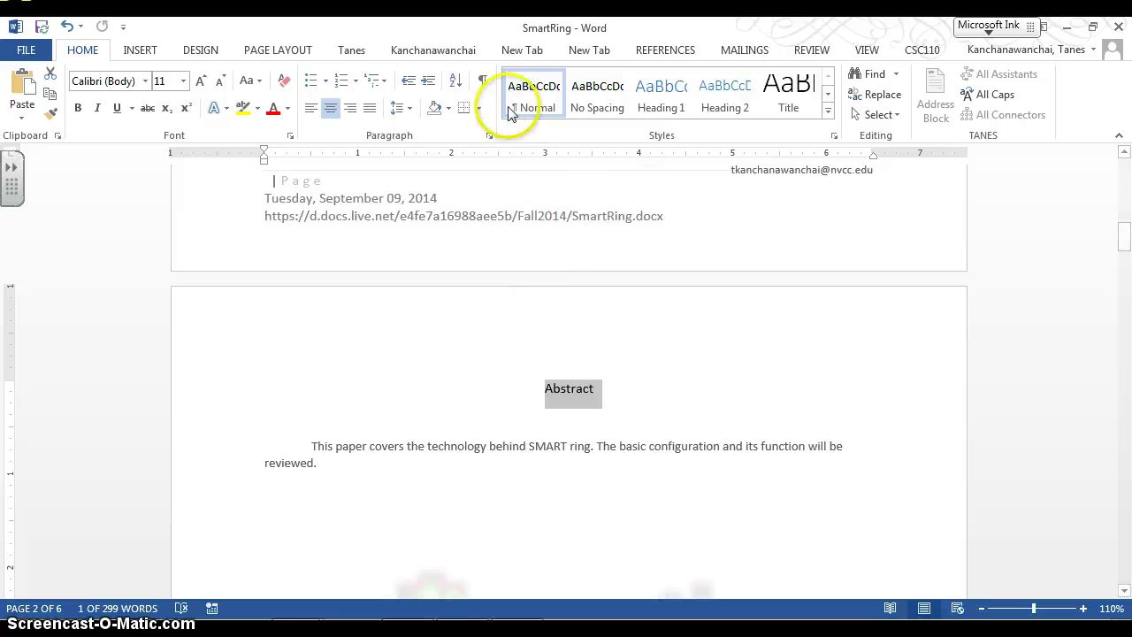
click(657, 102)
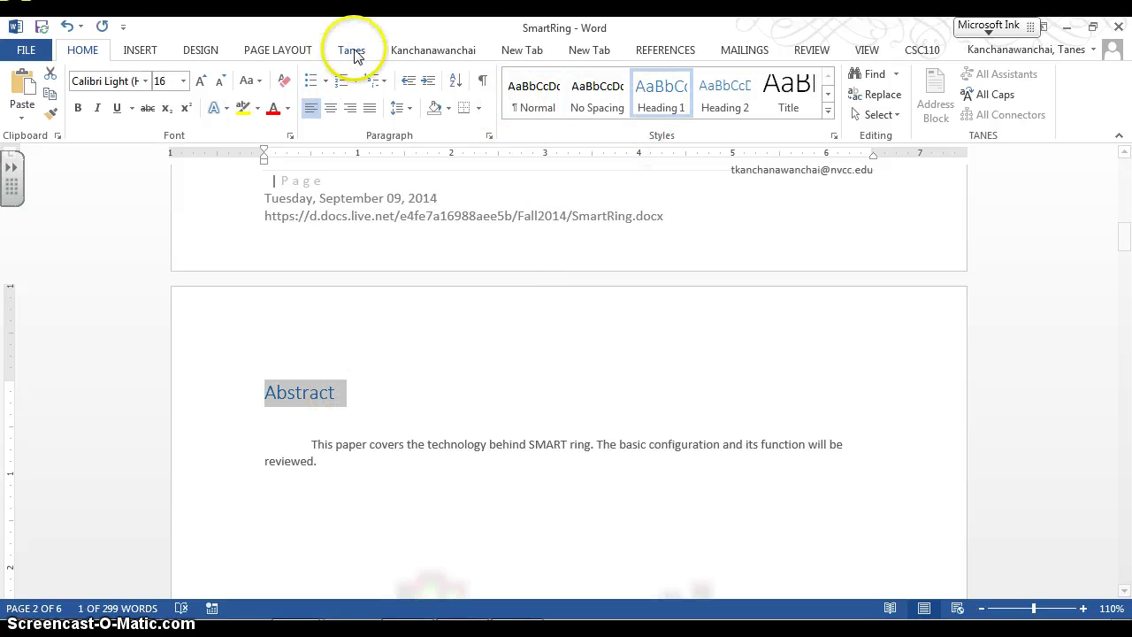
click(332, 108)
scroll(538, 424, down, 3)
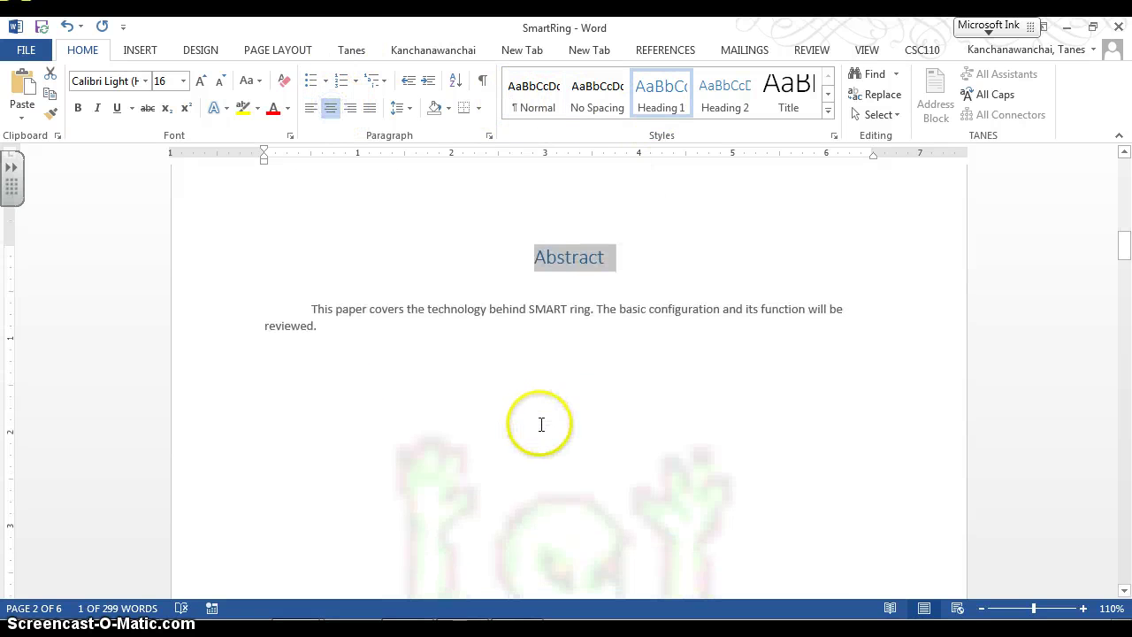
Examine the page number area in the cover page's footer and the Abstract page that follows it.
scroll(545, 418, up, 4)
scroll(546, 422, up, 3)
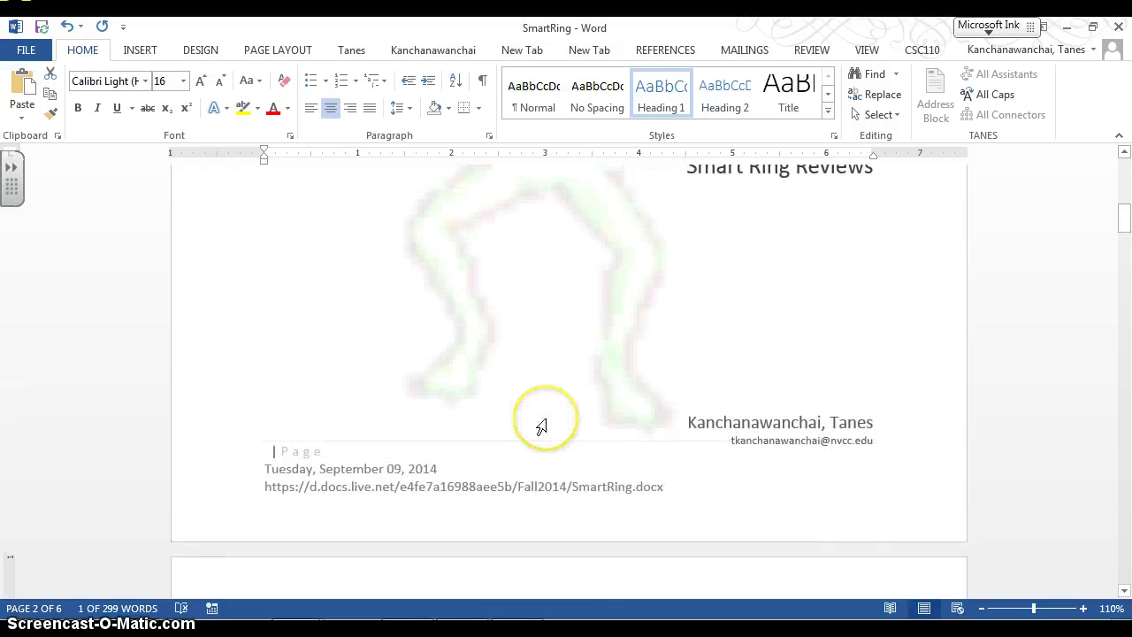
scroll(543, 427, up, 4)
scroll(543, 412, down, 6)
scroll(545, 422, up, 8)
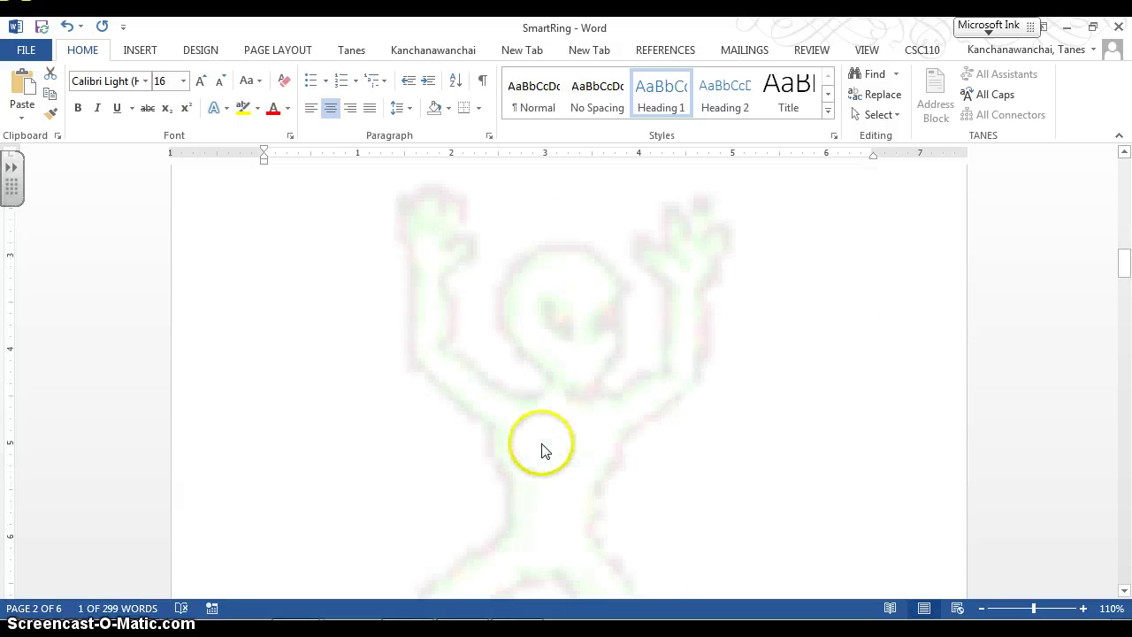
scroll(543, 450, down, 5)
scroll(534, 473, down, 3)
scroll(536, 455, up, 5)
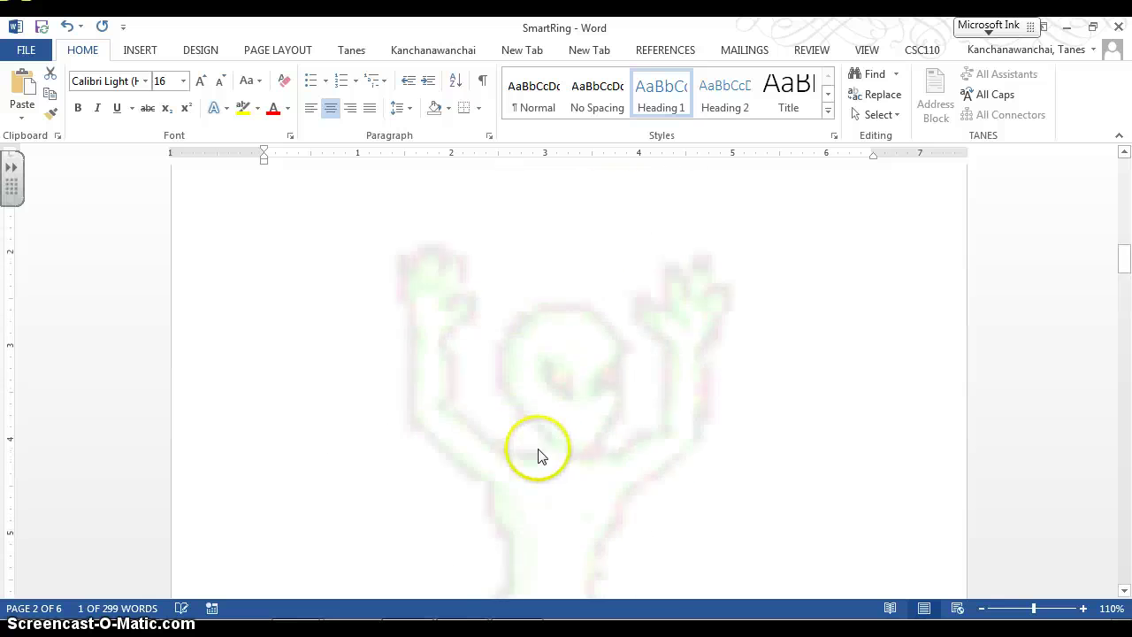
scroll(541, 454, down, 4)
scroll(543, 455, up, 1)
scroll(533, 475, down, 5)
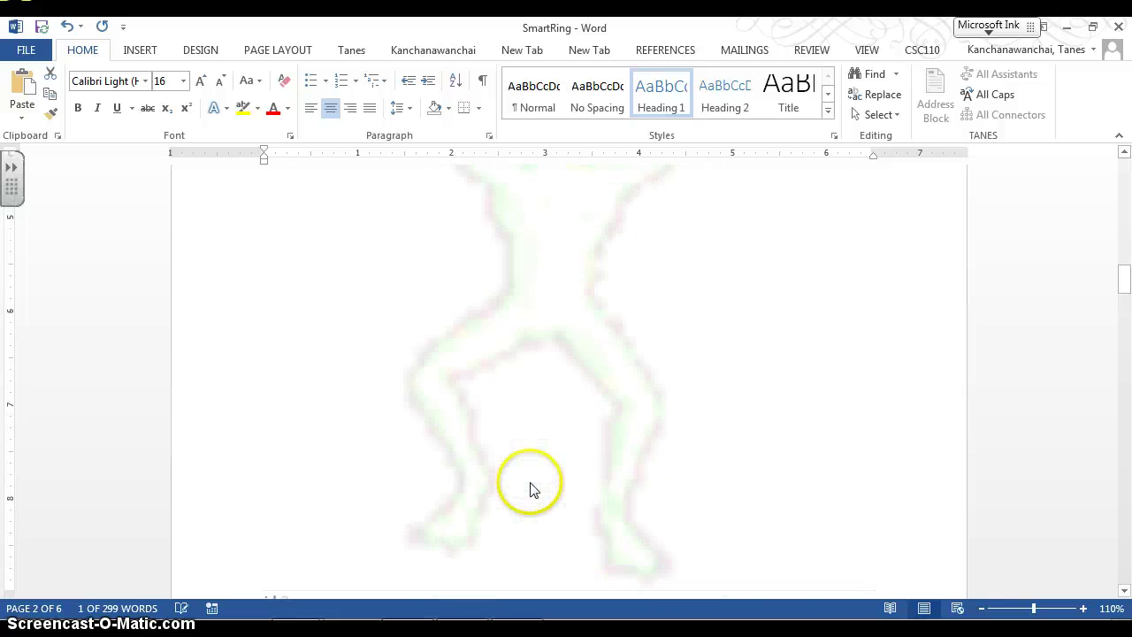
scroll(530, 482, up, 4)
click(354, 407)
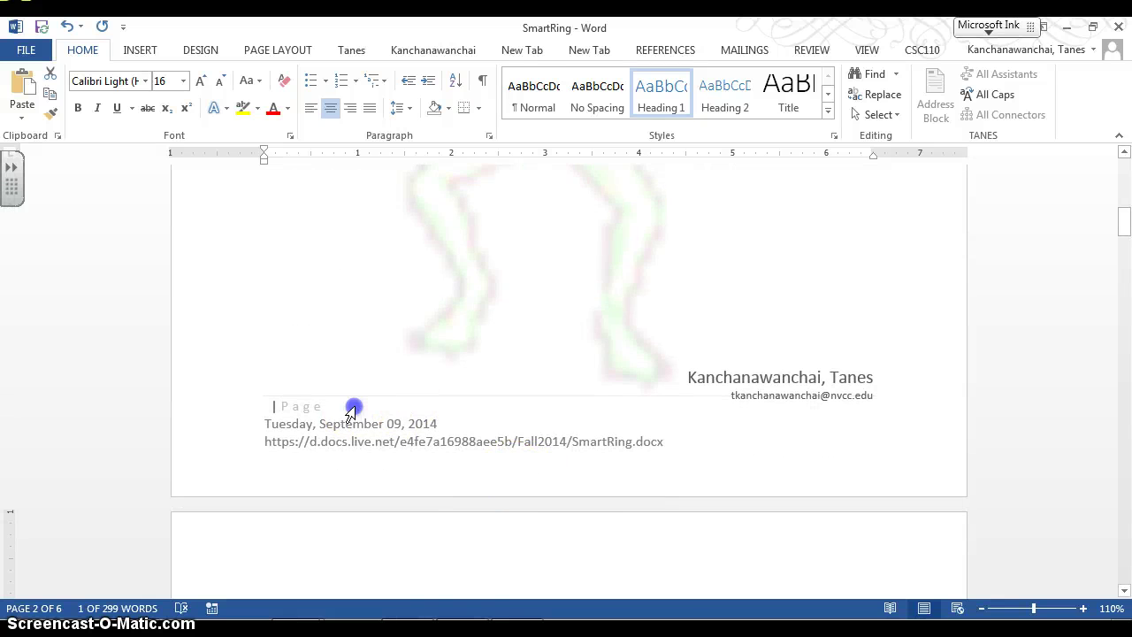
scroll(528, 508, down, 5)
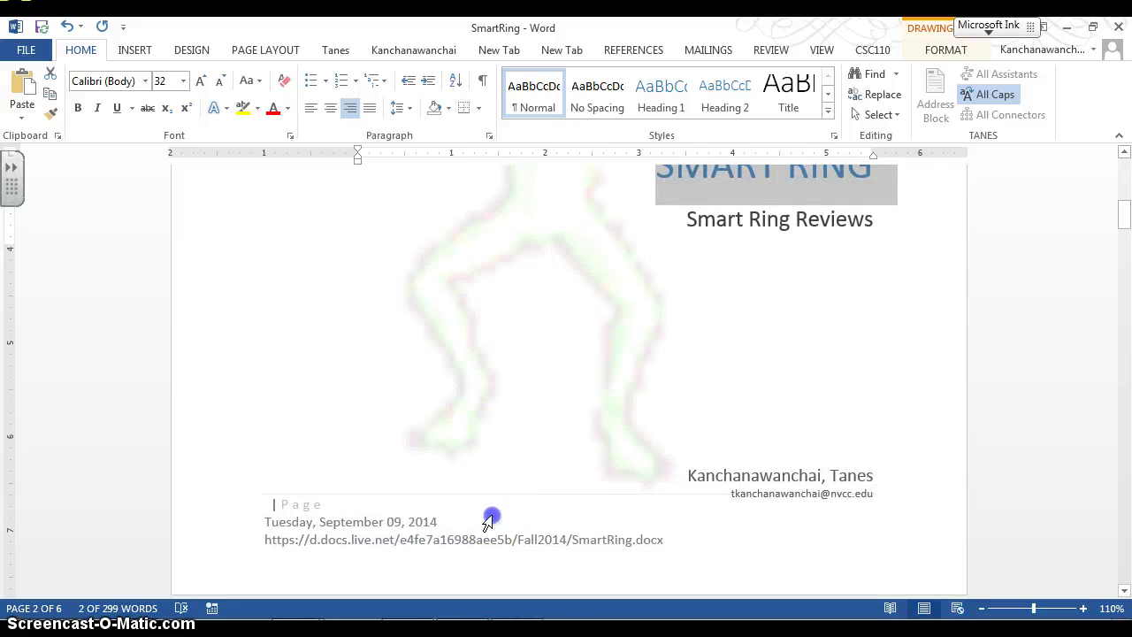
scroll(486, 530, up, 5)
scroll(476, 556, down, 5)
click(536, 563)
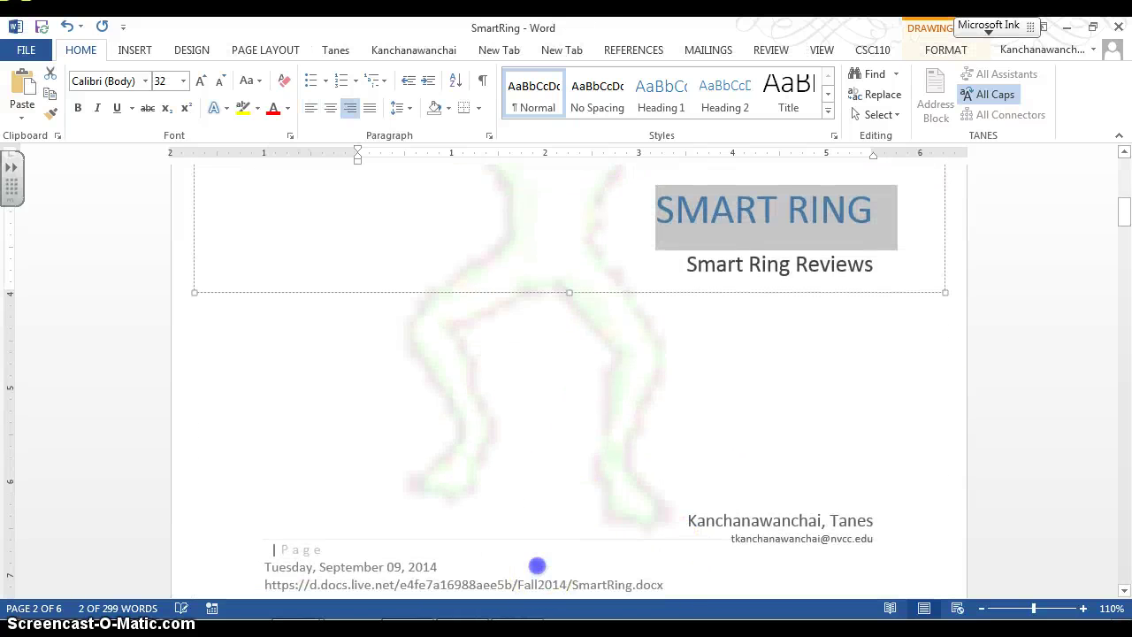
scroll(536, 563, up, 4)
scroll(770, 497, down, 5)
click(758, 470)
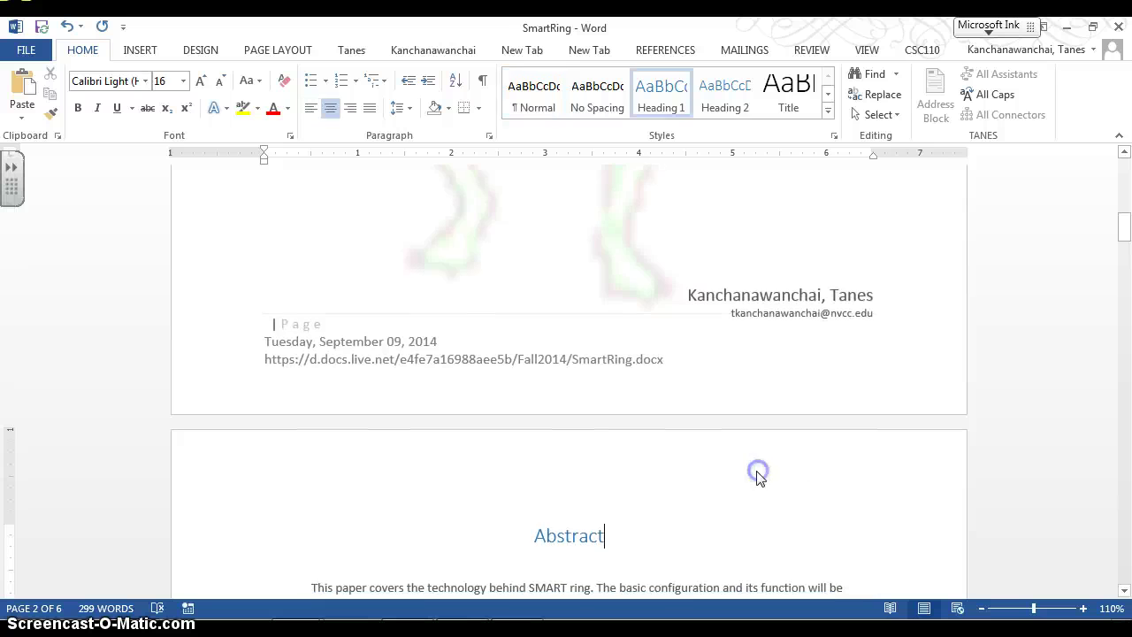
Open the cover page's footer, try it without the Different First Page option, and turn the option back on.
click(745, 400)
scroll(757, 516, up, 5)
scroll(761, 522, down, 5)
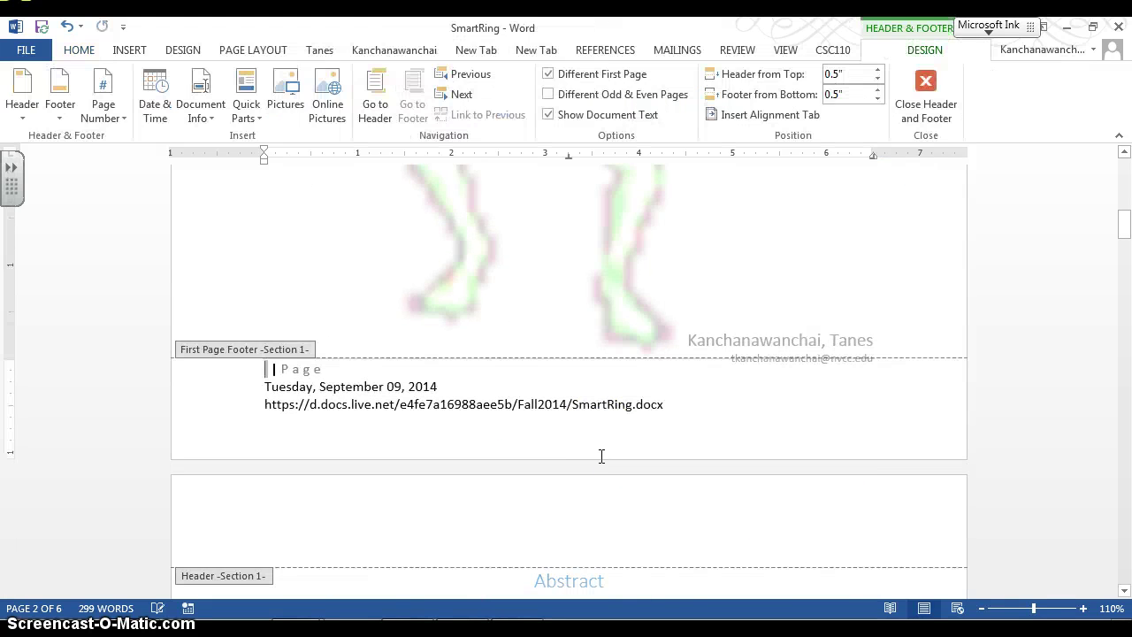
click(550, 73)
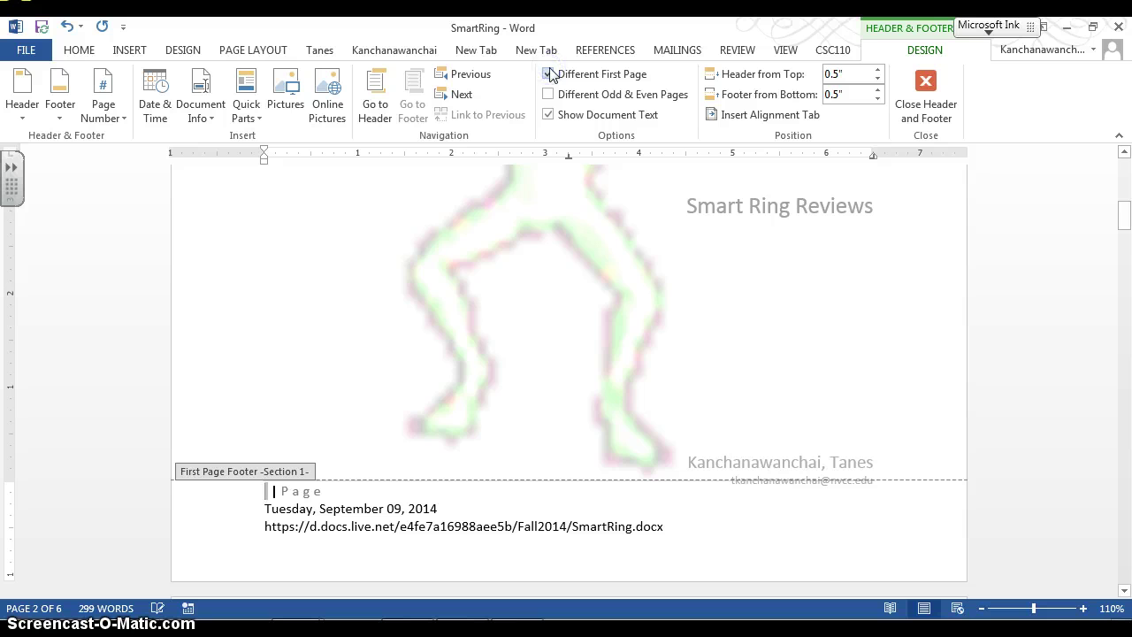
middle_click(327, 495)
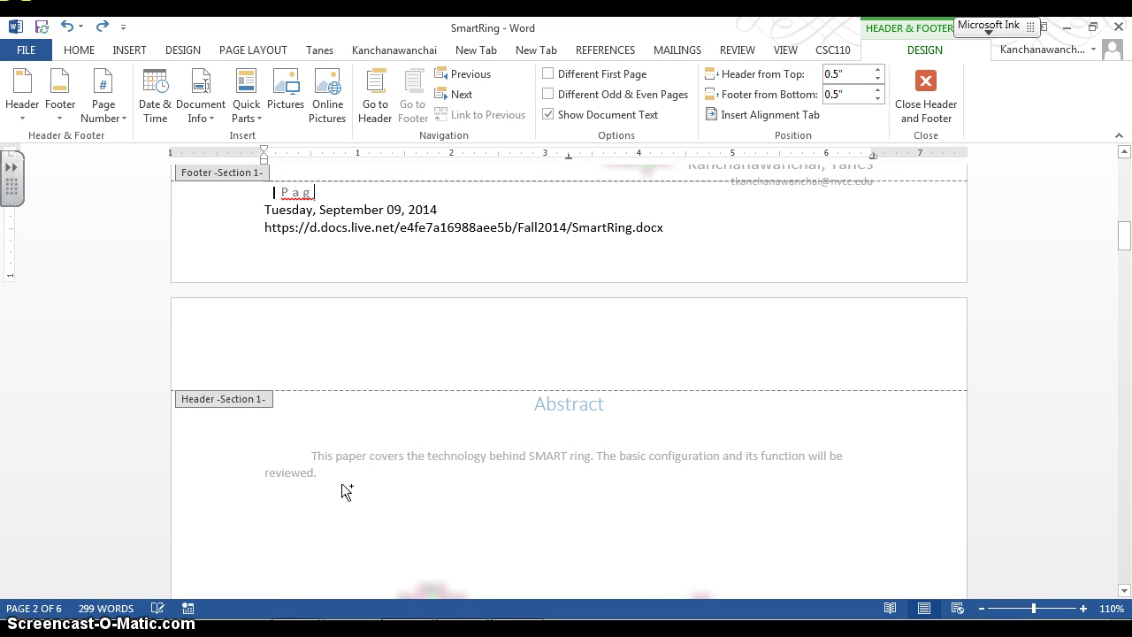
click(539, 141)
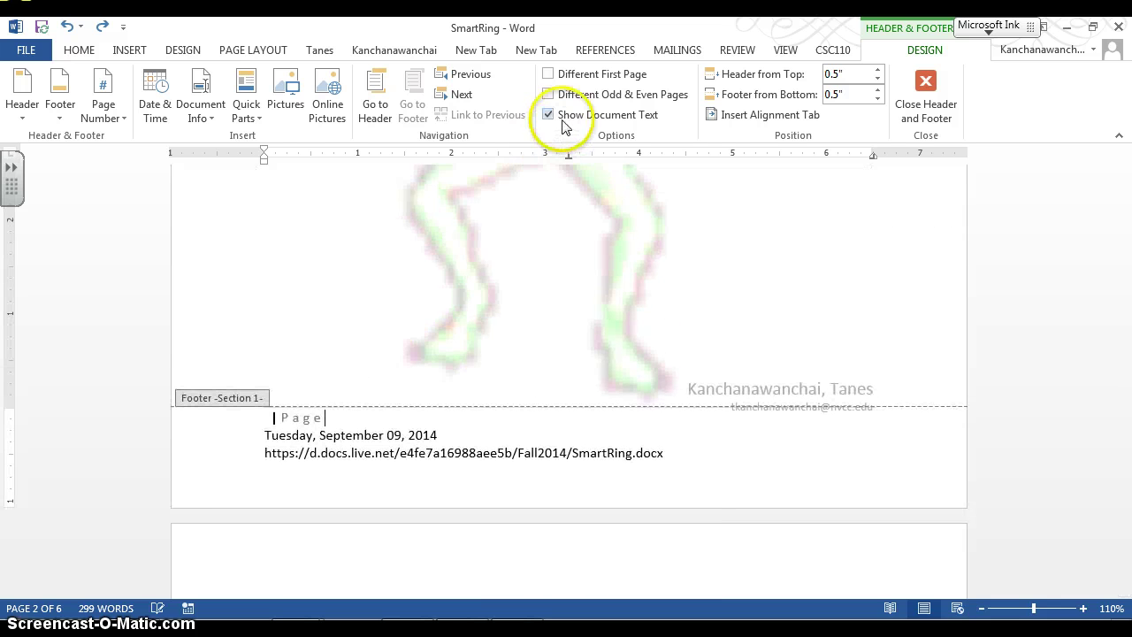
scroll(551, 78, up, 1)
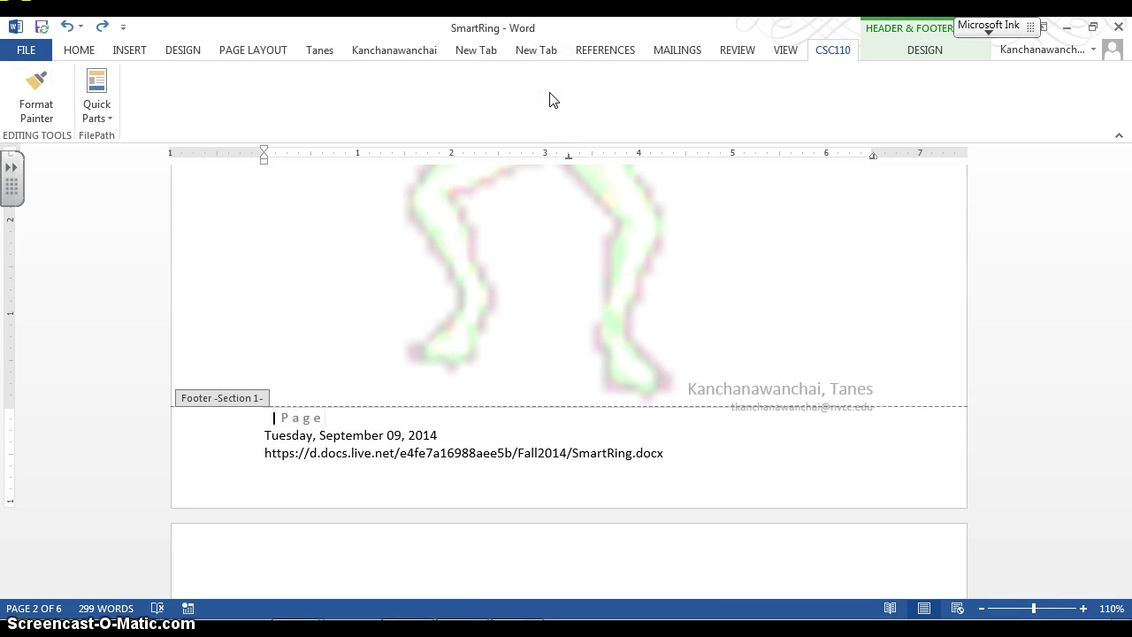
click(915, 55)
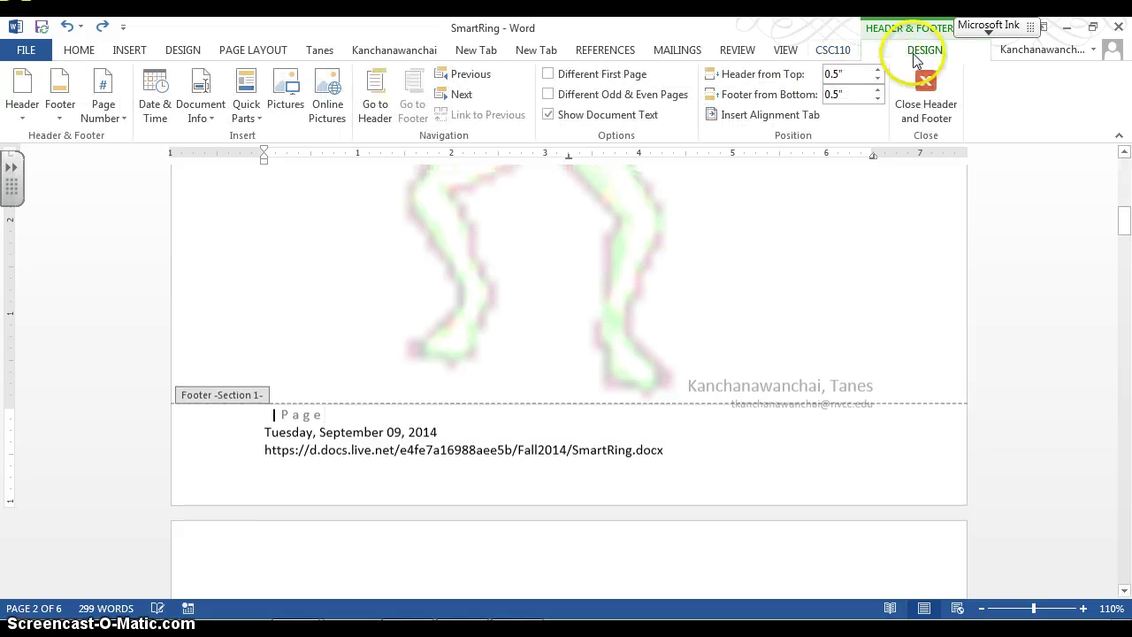
click(548, 75)
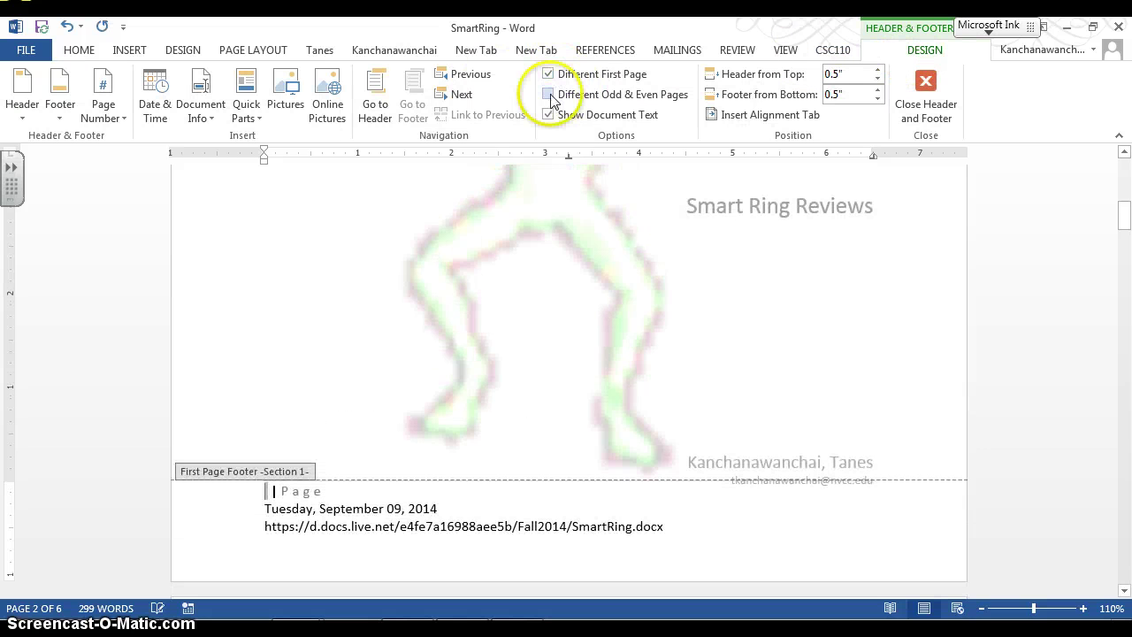
Check the cover page's footer against the Abstract page in the header and footer view, and close that view.
click(623, 314)
scroll(645, 387, down, 5)
scroll(679, 295, up, 2)
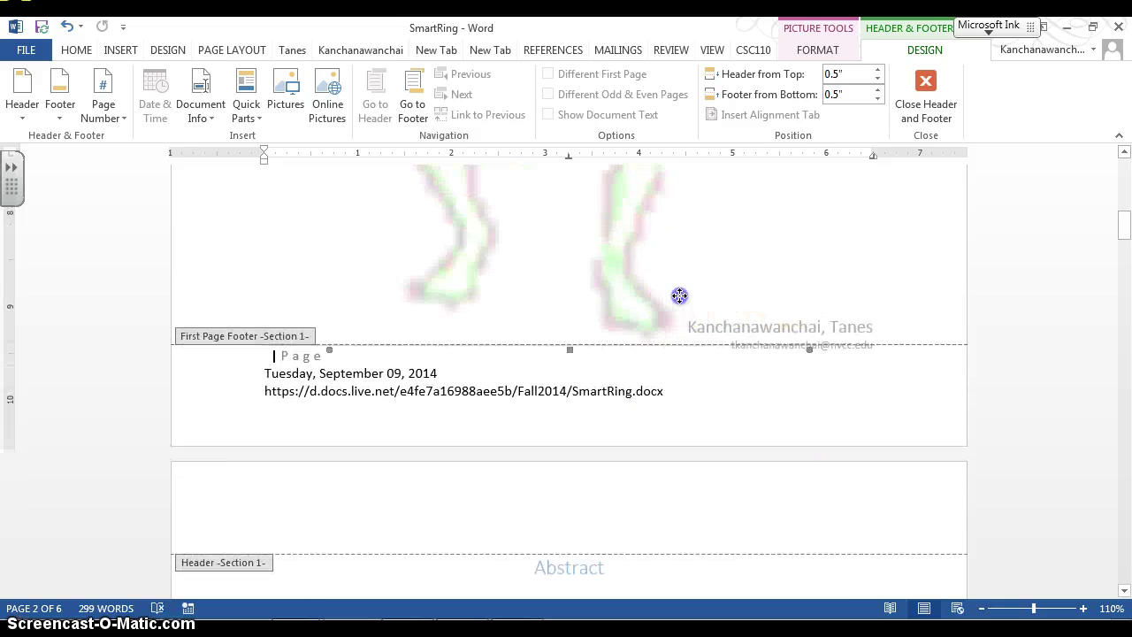
click(679, 295)
scroll(694, 319, down, 5)
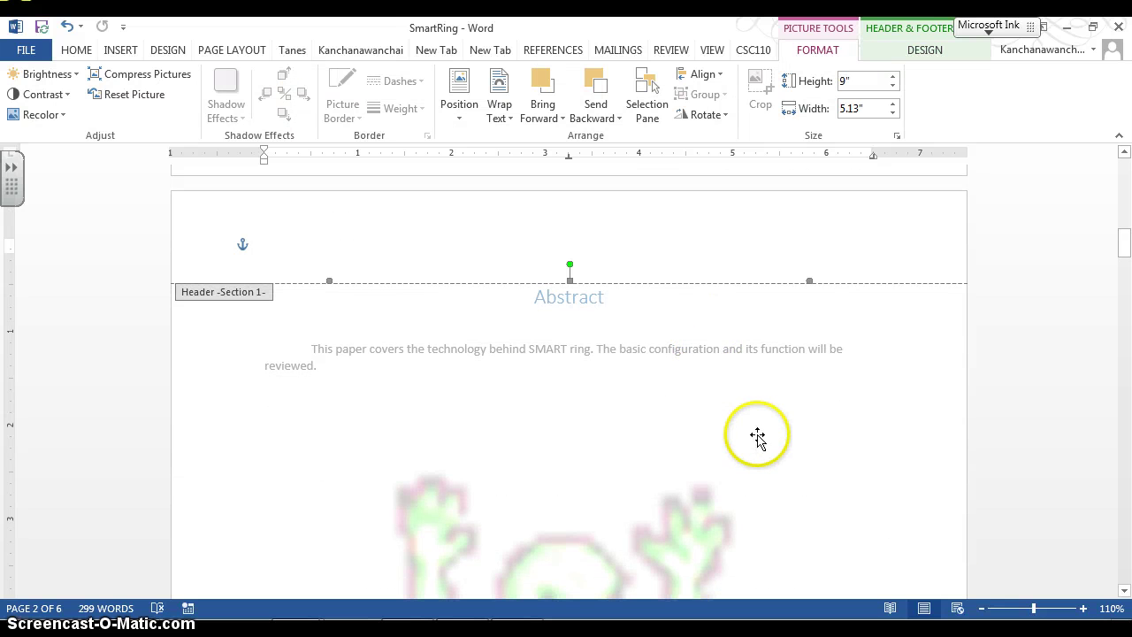
scroll(880, 429, up, 5)
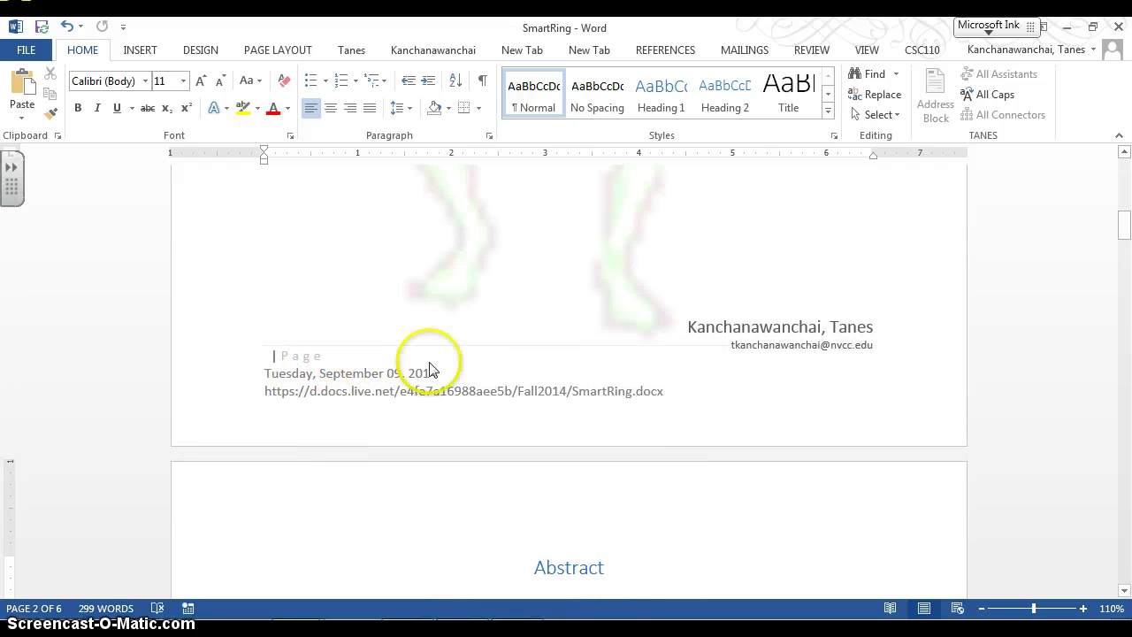
Check the page numbers in the table of contents and return to the cover page's footer.
scroll(430, 369, down, 20)
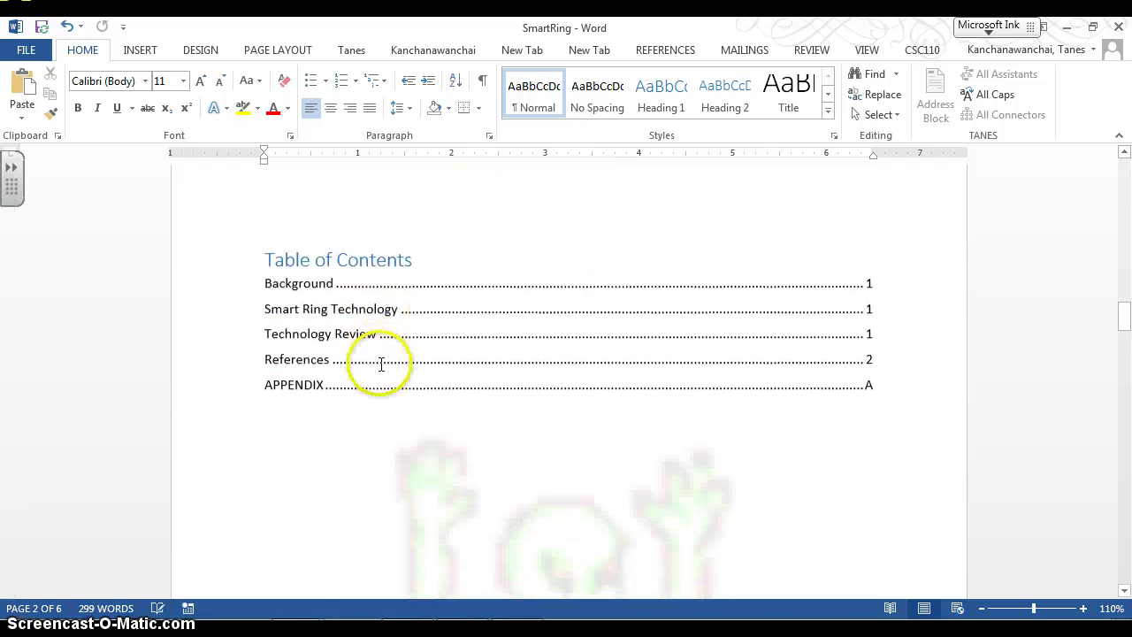
scroll(381, 363, up, 20)
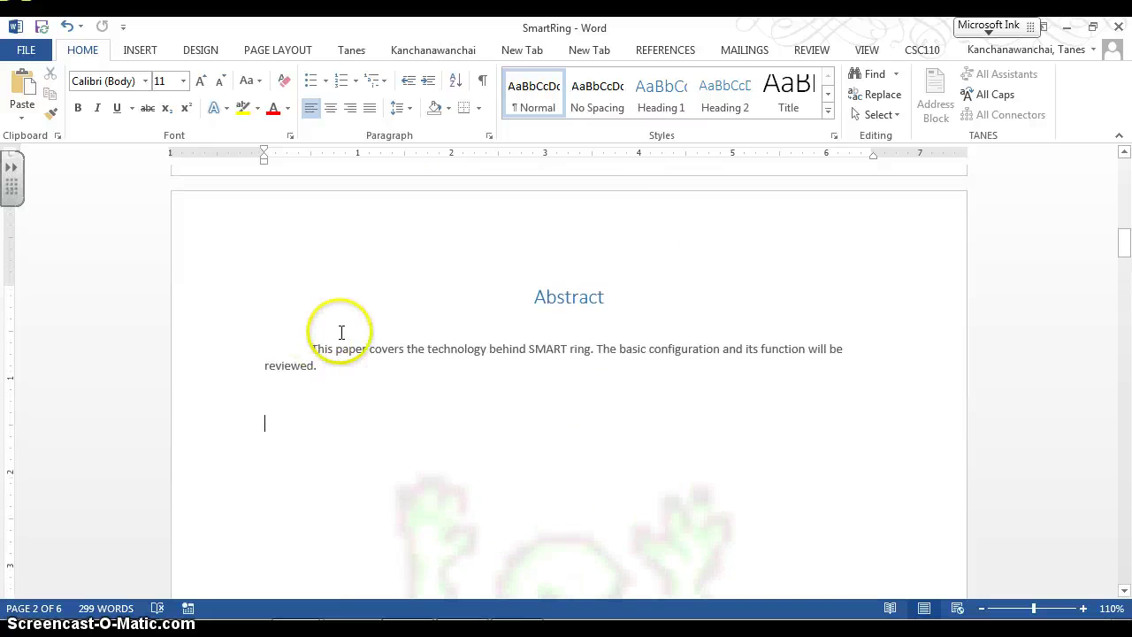
scroll(342, 332, up, 5)
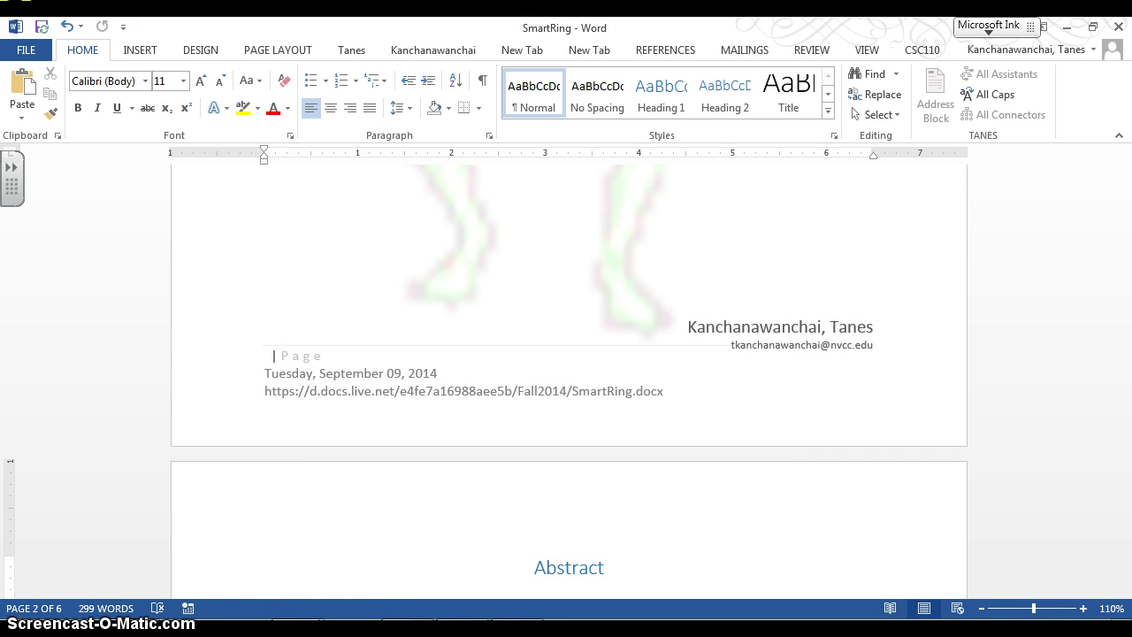
Switch to the ASSIGNMENT1-Word2013 document and read the requirement on the Abstract's page number and the cover page's pagination.
key(alt+Tab)
scroll(291, 367, up, 4)
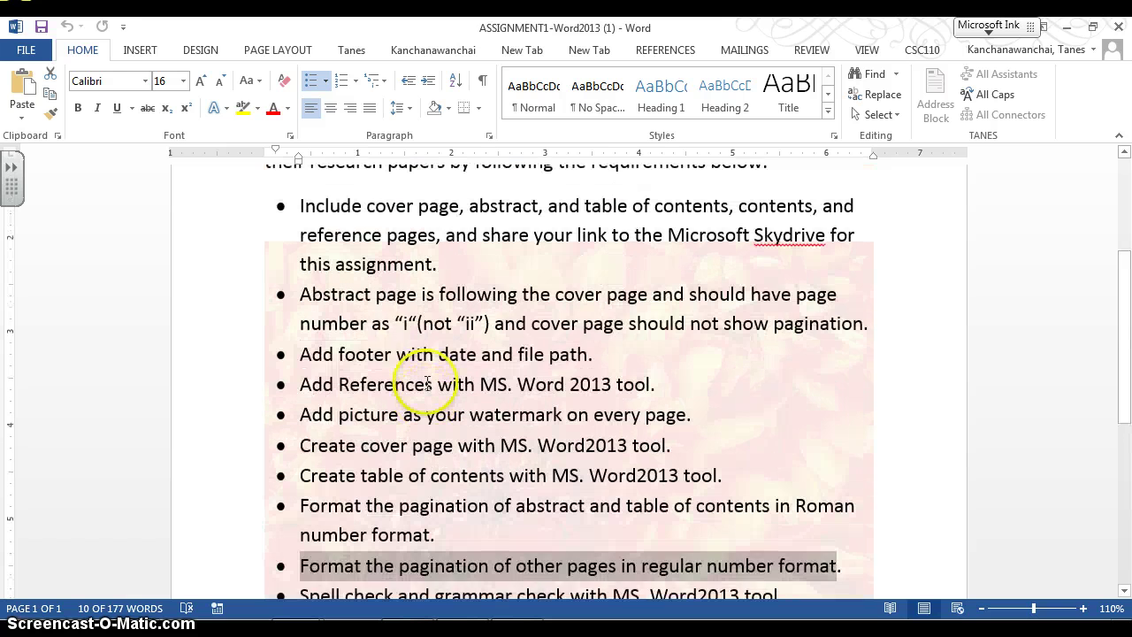
click(489, 324)
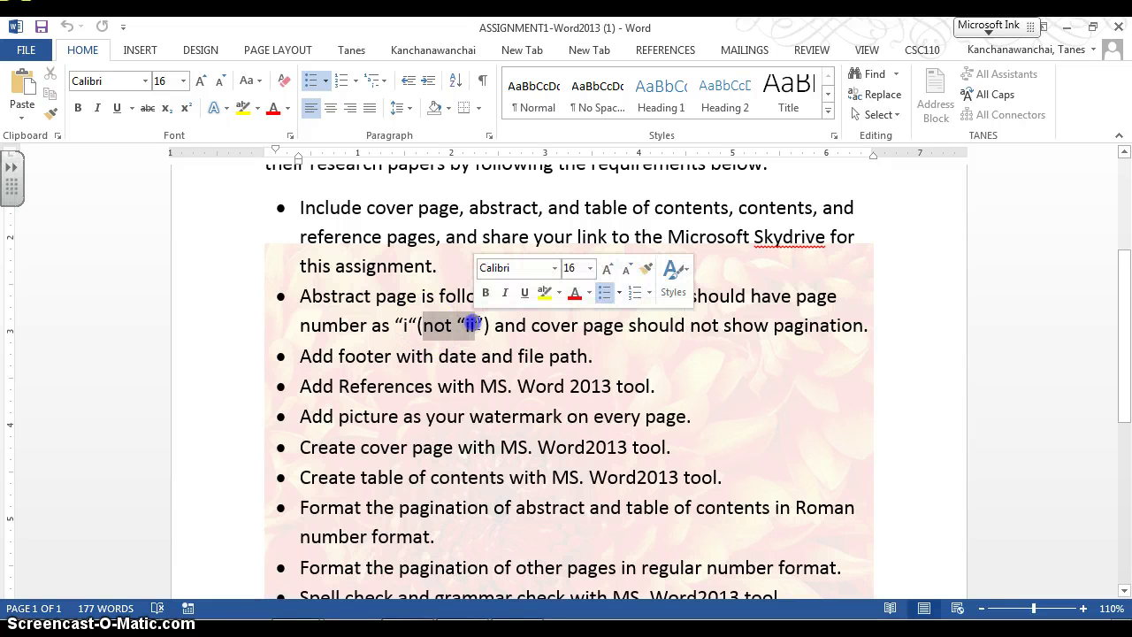
click(414, 322)
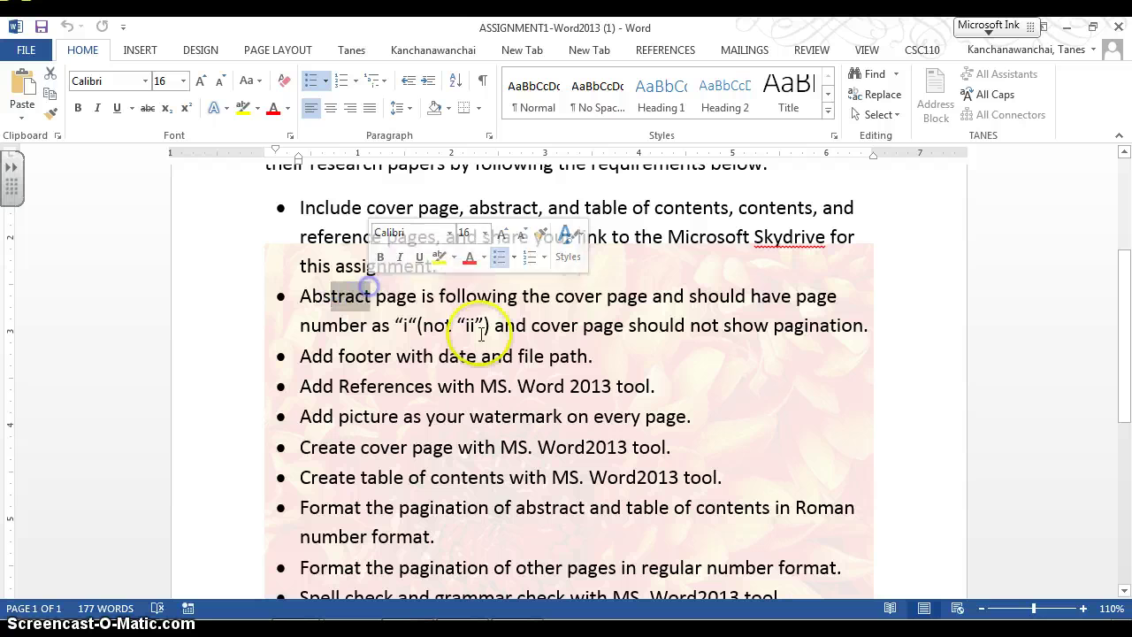
double_click(470, 324)
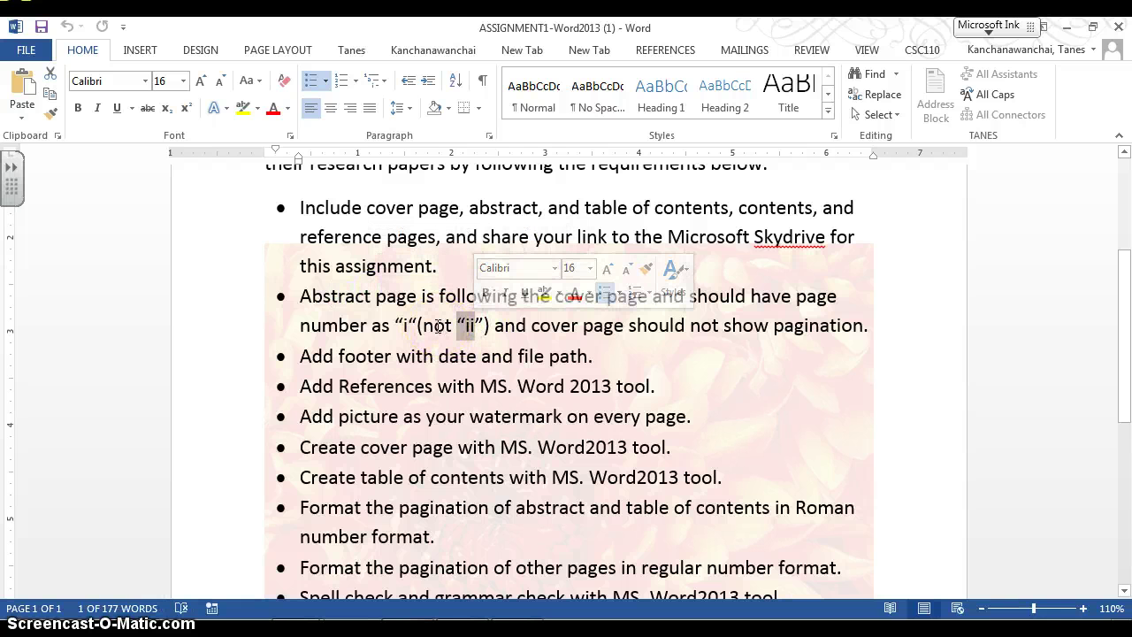
drag(531, 326, 870, 336)
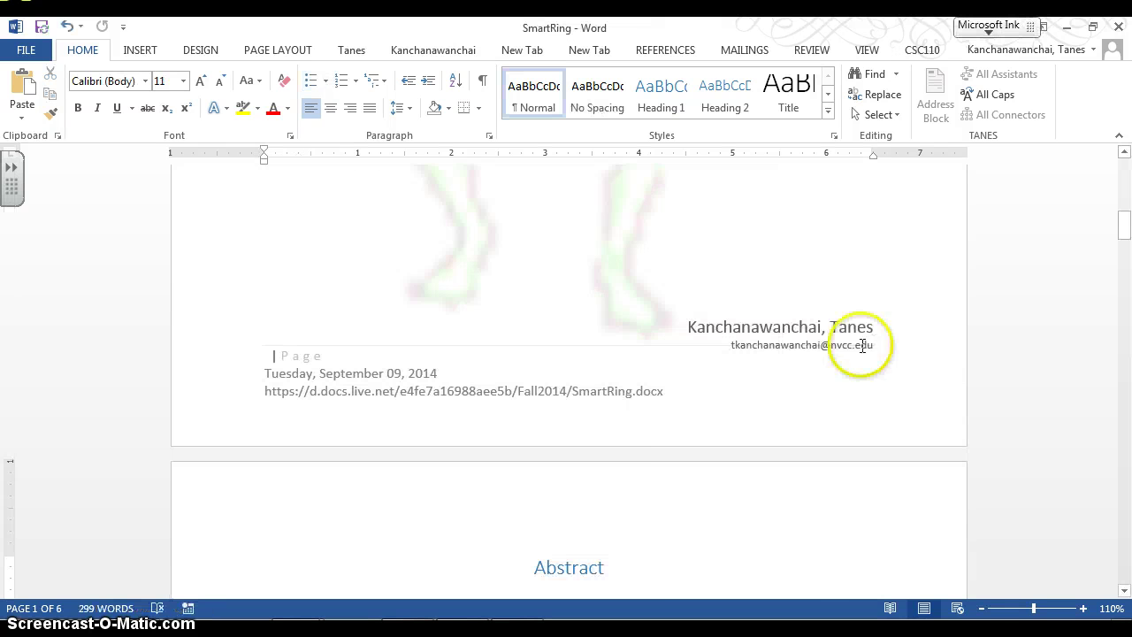
Review the SmartRing cover page from its title down to the footer against the pagination requirement.
scroll(857, 348, up, 3)
scroll(790, 351, up, 5)
scroll(790, 351, down, 7)
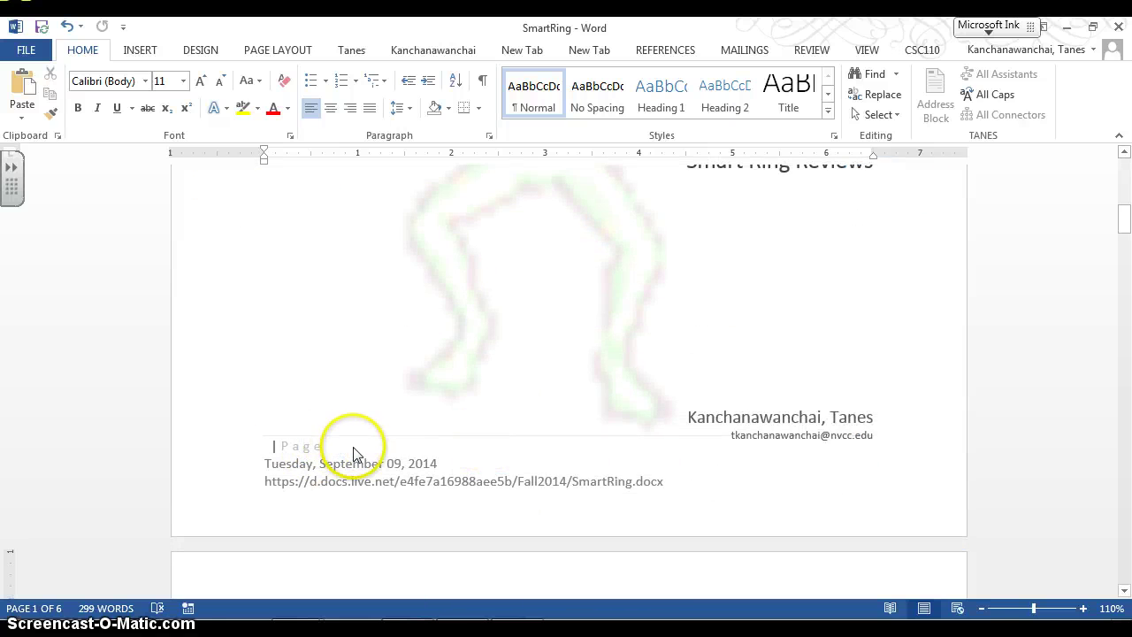
click(351, 451)
scroll(677, 525, down, 6)
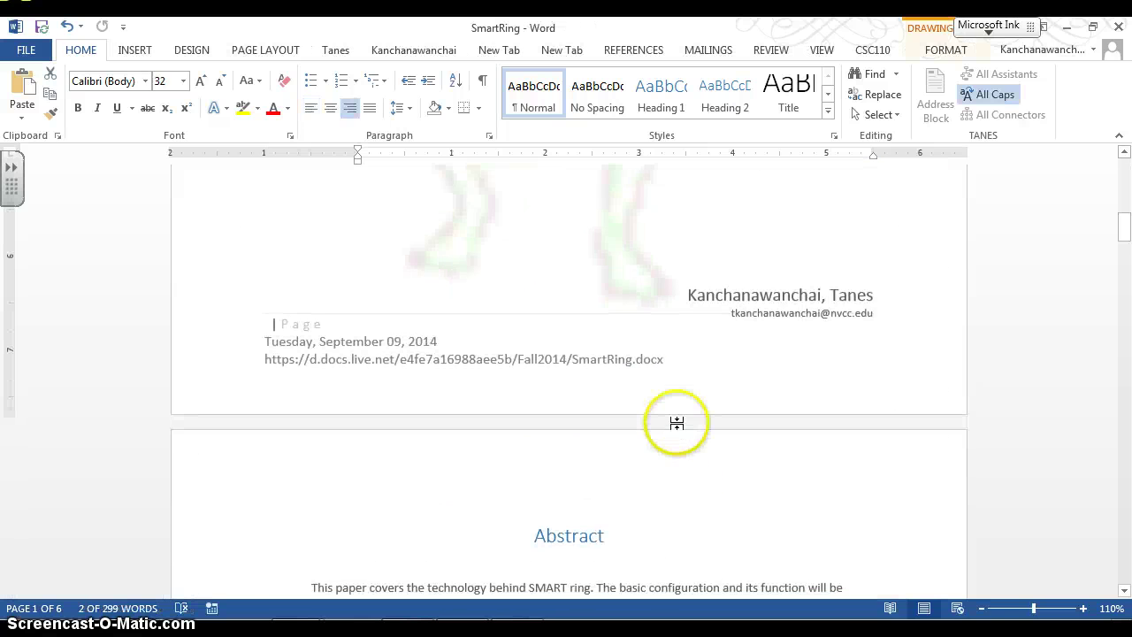
click(686, 384)
scroll(676, 512, down, 5)
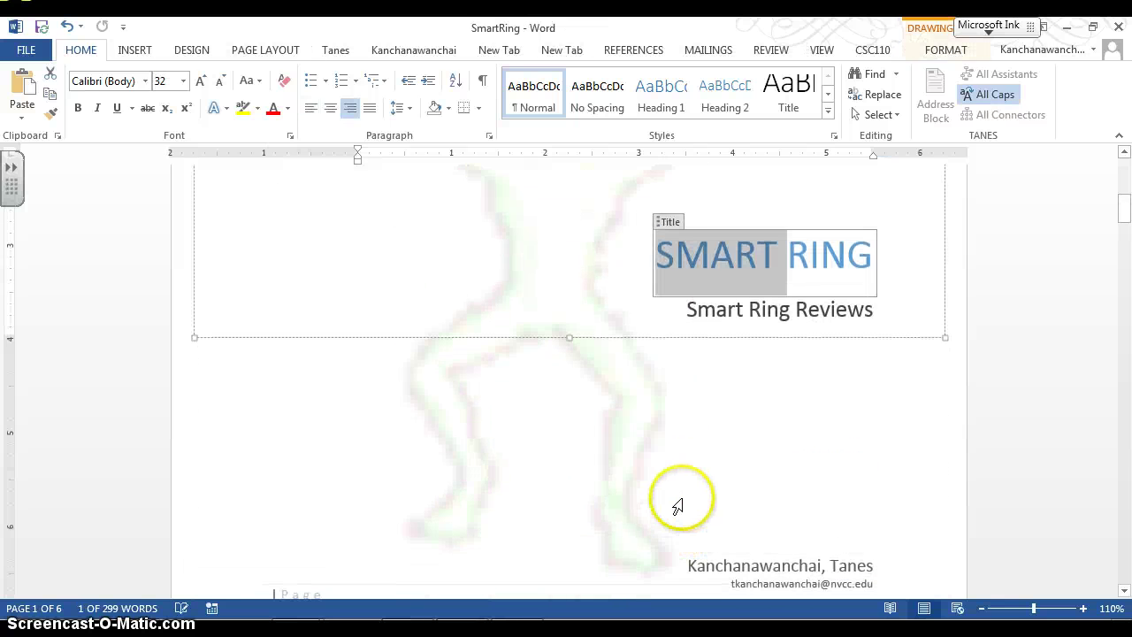
click(412, 397)
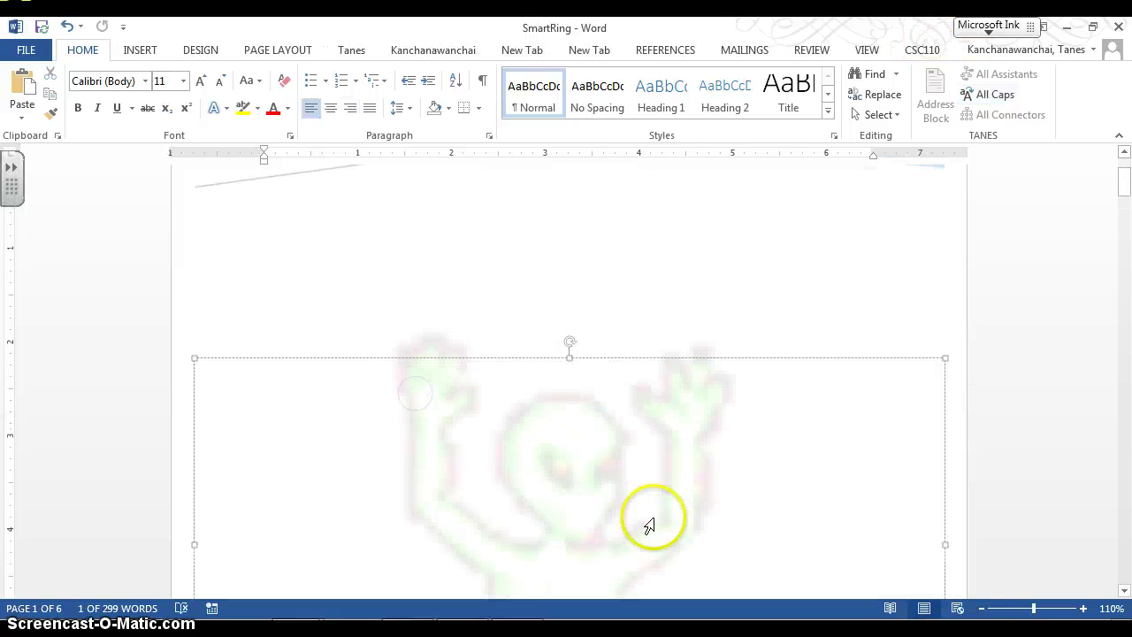
Review the cover page from its title to its footer and the start of the Abstract page.
scroll(649, 523, down, 3)
scroll(776, 495, down, 5)
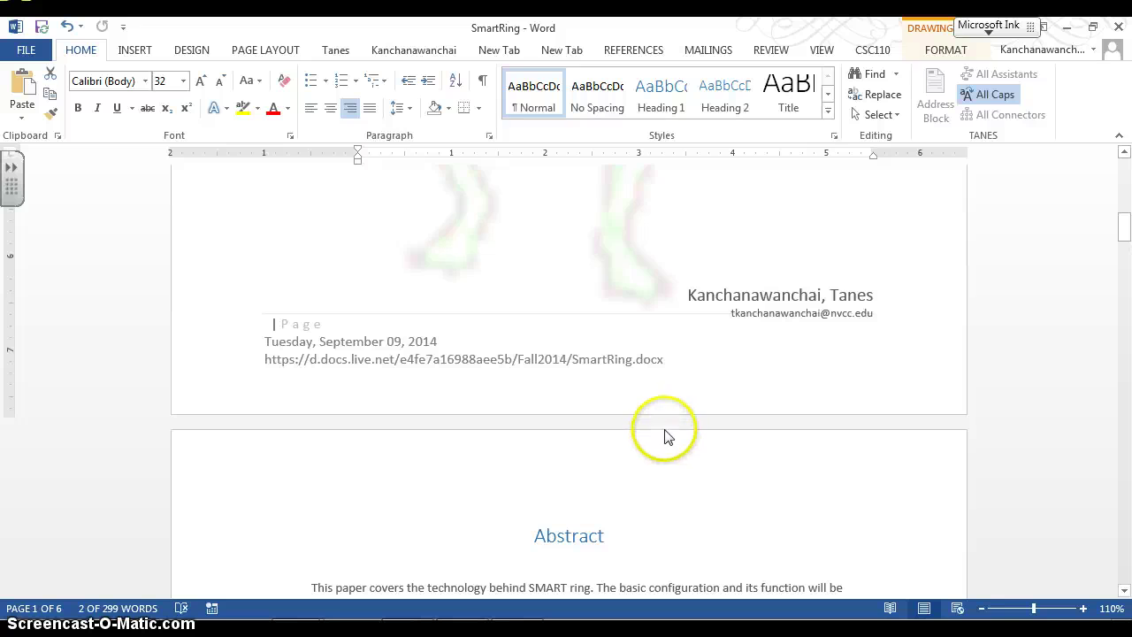
key(ctrl+shift+Left)
scroll(699, 504, down, 3)
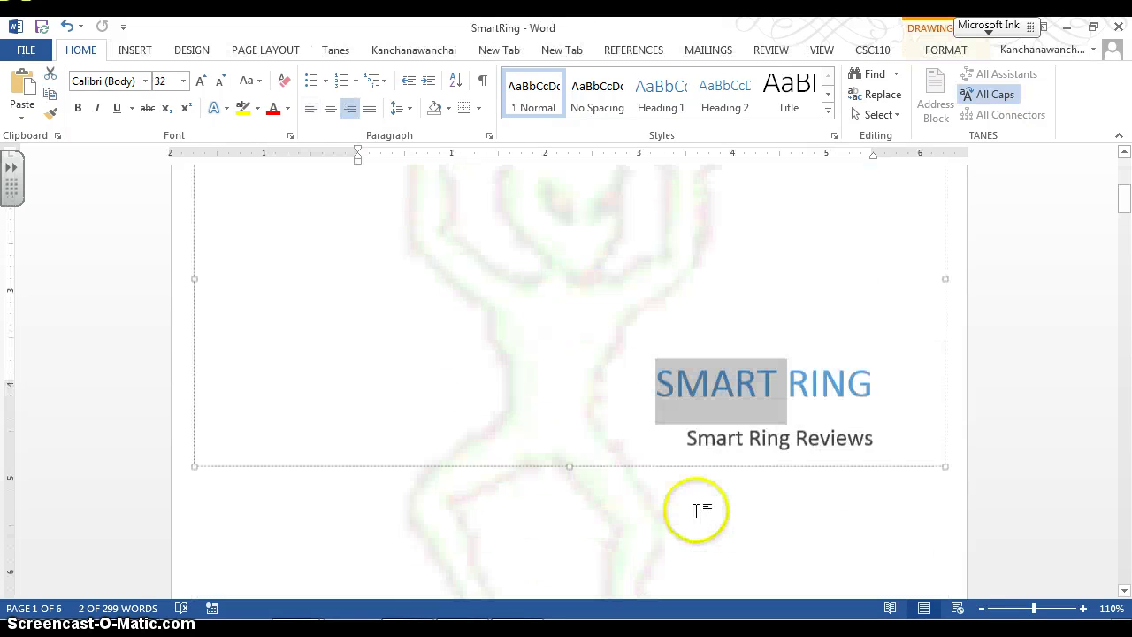
scroll(305, 504, down, 3)
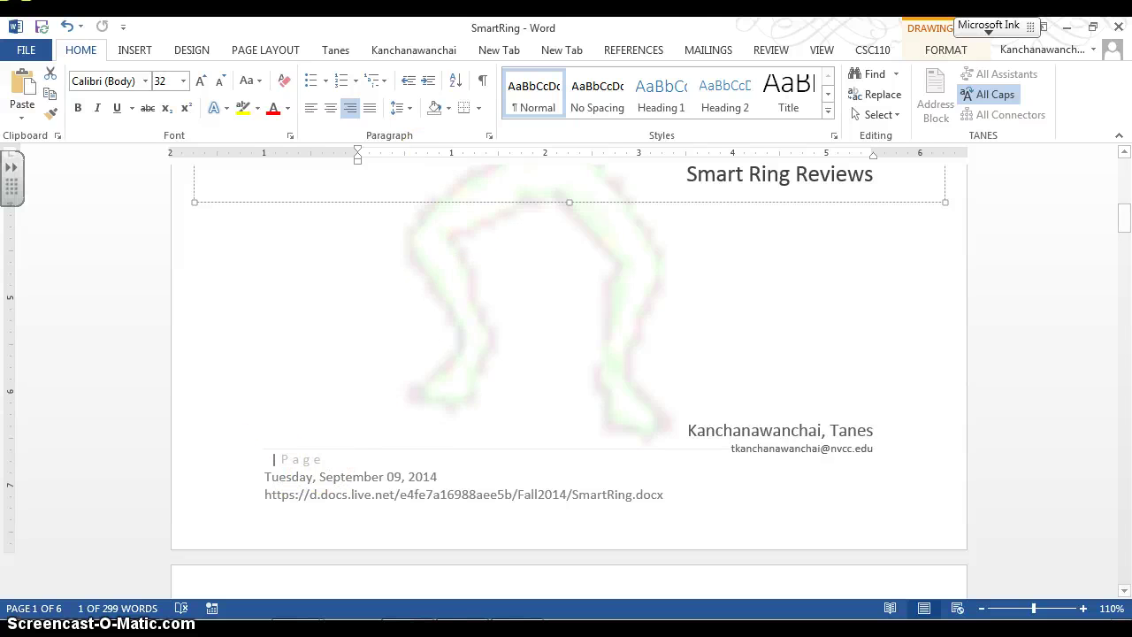
click(719, 544)
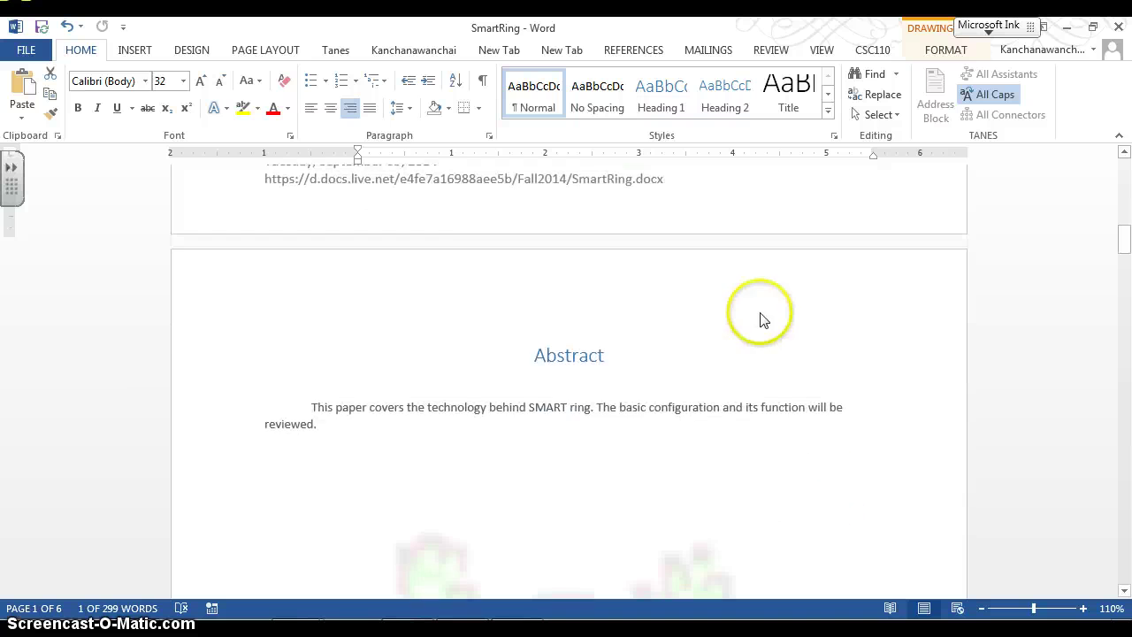
Try turning off the different first page option for the cover page's footer, and close the header and footer view.
double_click(760, 314)
scroll(758, 308, up, 3)
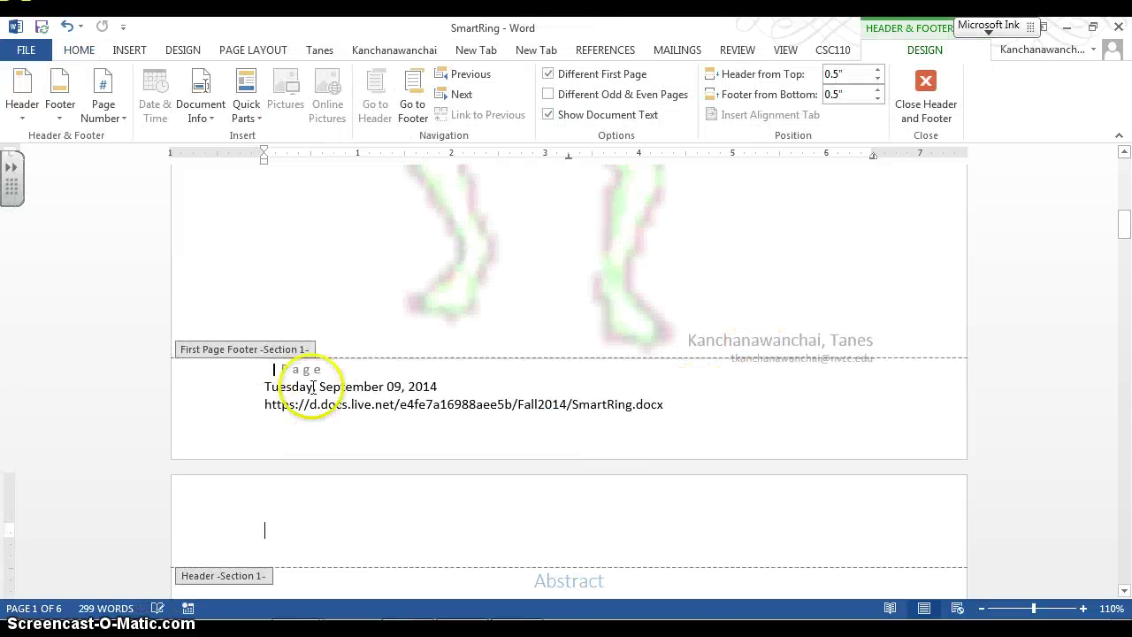
click(549, 74)
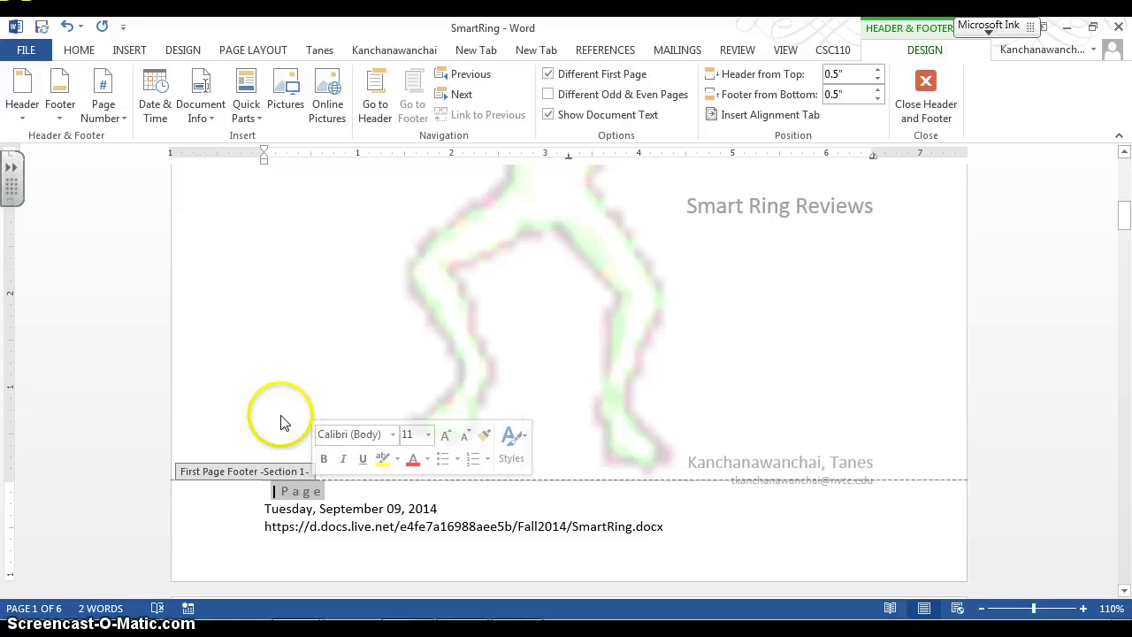
double_click(297, 378)
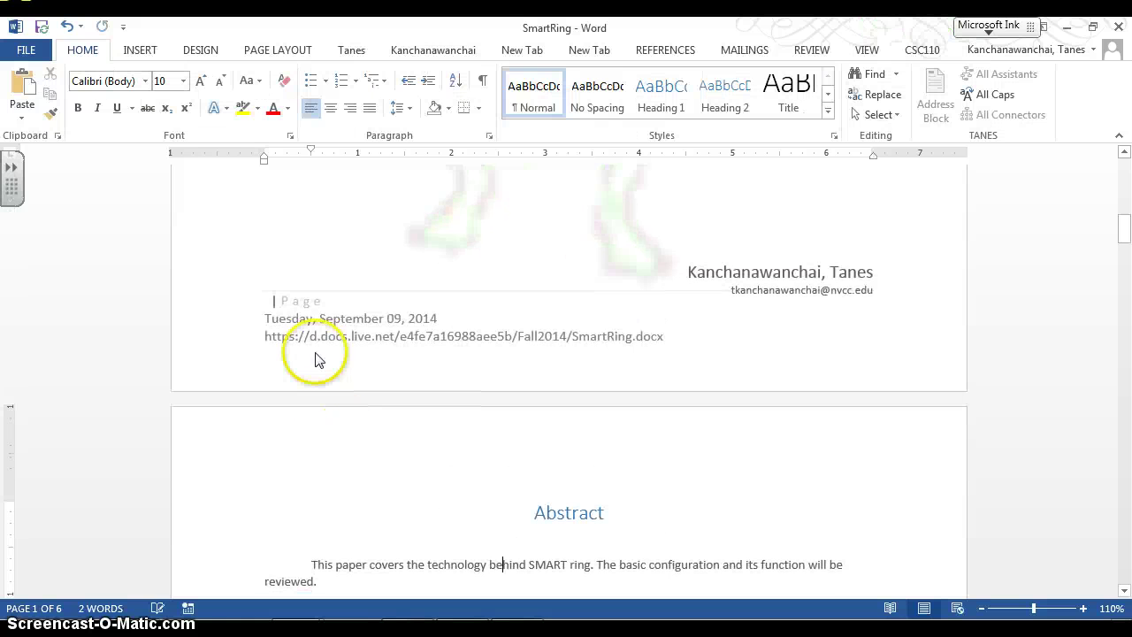
Insert a next-page section break at the end of the cover page, ahead of the Abstract.
click(322, 251)
click(833, 168)
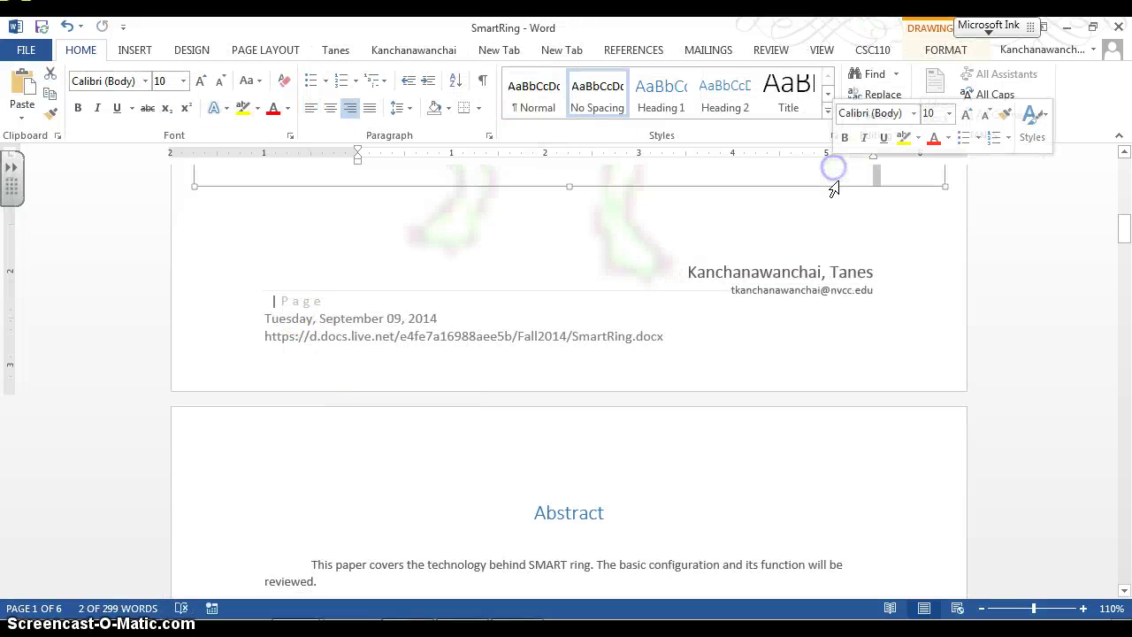
click(862, 232)
scroll(934, 182, up, 3)
click(935, 182)
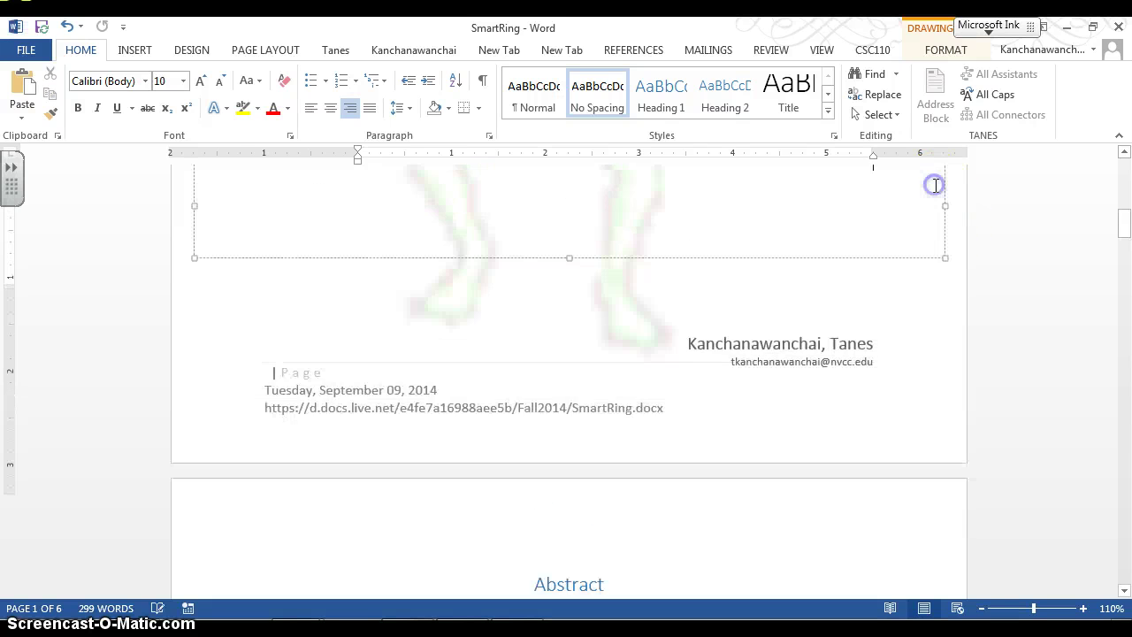
key(ctrl+Home)
scroll(925, 439, down, 20)
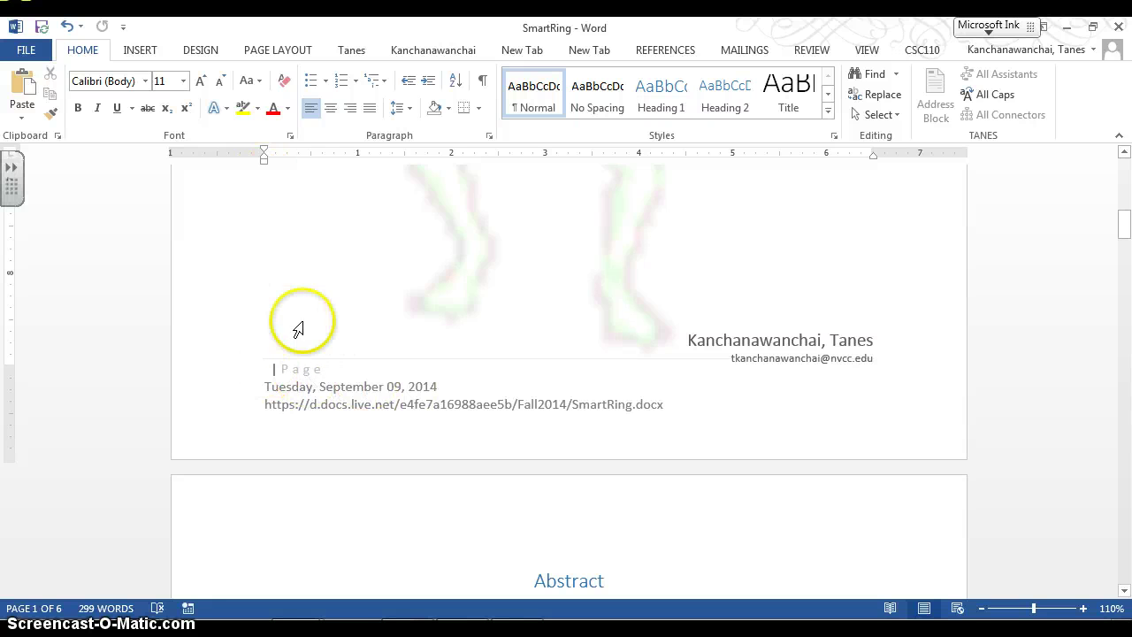
scroll(335, 378, up, 8)
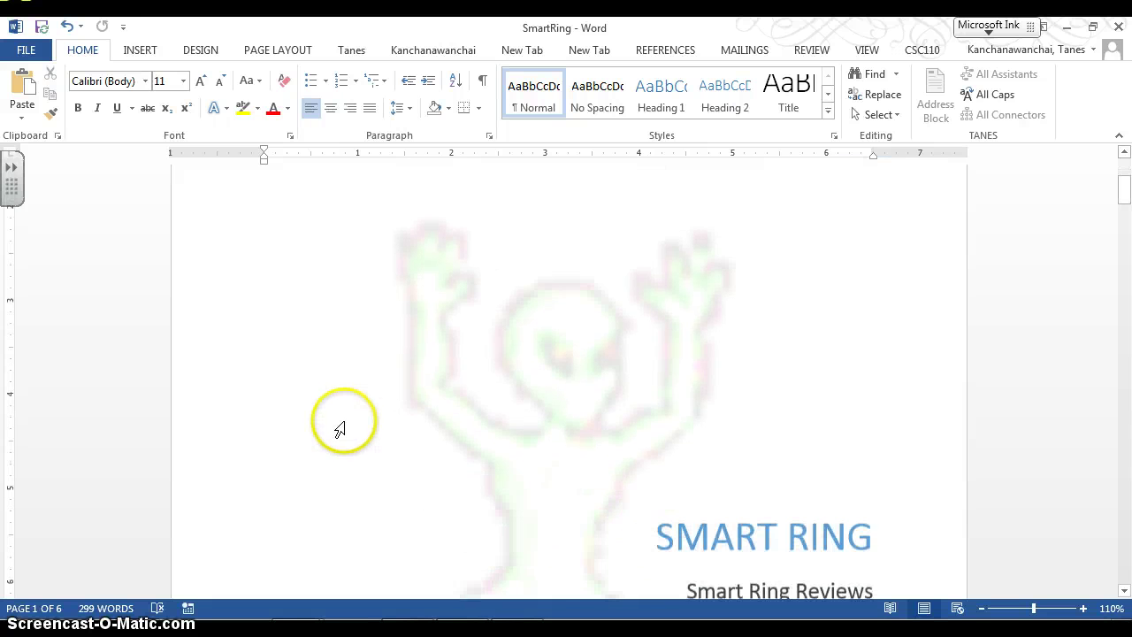
scroll(325, 428, down, 1)
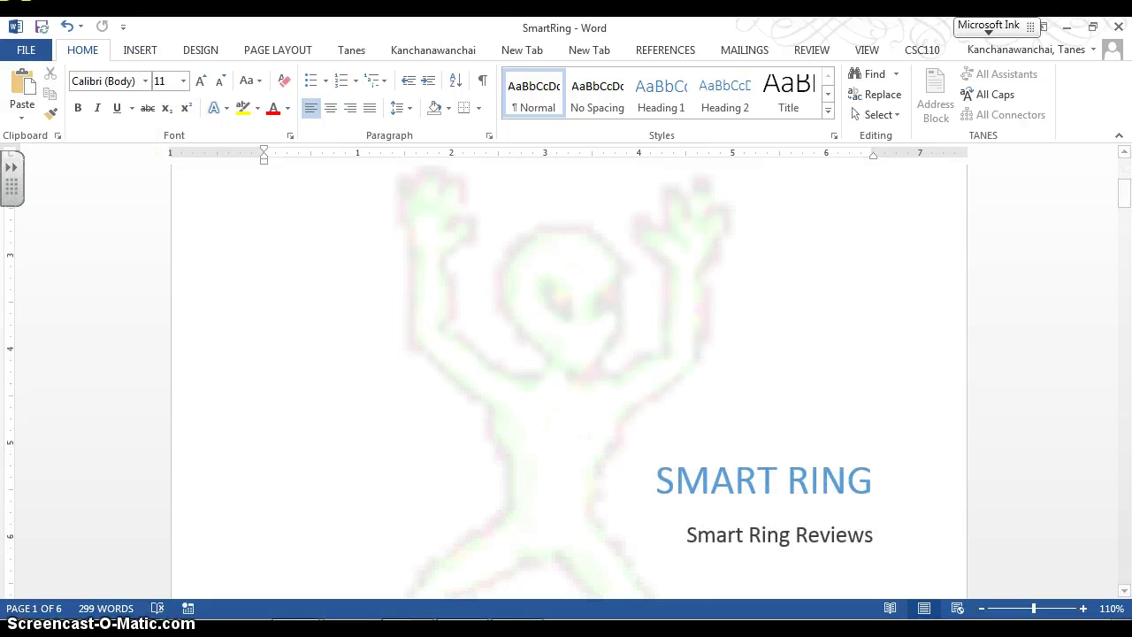
click(211, 52)
click(278, 50)
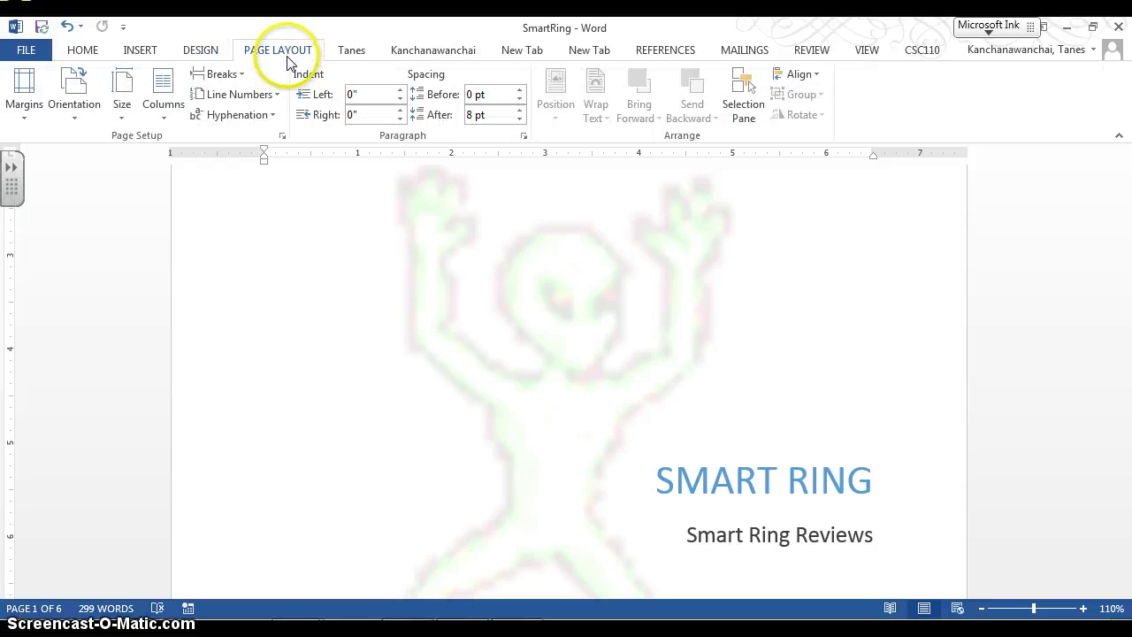
click(239, 76)
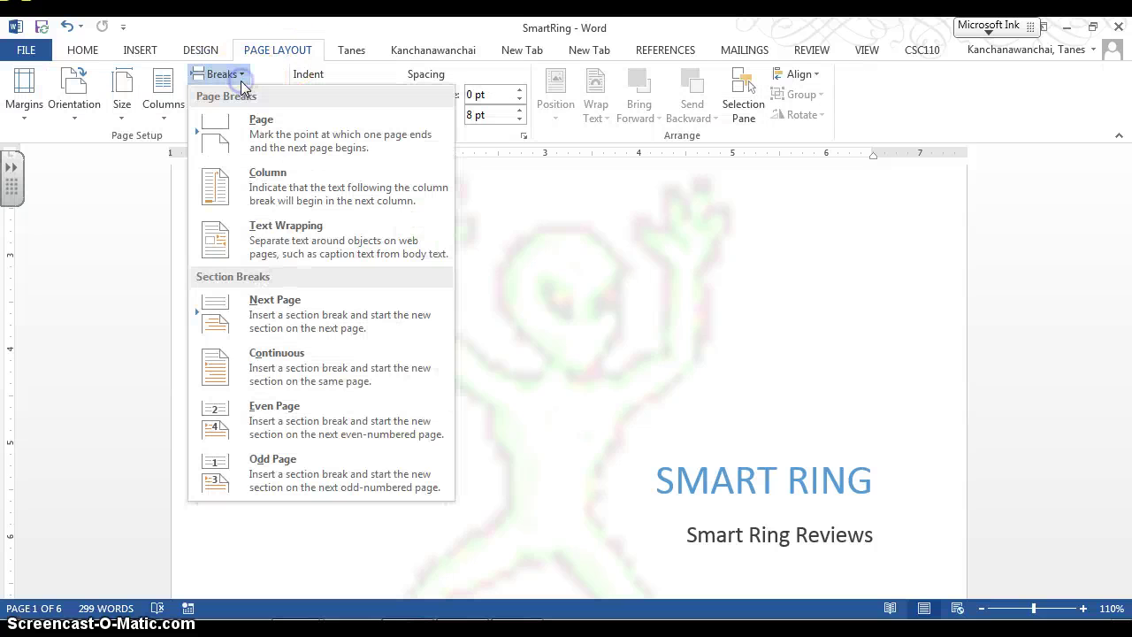
click(266, 300)
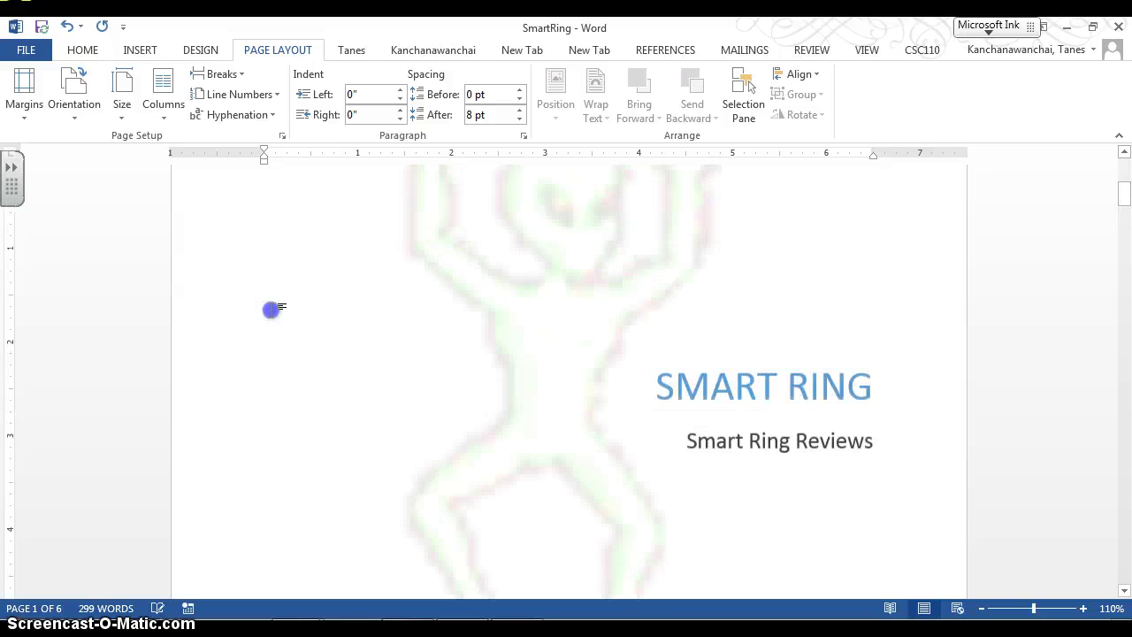
Delete the page number, date and file path from the cover page's Section 1 first page footer.
scroll(619, 536, down, 5)
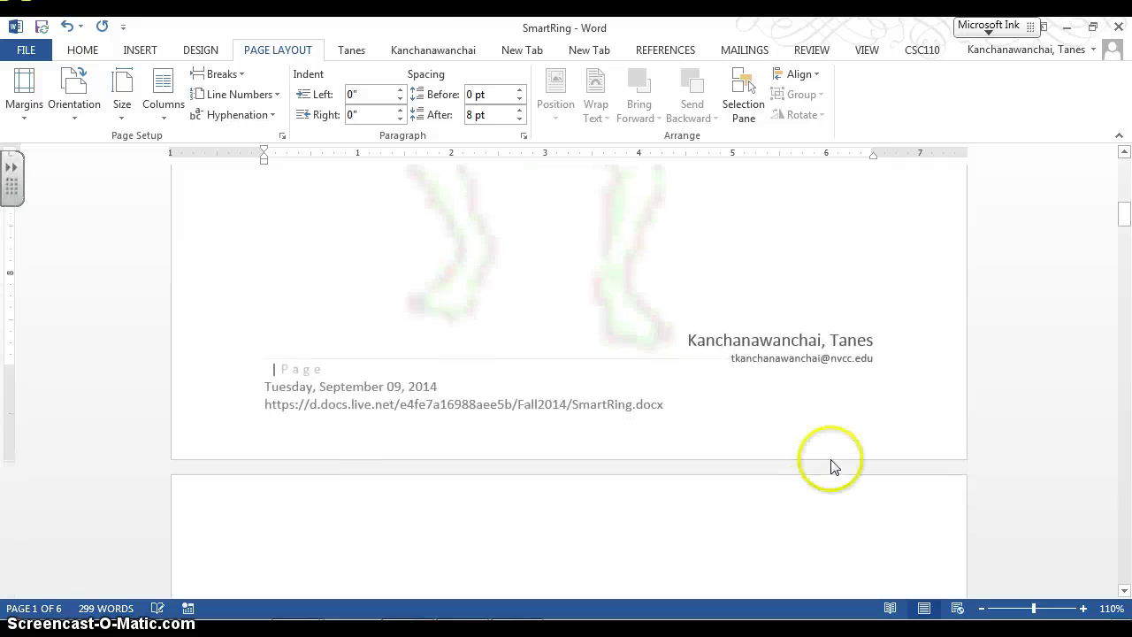
double_click(821, 483)
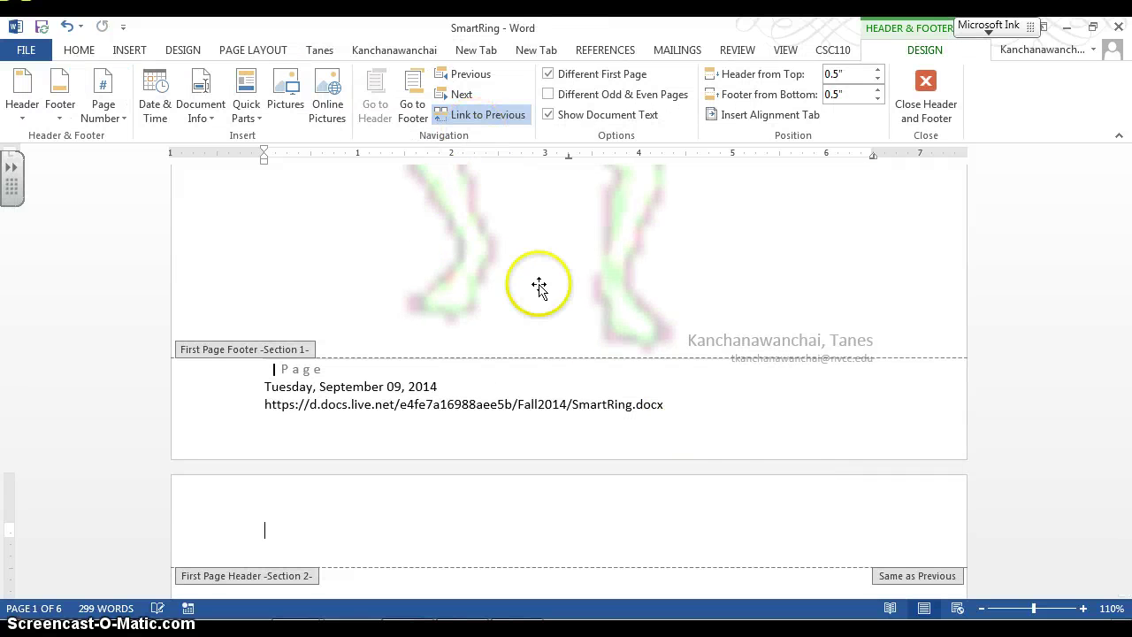
drag(675, 407, 232, 379)
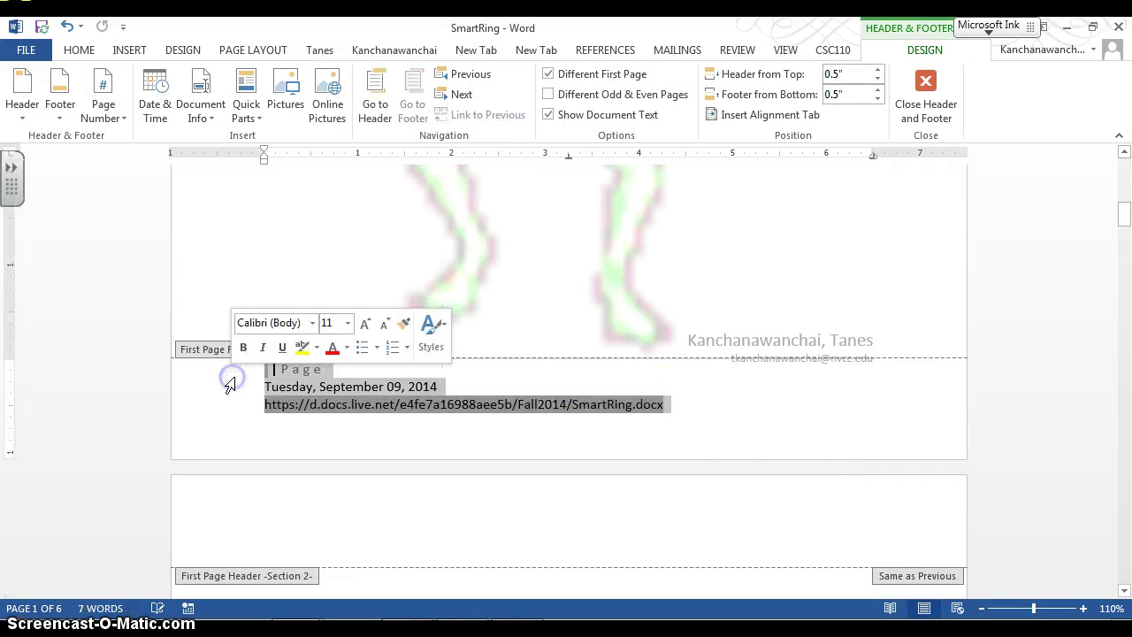
key(Delete)
click(403, 298)
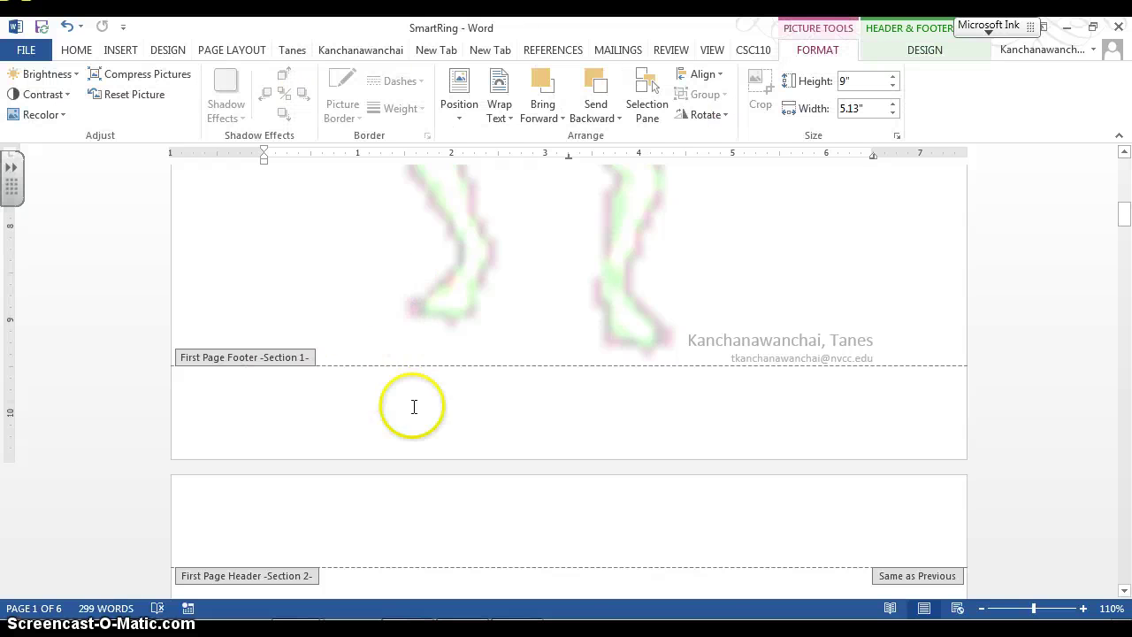
Check the Section 2 footers on the blank page and the Abstract page, and close the header and footer view.
scroll(442, 442, down, 5)
click(491, 484)
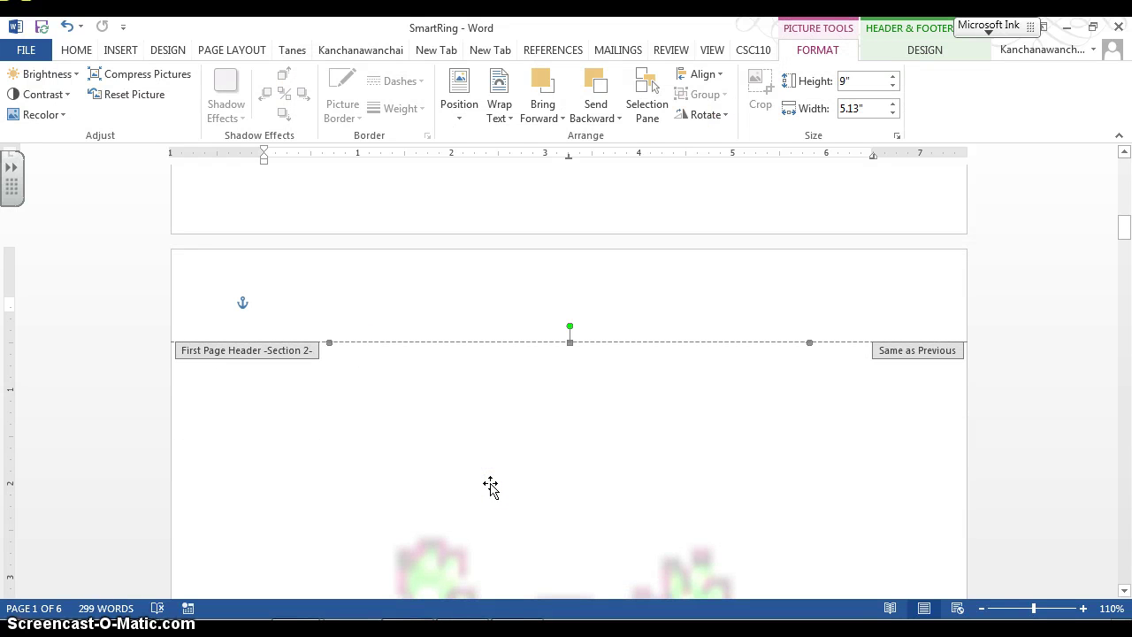
scroll(755, 412, down, 15)
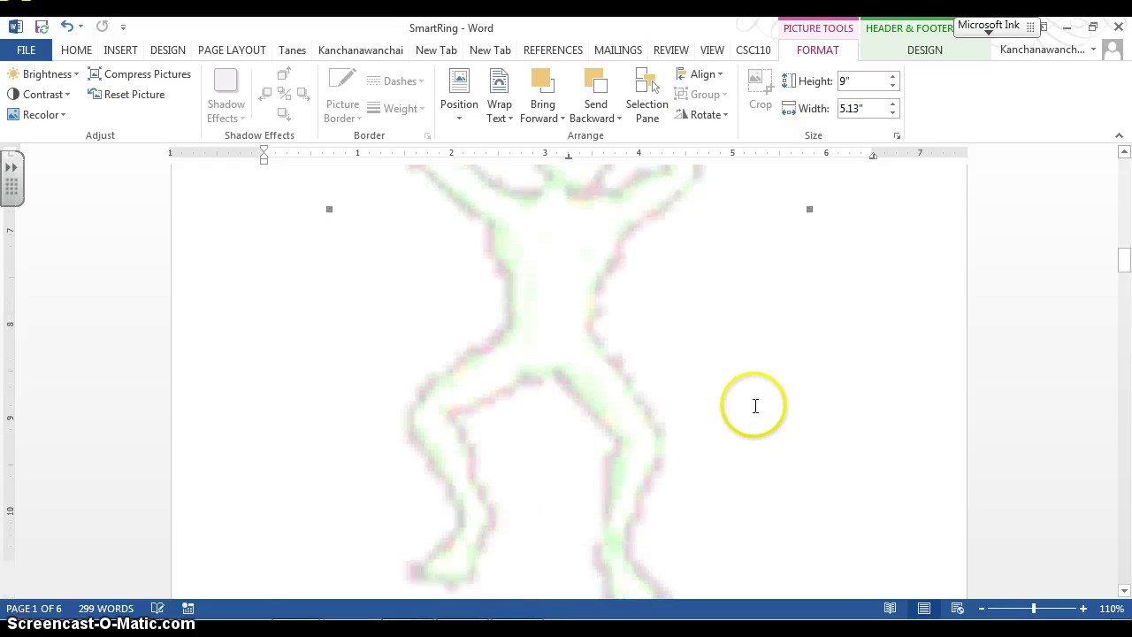
scroll(752, 410, down, 10)
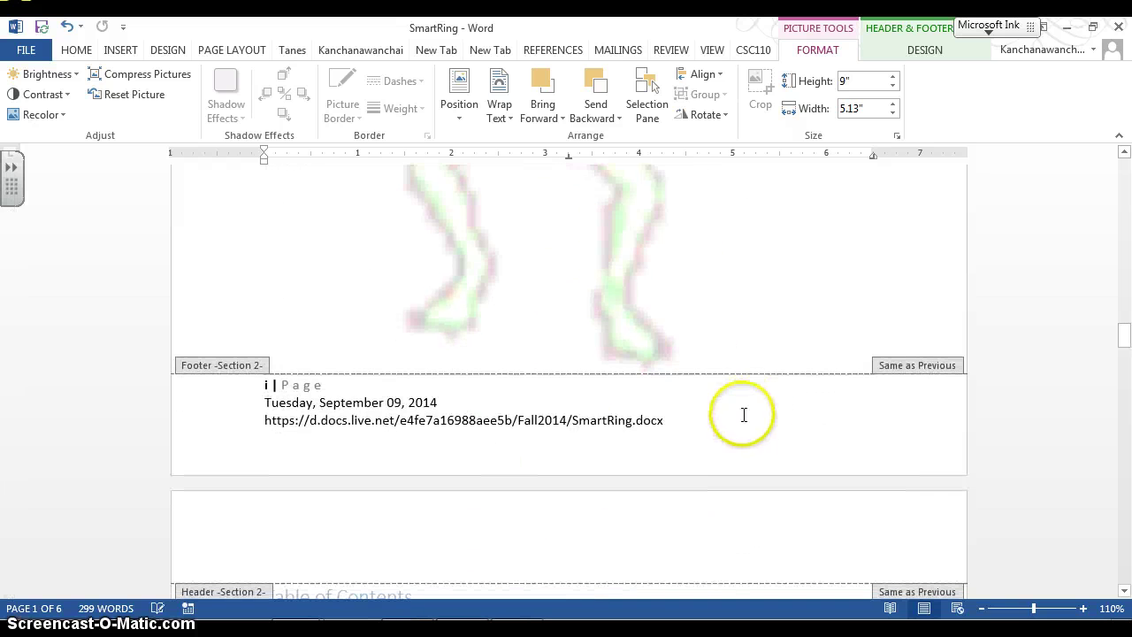
scroll(349, 278, up, 10)
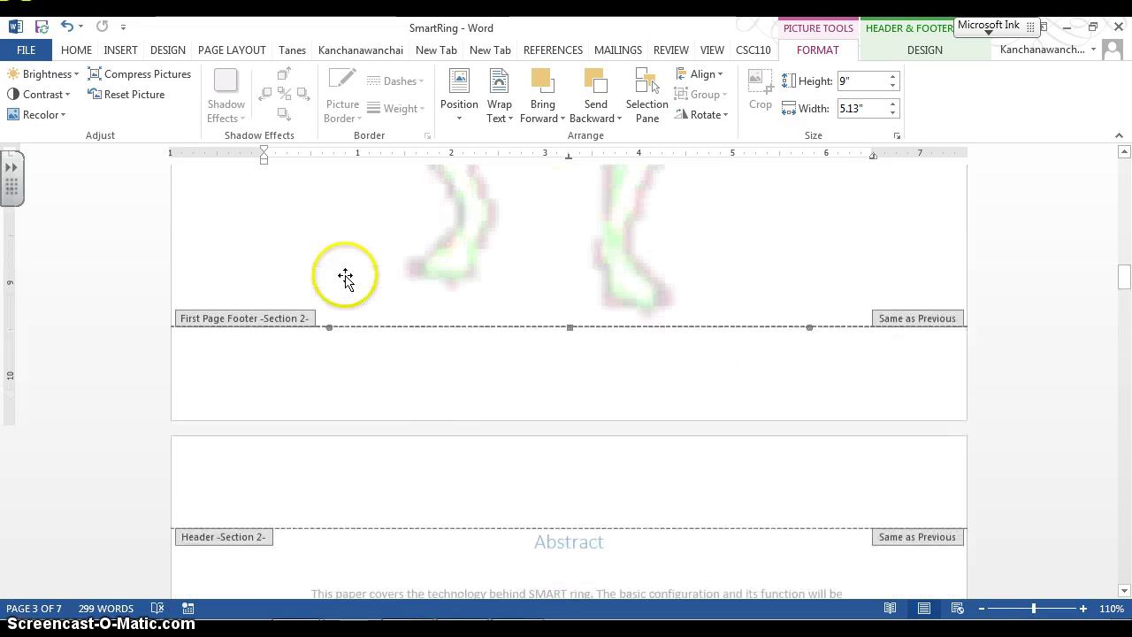
click(939, 51)
click(938, 89)
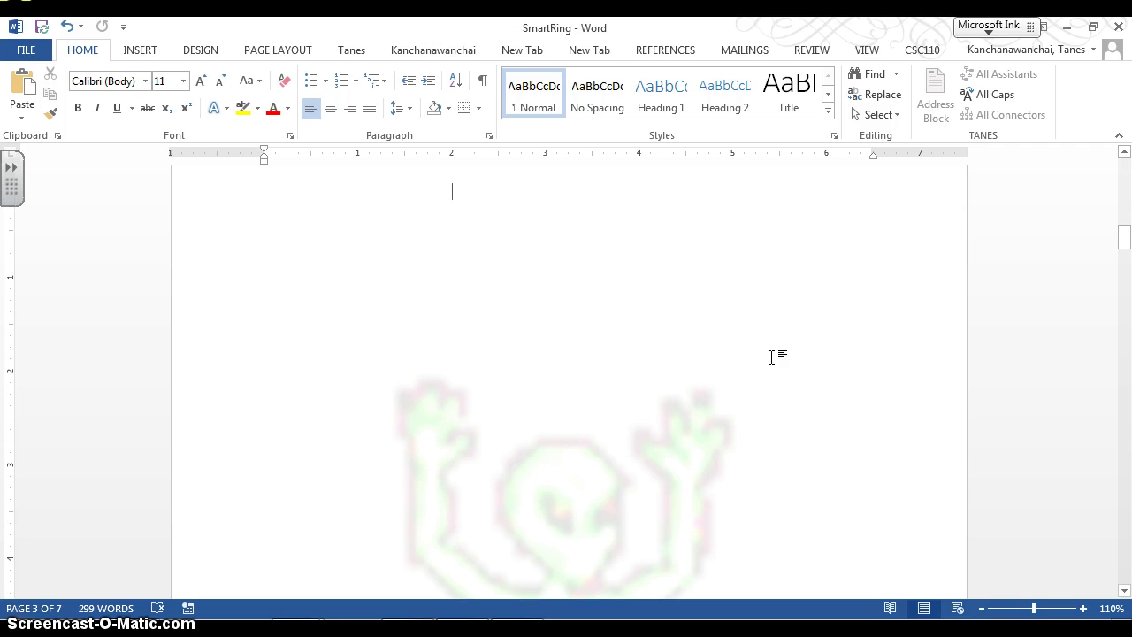
Examine the cover page, the blank page after it and the Abstract page's footer down to the table of contents.
scroll(763, 338, down, 12)
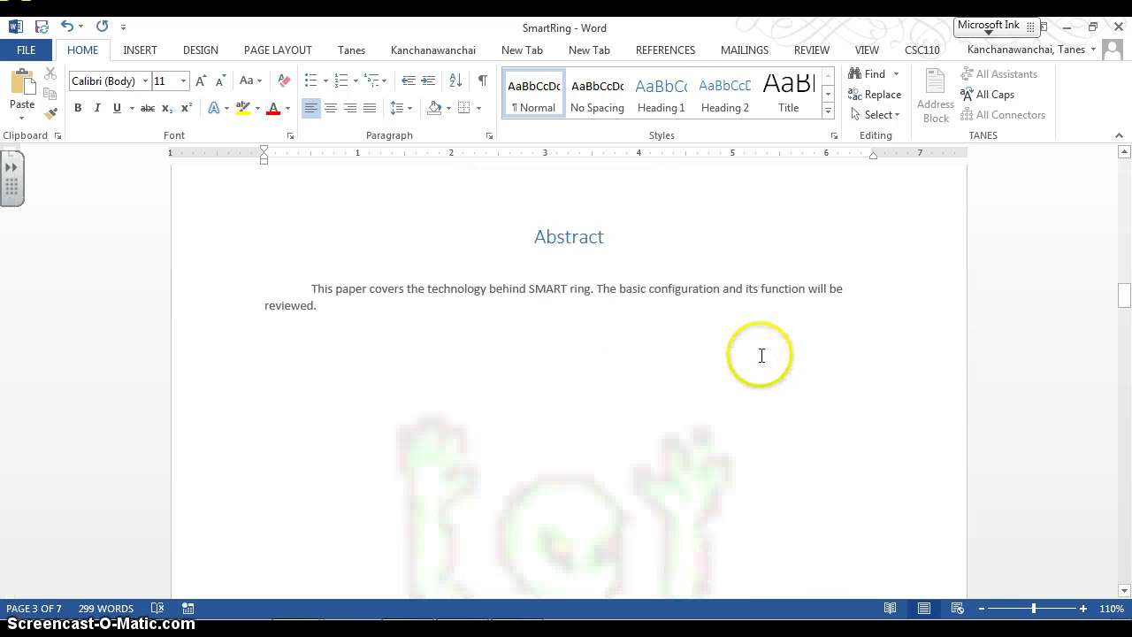
scroll(751, 336, up, 5)
scroll(748, 301, down, 6)
scroll(725, 296, up, 2)
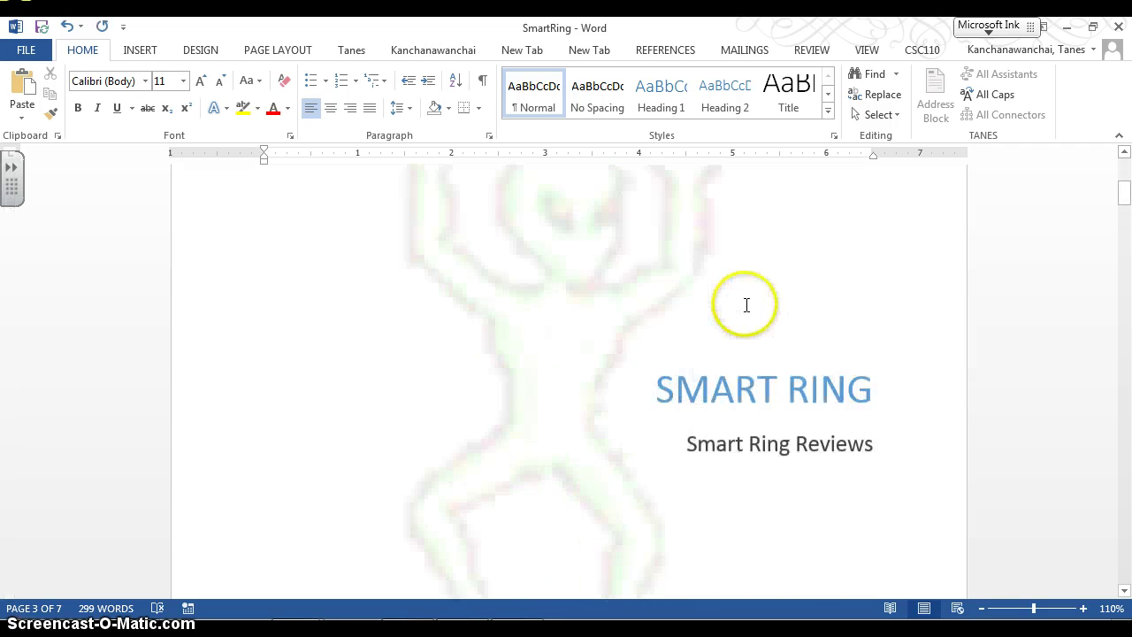
scroll(748, 306, down, 3)
scroll(334, 374, down, 6)
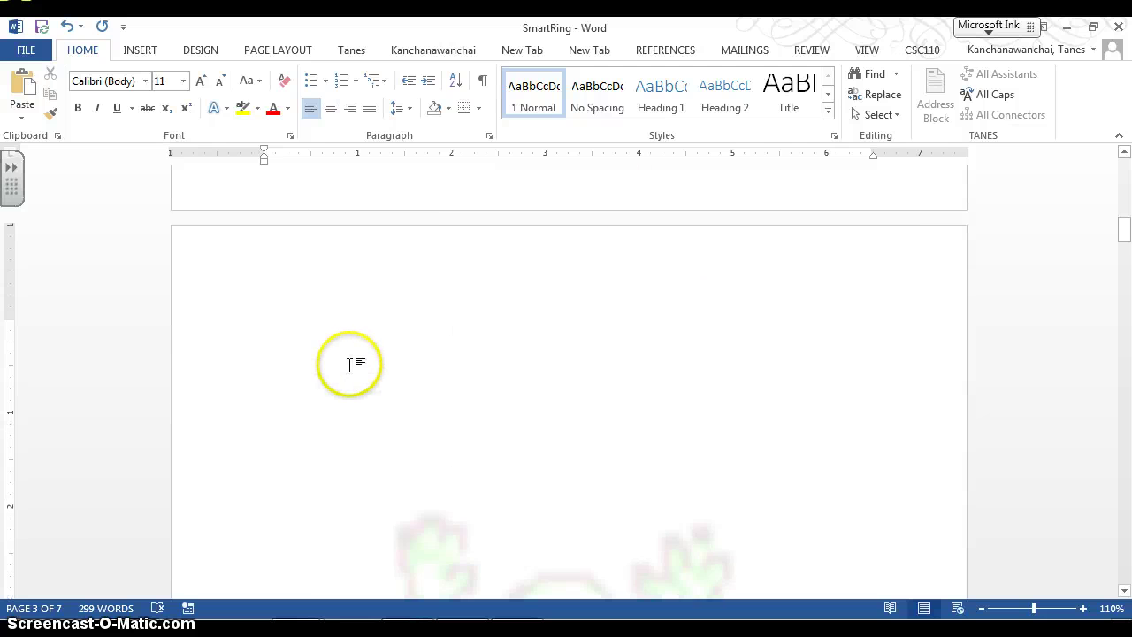
scroll(319, 416, down, 5)
scroll(313, 422, up, 10)
scroll(303, 429, down, 10)
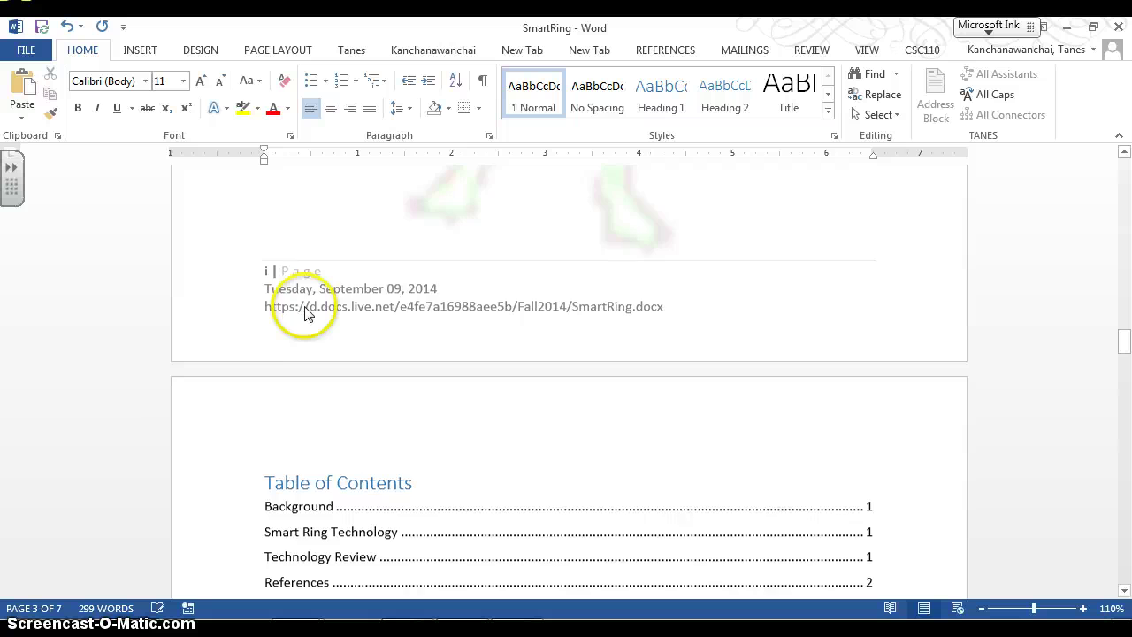
scroll(306, 306, up, 5)
scroll(306, 306, down, 3)
scroll(299, 265, up, 6)
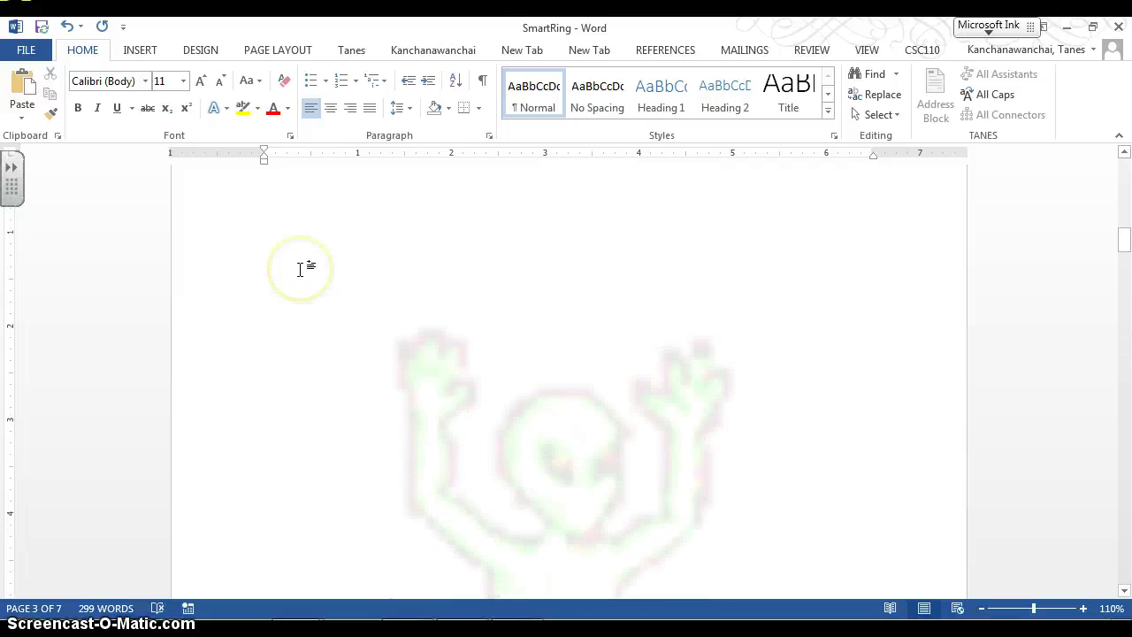
scroll(304, 272, down, 3)
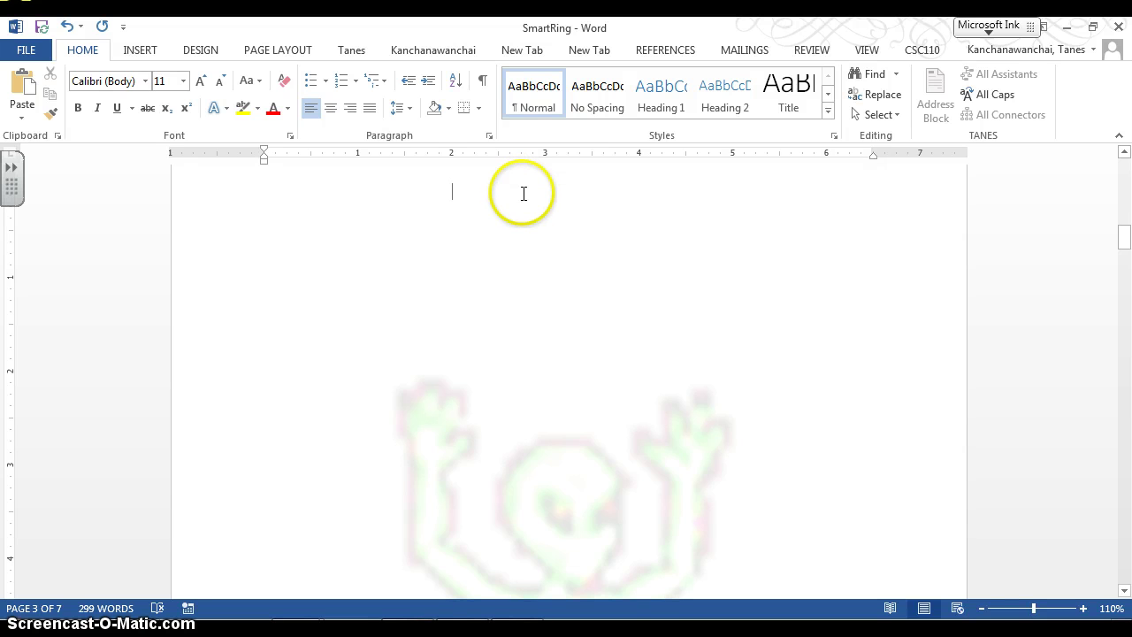
Remove the blank page between the cover page and the Abstract, and check the Abstract page down to its footer.
click(142, 50)
right_click(371, 279)
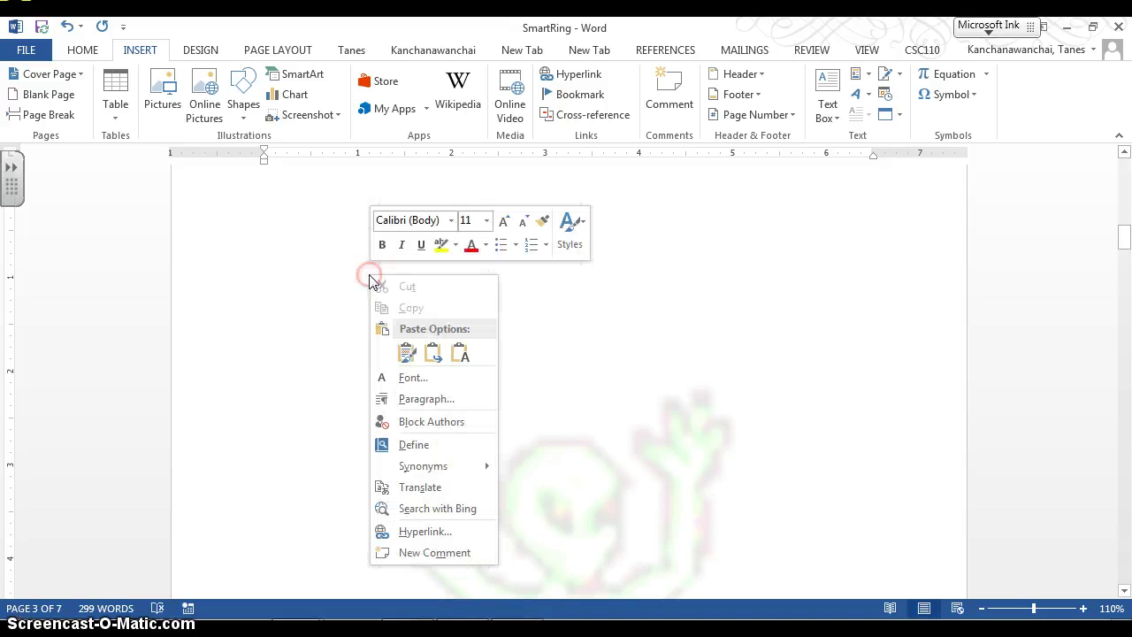
click(315, 281)
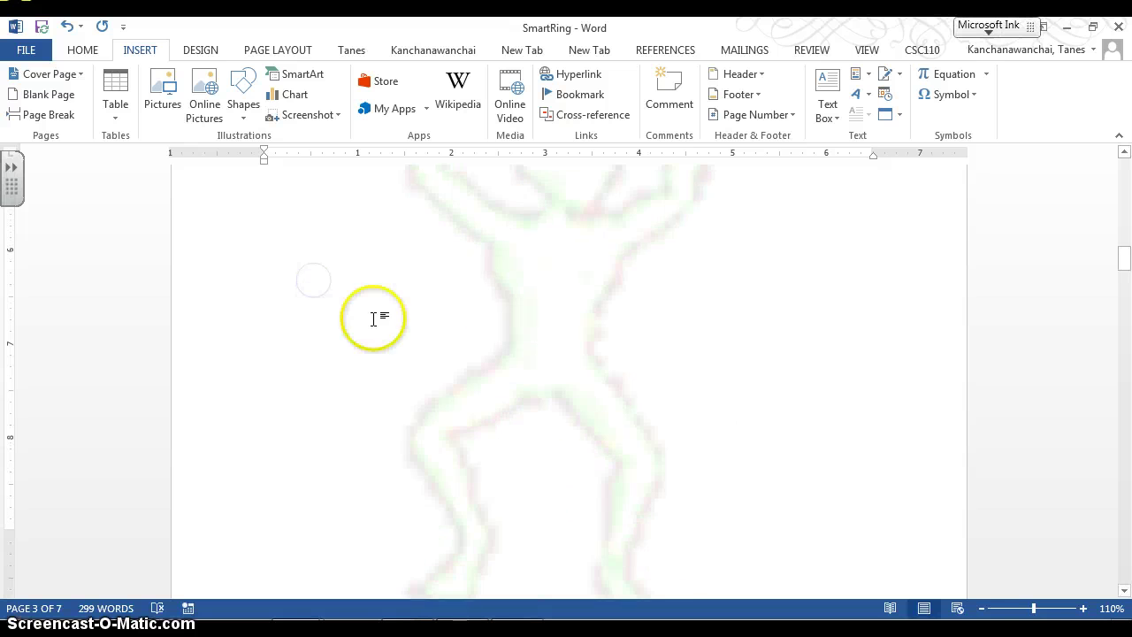
scroll(481, 397, down, 5)
click(474, 404)
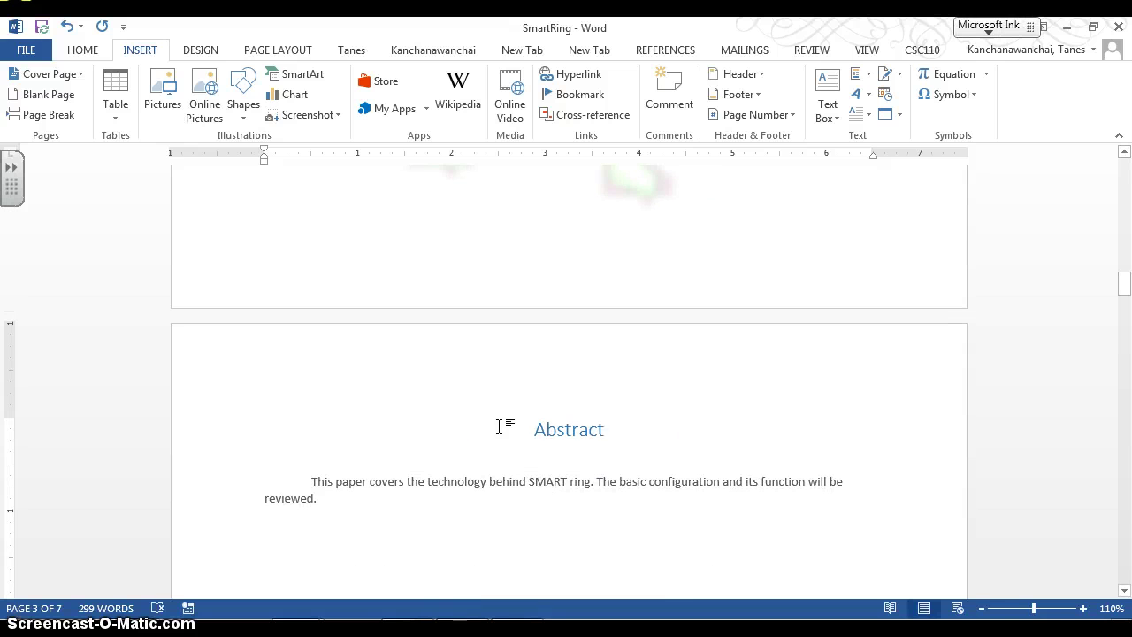
key(ctrl+shift+n)
scroll(502, 426, down, 4)
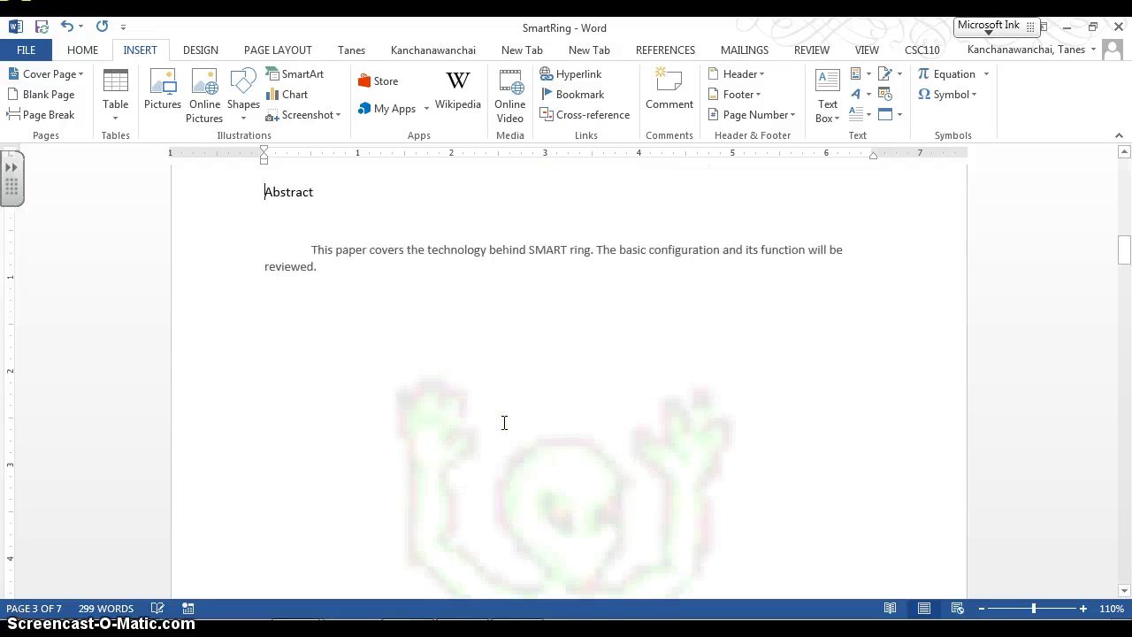
scroll(508, 411, up, 4)
scroll(512, 415, down, 8)
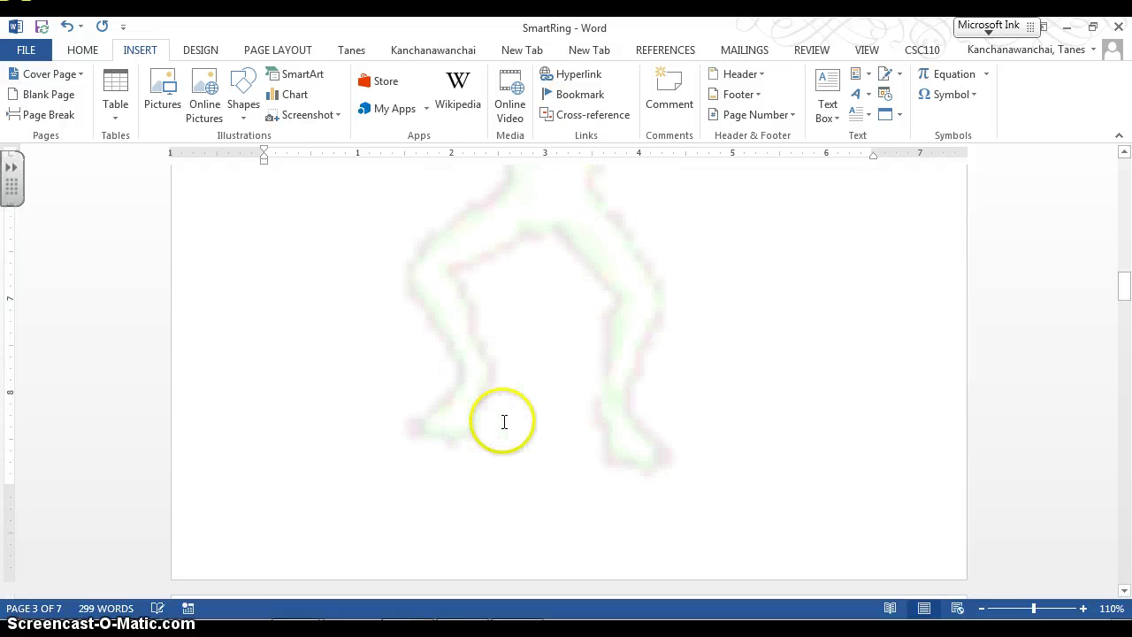
Examine the Abstract page down to its footer, and the end of the cover page with the blank page following it.
scroll(504, 422, up, 5)
scroll(504, 422, down, 8)
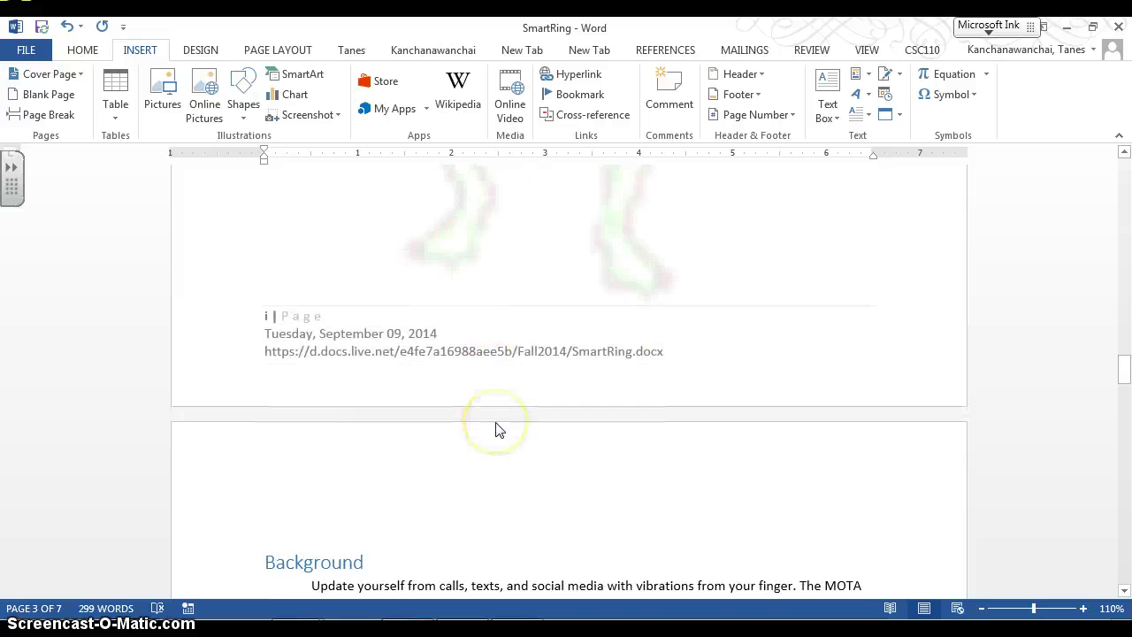
scroll(496, 429, up, 8)
key(ctrl+z)
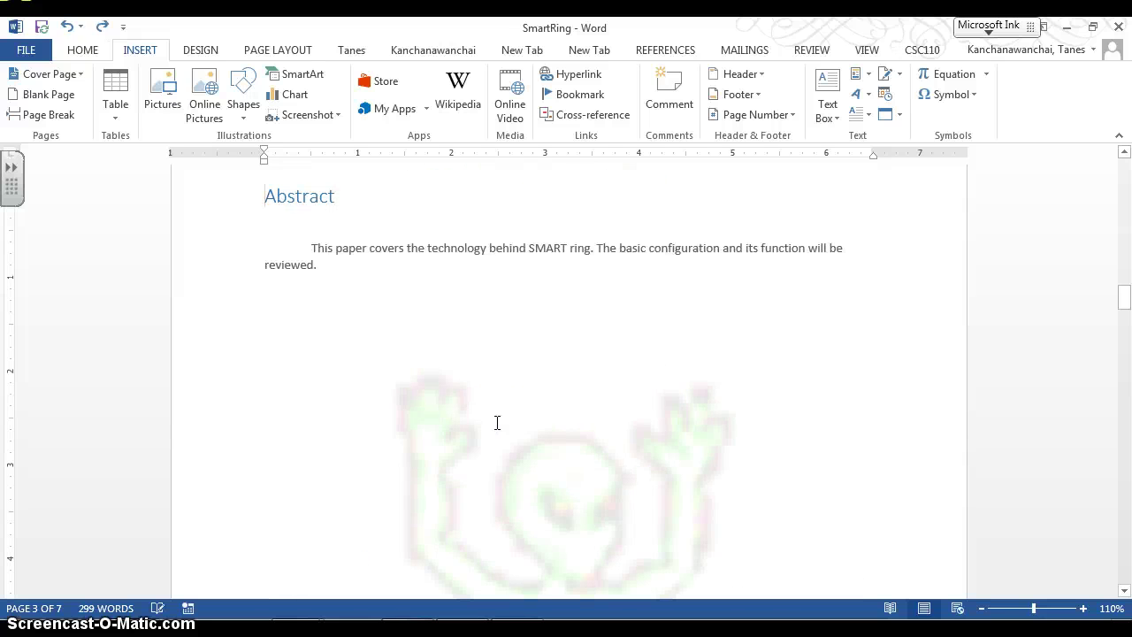
scroll(497, 421, down, 10)
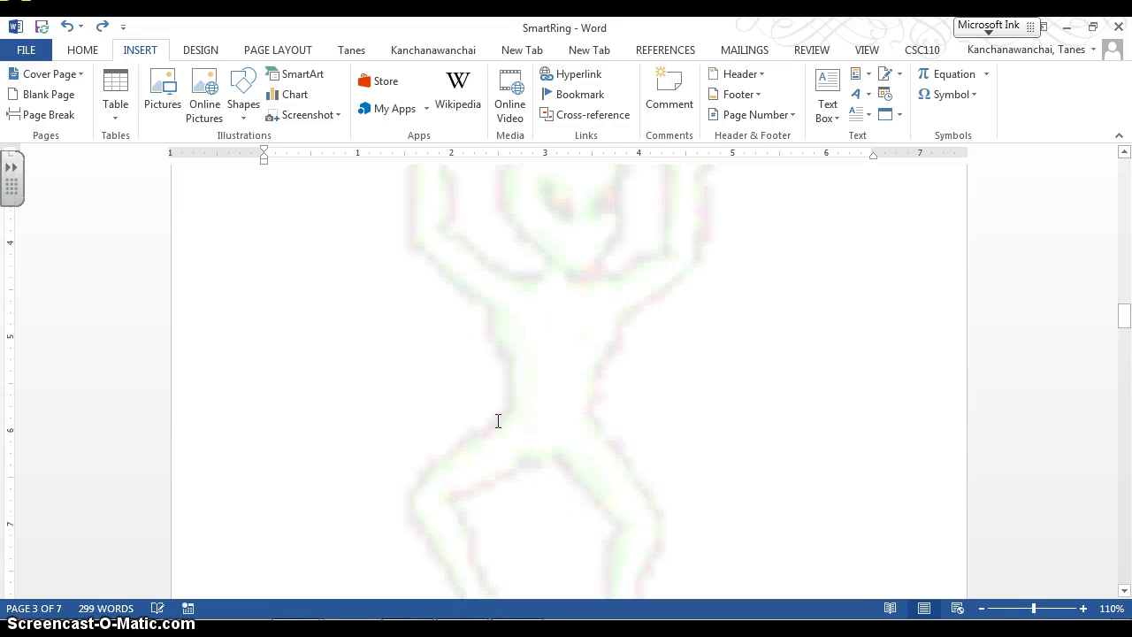
scroll(467, 433, up, 4)
scroll(468, 430, up, 3)
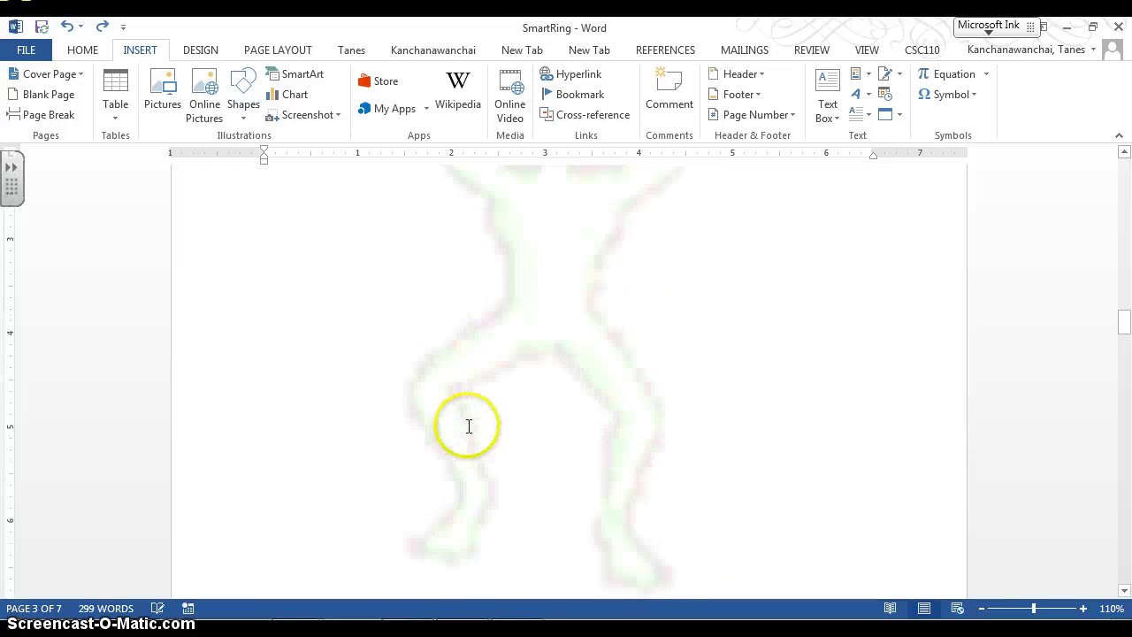
scroll(470, 425, down, 8)
scroll(477, 419, up, 8)
scroll(477, 406, up, 5)
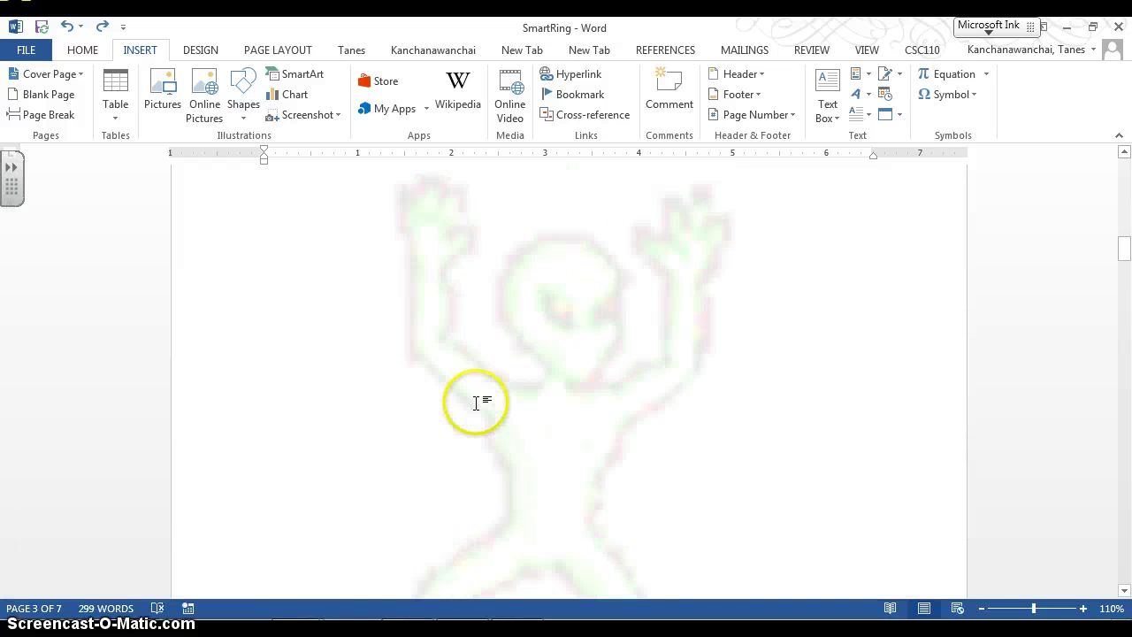
scroll(479, 400, down, 7)
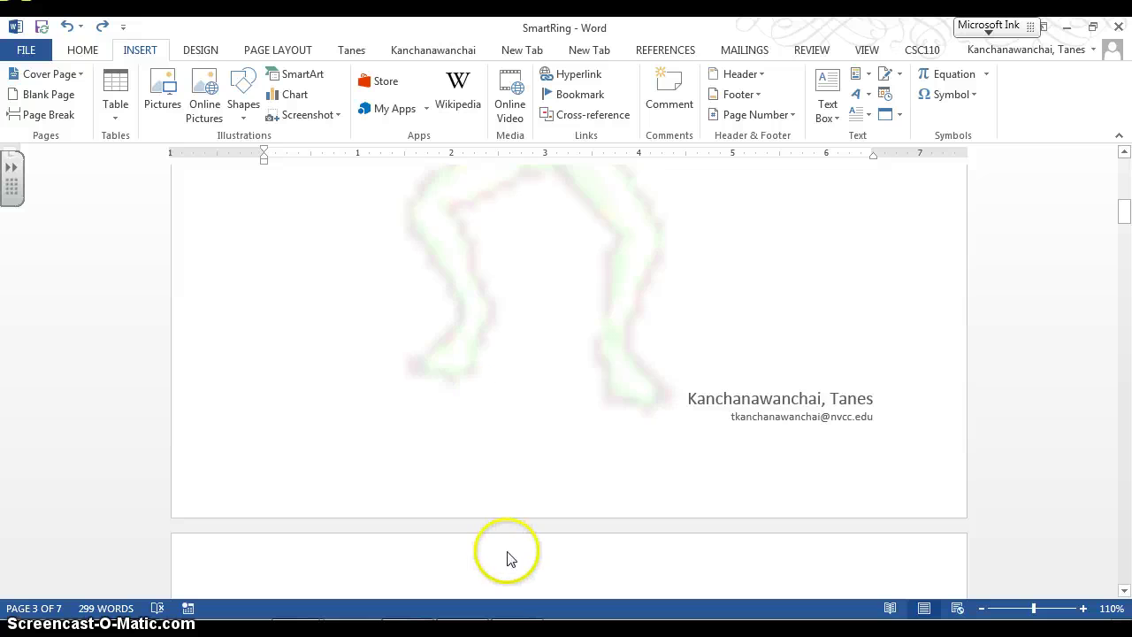
scroll(506, 552, down, 1)
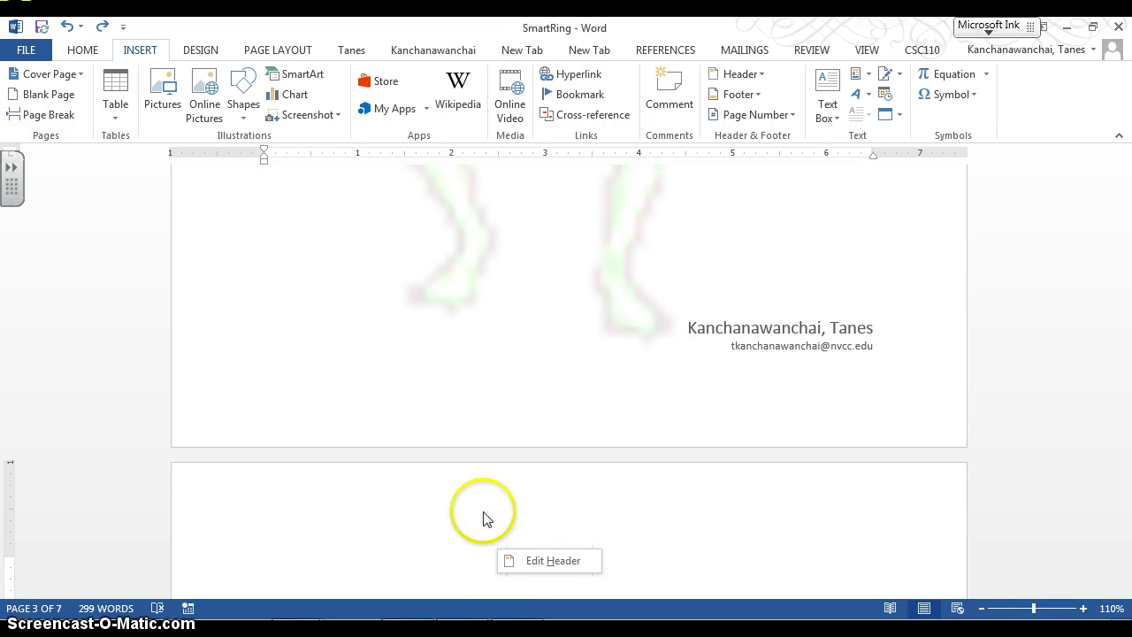
Delete the blank page after the cover page, centre the Abstract heading, and check the cover page's footer area.
click(480, 517)
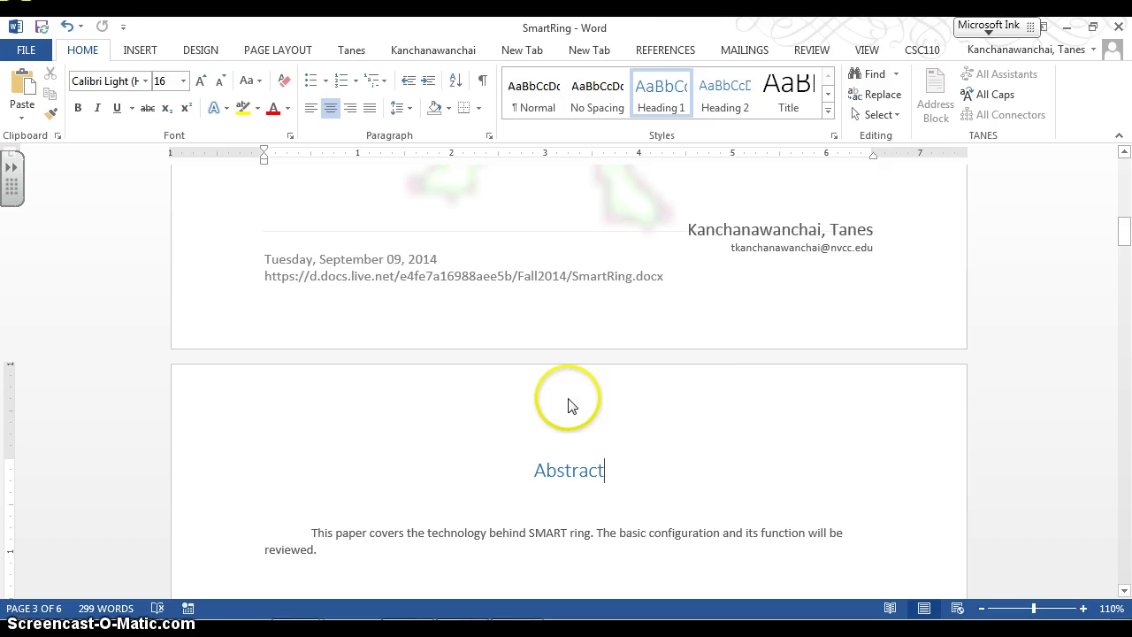
key(alt+Tab)
key(alt+Tab)
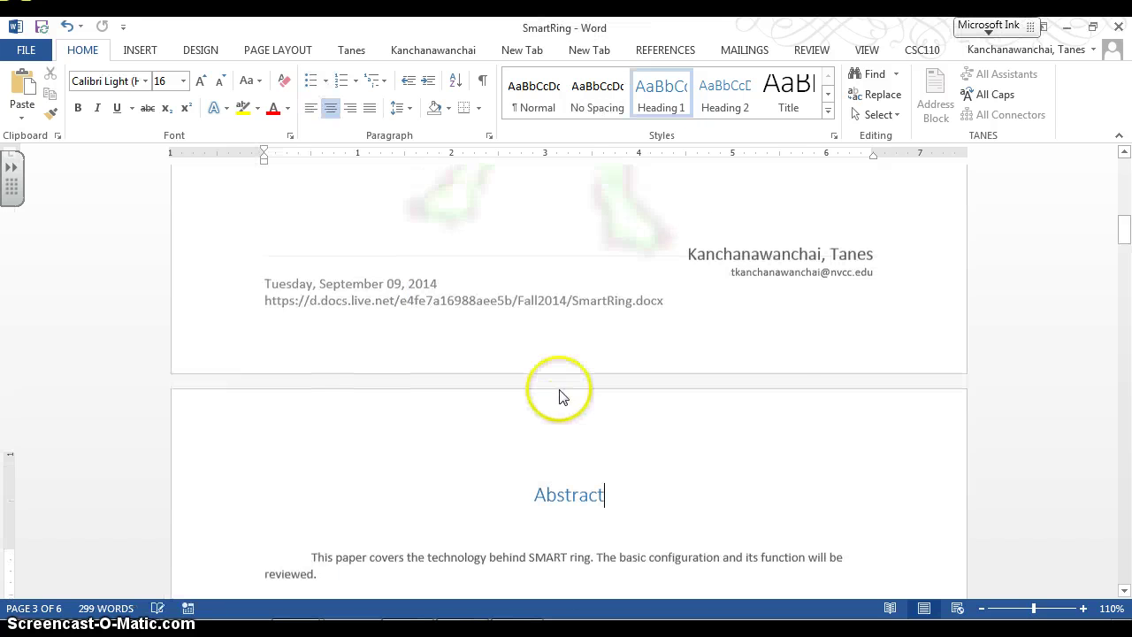
scroll(354, 487, up, 3)
scroll(297, 517, down, 5)
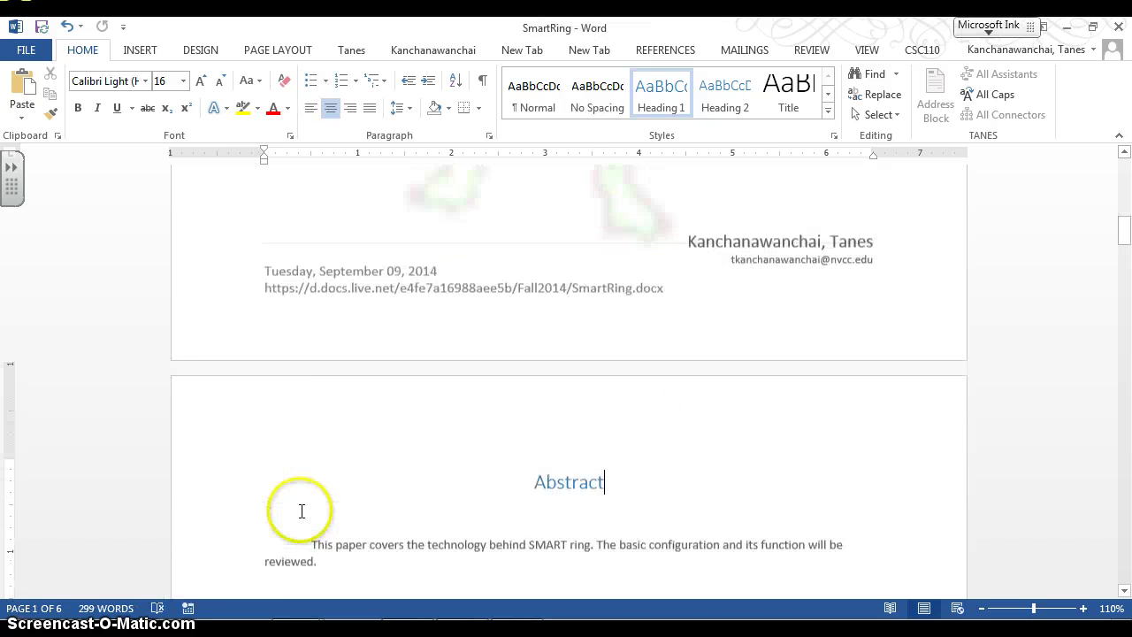
Switch to the ASSIGNMENT1-Word2013 (1) document and select the words "share your link" in the first requirement.
key(alt+Tab)
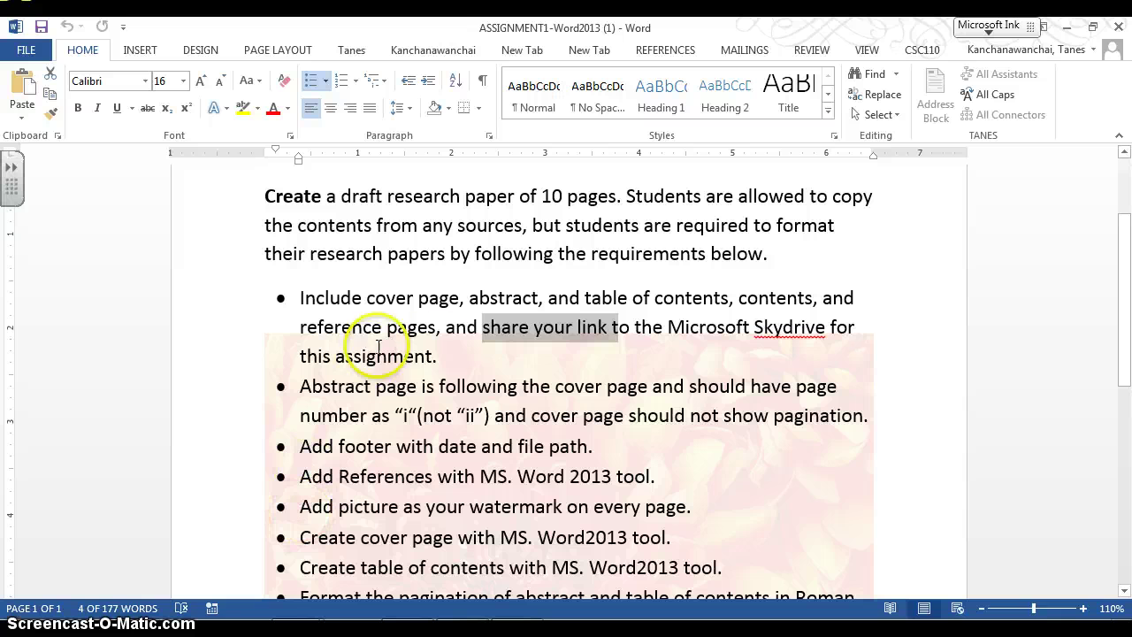
click(464, 344)
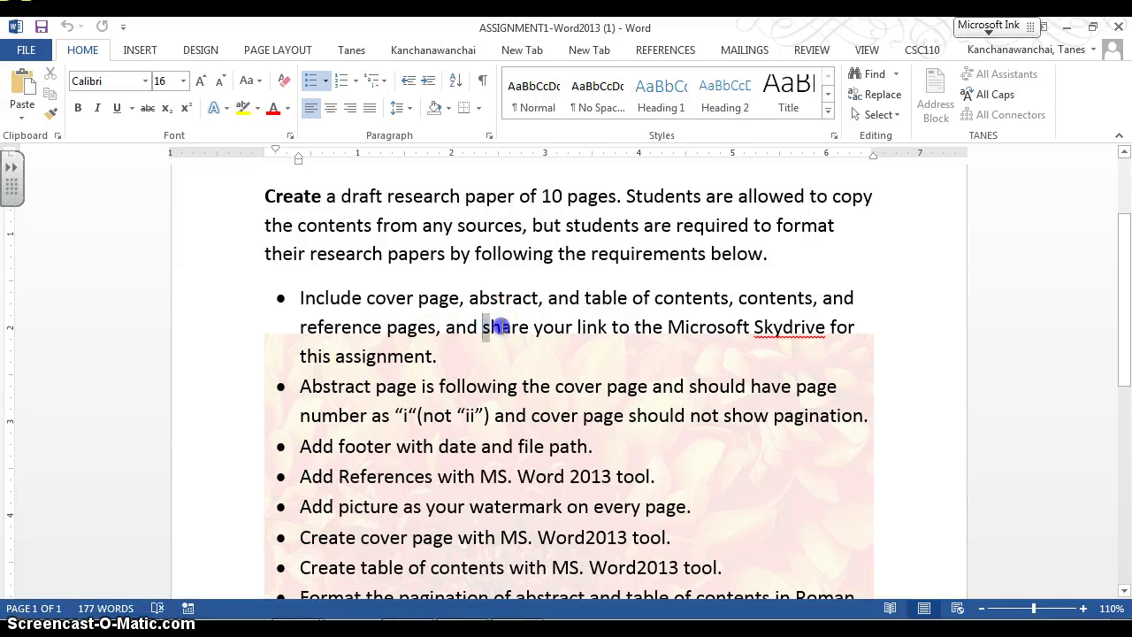
drag(600, 329, 600, 329)
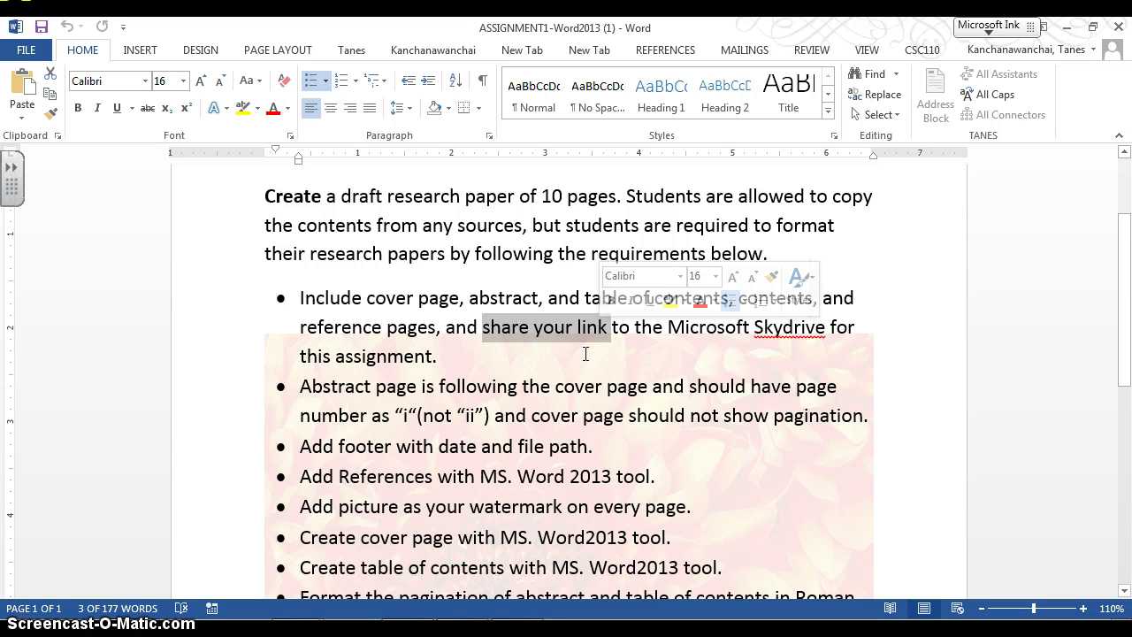
Return to the SmartRing document, create a sharing link that allows editing, and select the whole link text.
key(alt+Tab)
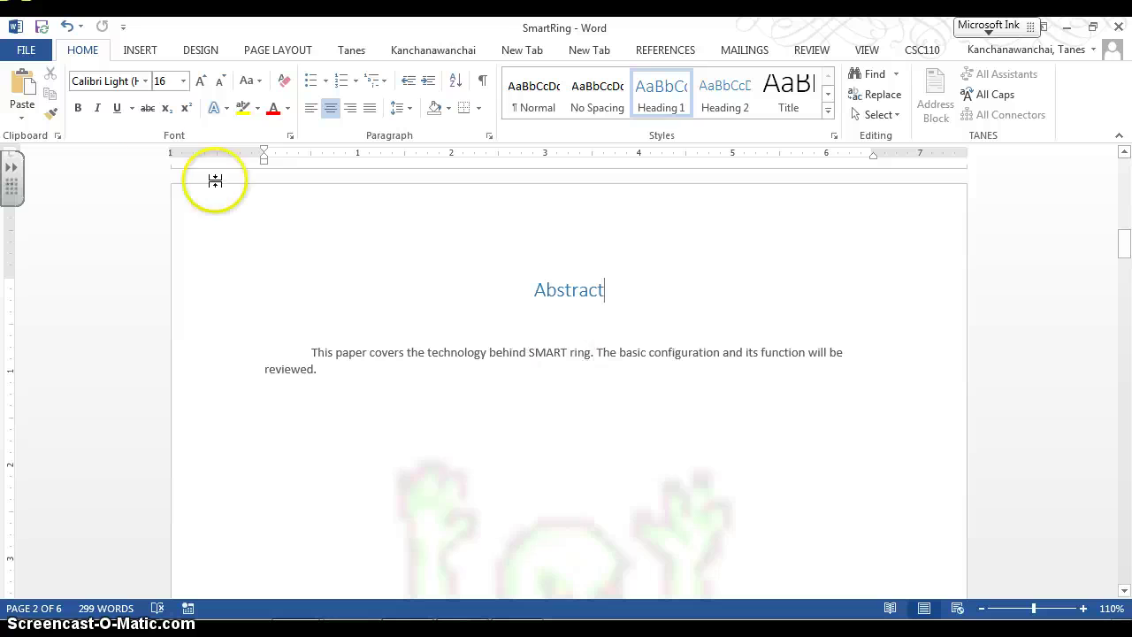
click(21, 54)
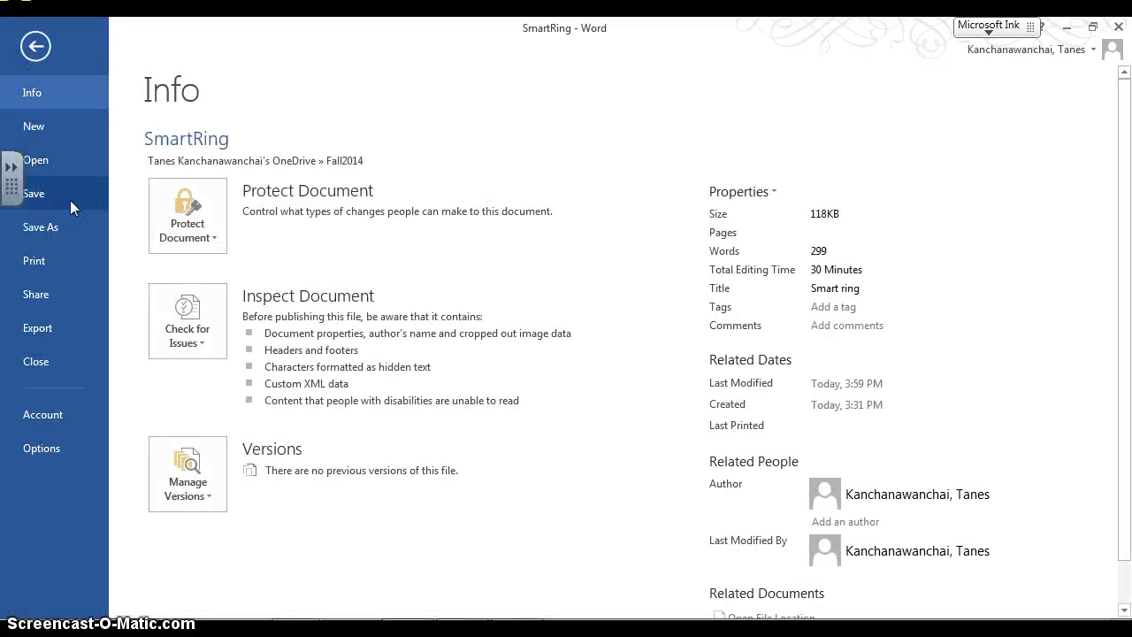
click(67, 300)
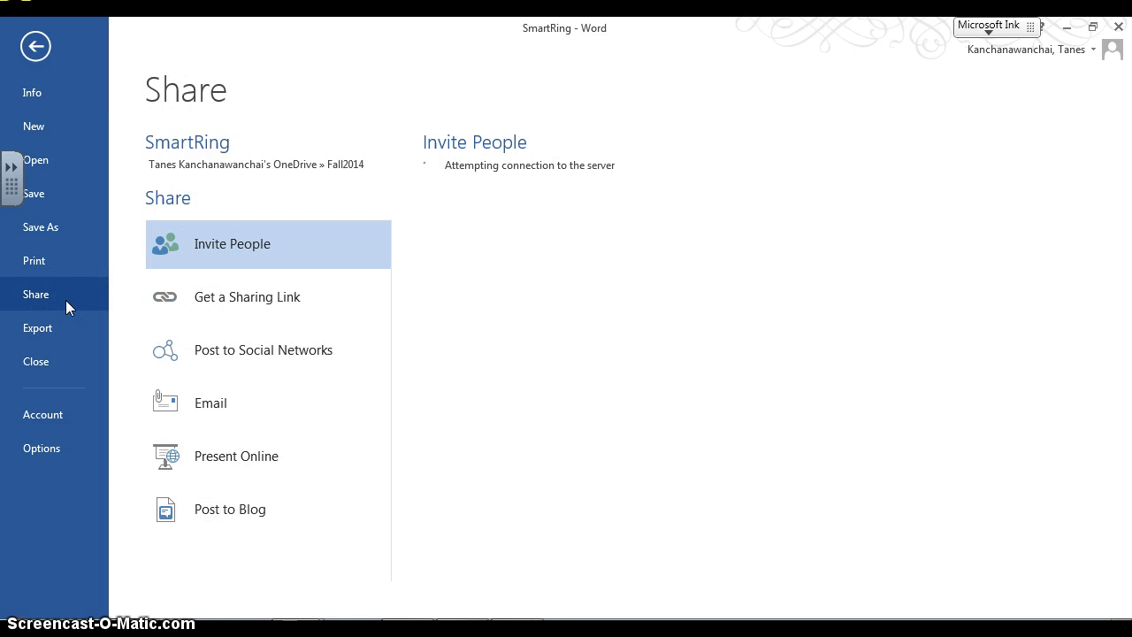
click(294, 298)
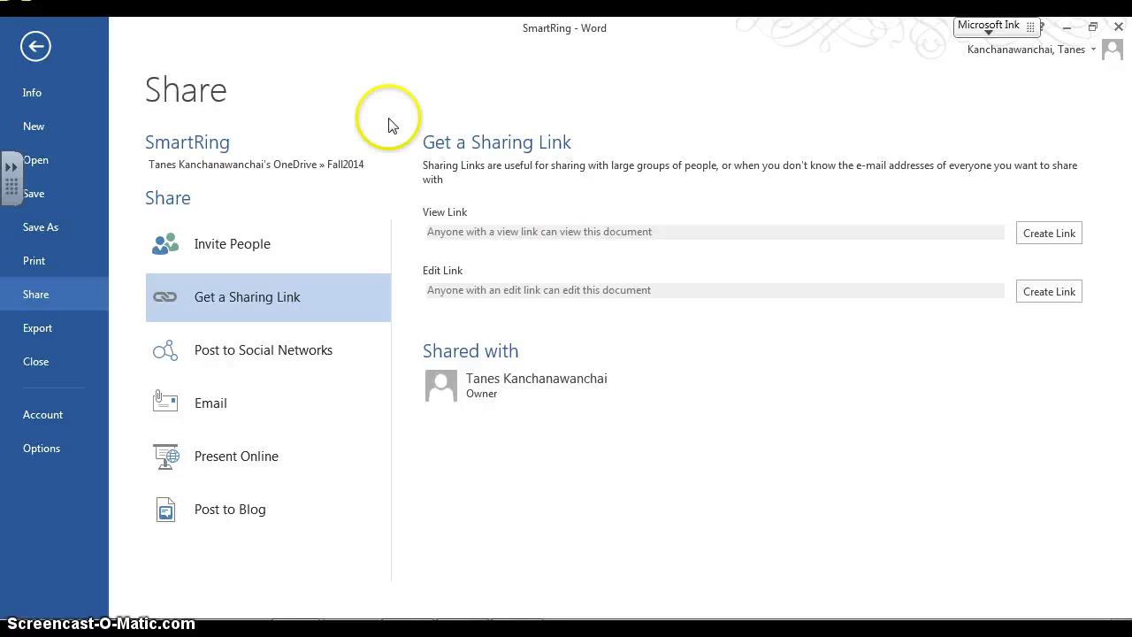
click(1042, 300)
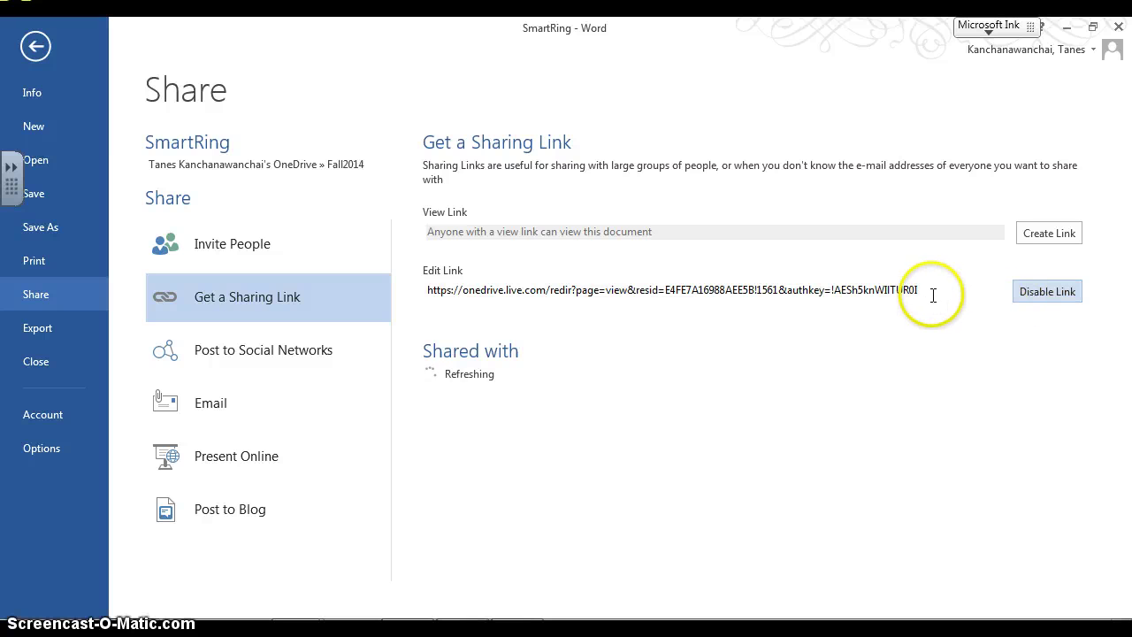
drag(933, 292, 414, 267)
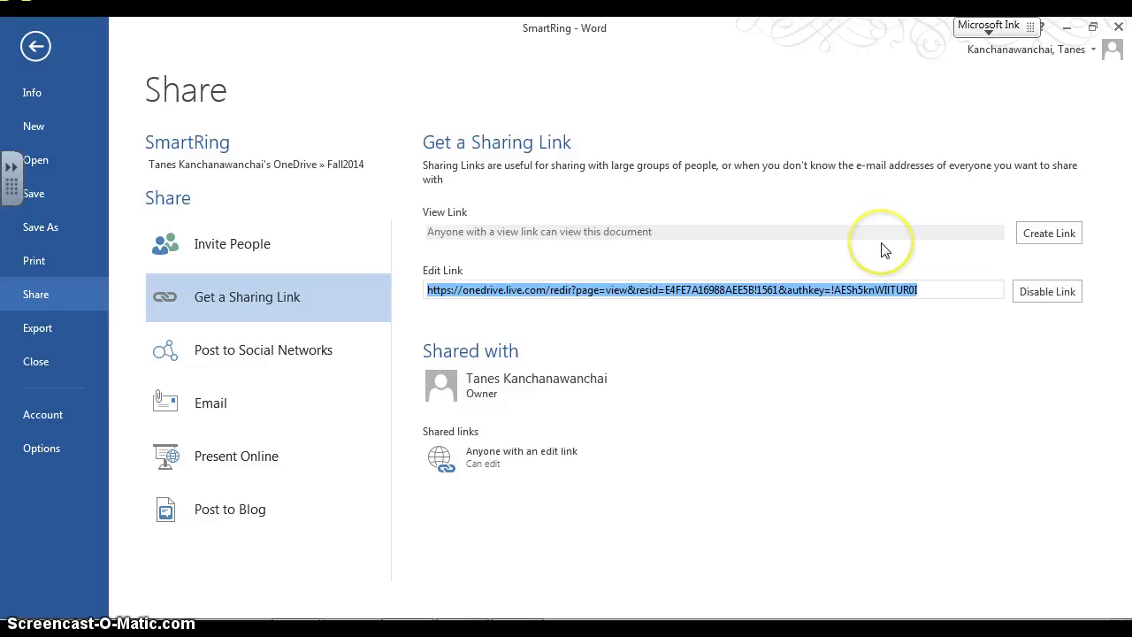
Review the assignment's requirements from sharing the link down to the end of the list.
key(alt+Tab)
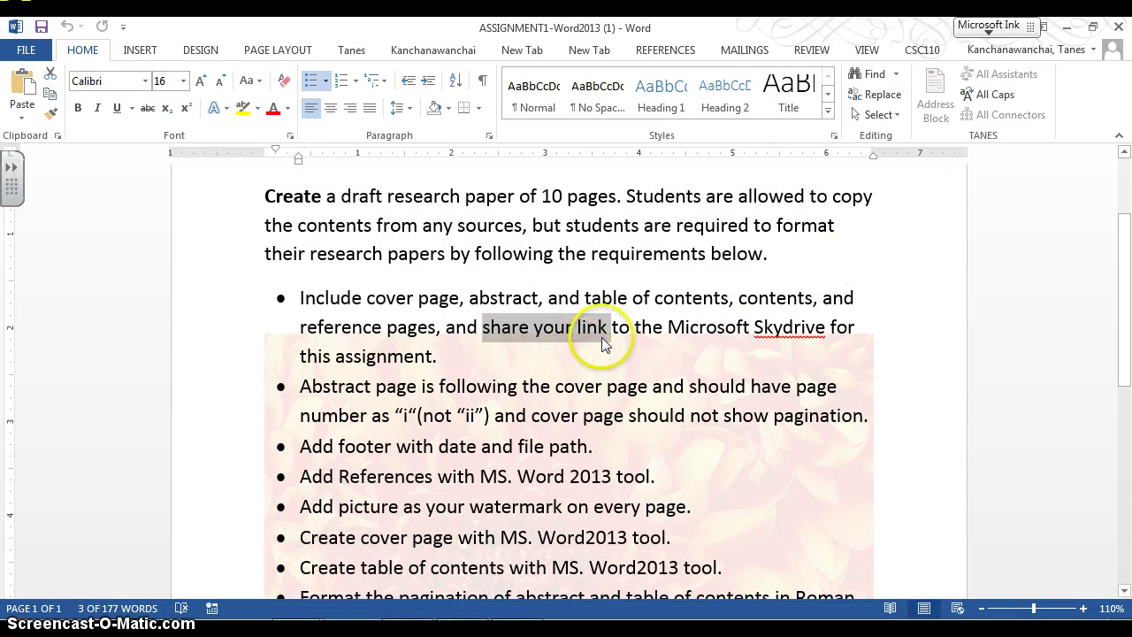
key(alt+Tab)
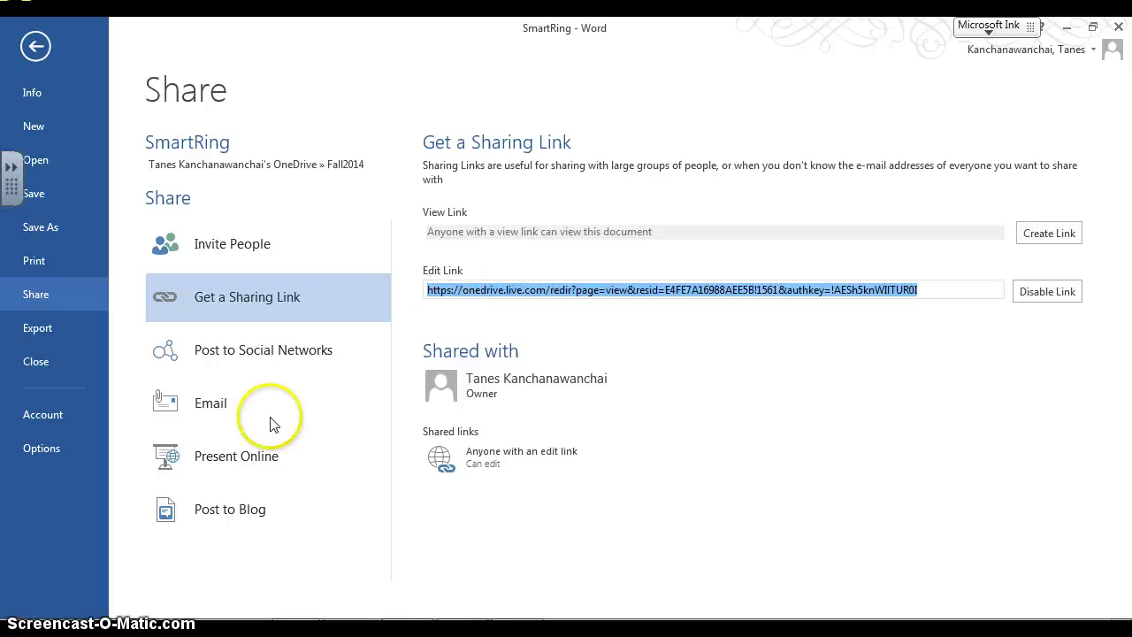
click(234, 480)
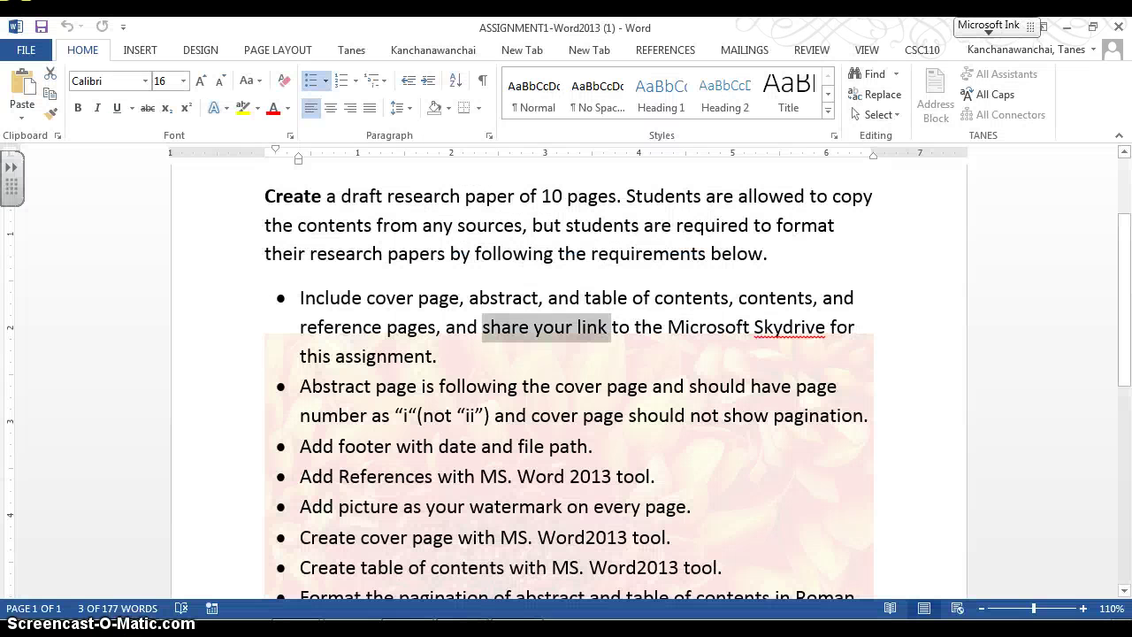
scroll(462, 430, down, 5)
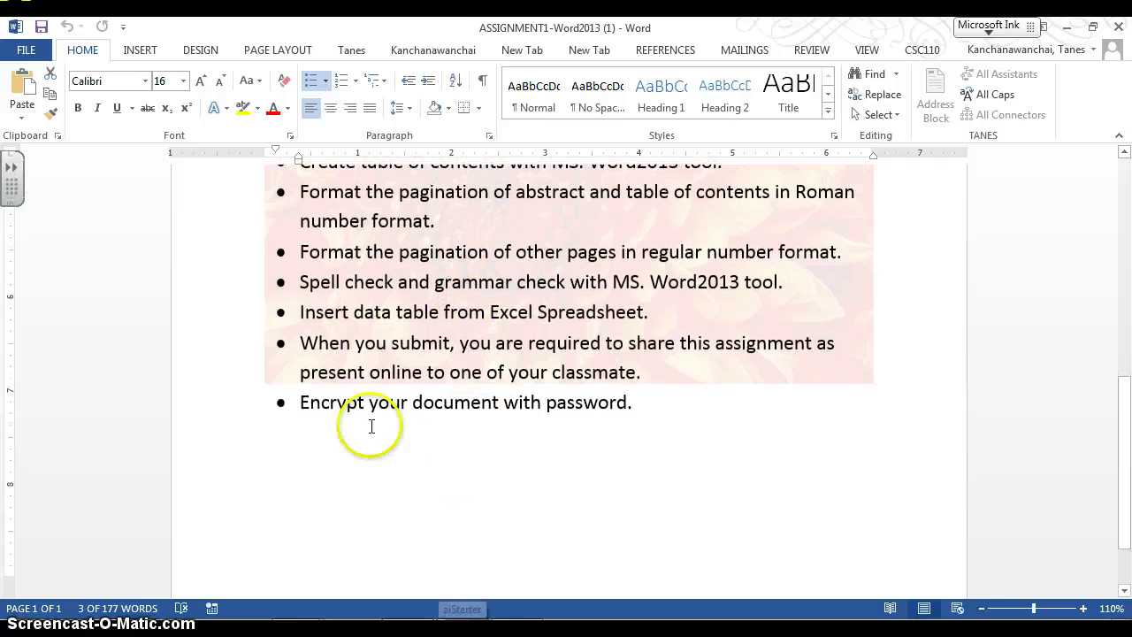